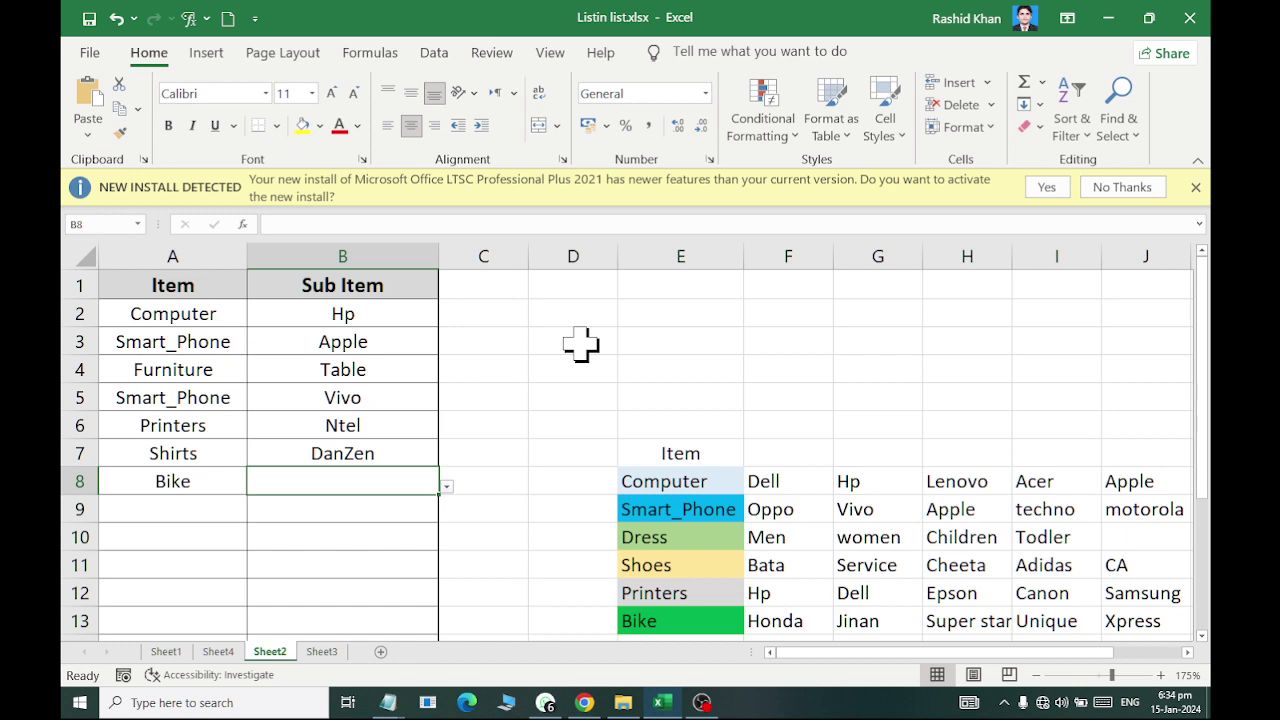
- Rename Sheet2, which holds the item and sub-item table, to 'data'
{"action": "scroll", "coordinate": [580, 343], "scroll_direction": "down", "scroll_amount": 1}
{"action": "mouse_move", "coordinate": [686, 396]}
{"action": "left_mouse_down"}
{"action": "mouse_move", "coordinate": [775, 596]}
{"action": "mouse_move", "coordinate": [907, 628]}
{"action": "mouse_move", "coordinate": [1033, 613]}
{"action": "left_mouse_up"}
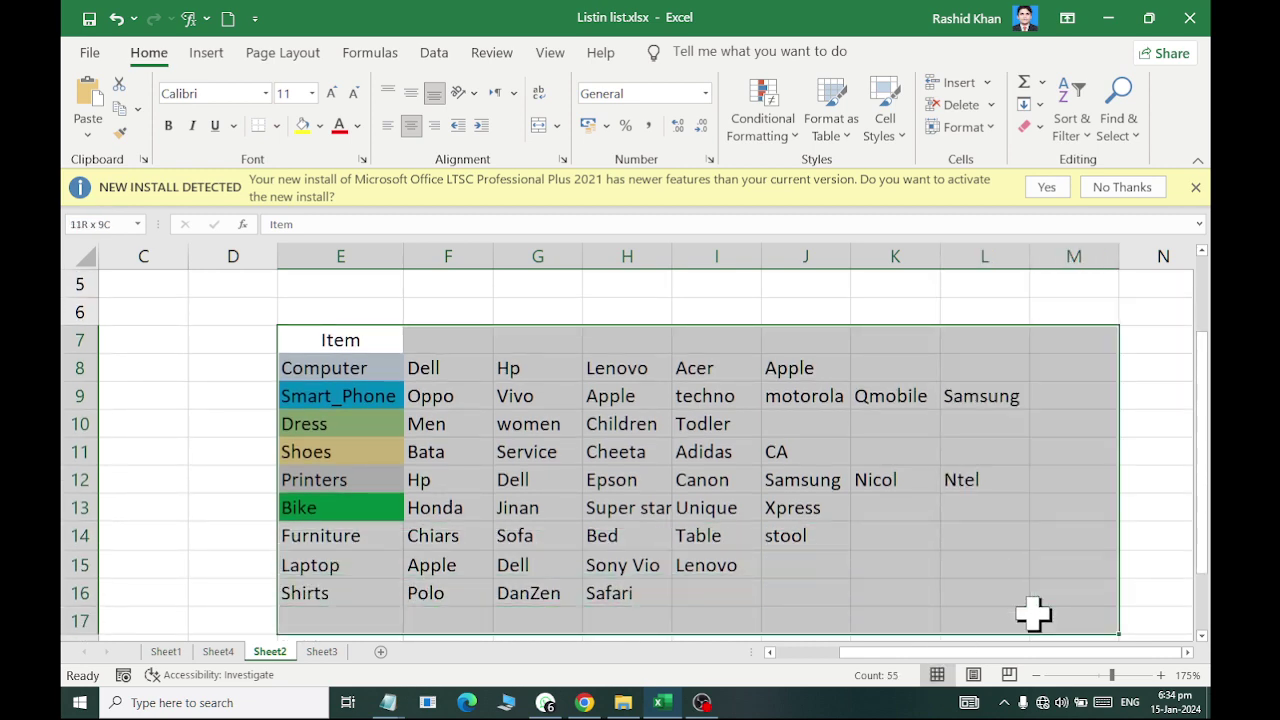
{"action": "left_click_drag", "start_coordinate": [1033, 613], "coordinate": [1011, 575]}
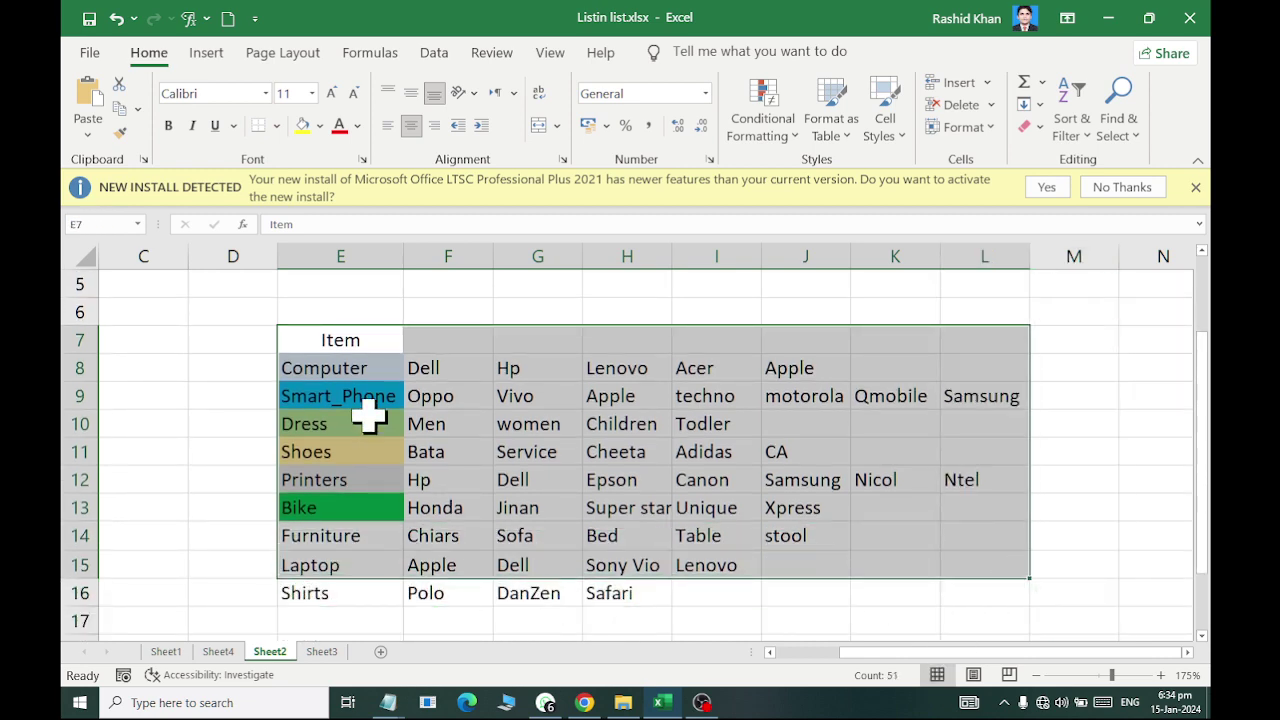
{"action": "mouse_move", "coordinate": [337, 343]}
{"action": "left_mouse_down"}
{"action": "mouse_move", "coordinate": [910, 592]}
{"action": "mouse_move", "coordinate": [975, 595]}
{"action": "left_mouse_up"}
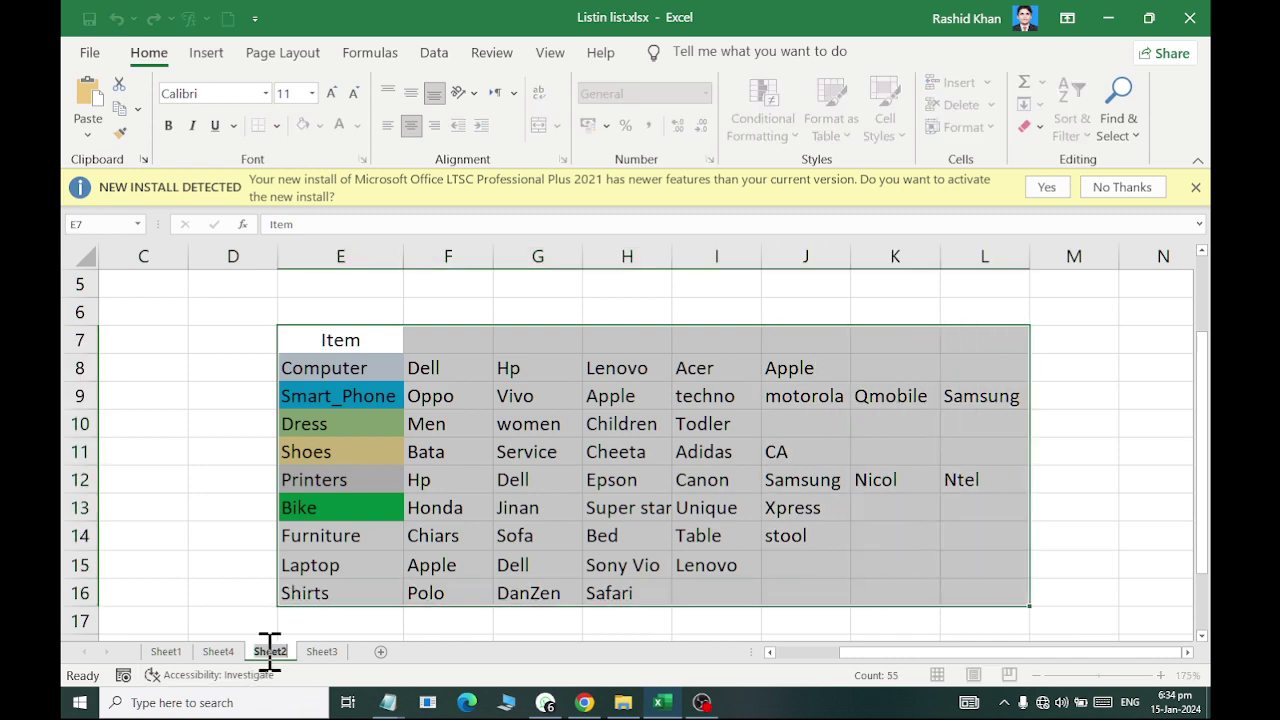
{"action": "type", "text": "data"}
{"action": "key", "text": "Return"}
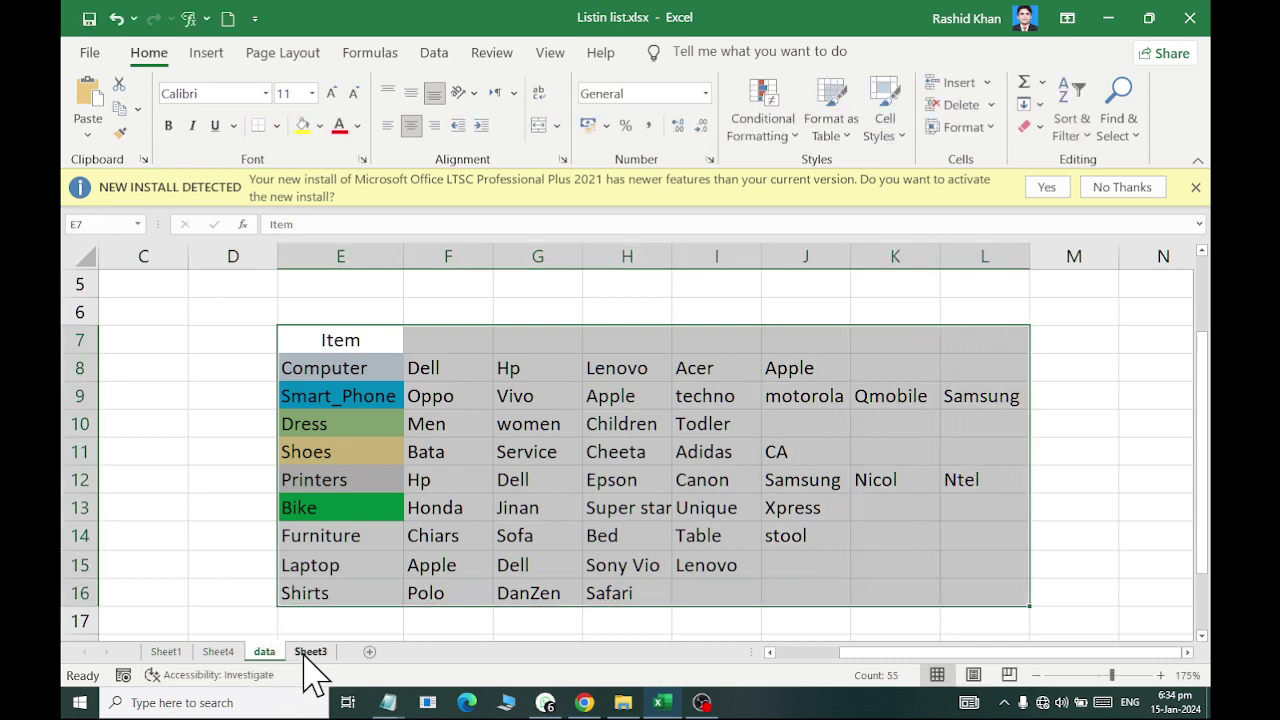
- On Sheet3, enter the headings 'Main List' in A1 and 'Sub list' in B1
{"action": "left_click", "coordinate": [310, 653]}
{"action": "scroll", "coordinate": [100, 248], "scroll_direction": "up", "scroll_amount": 4}
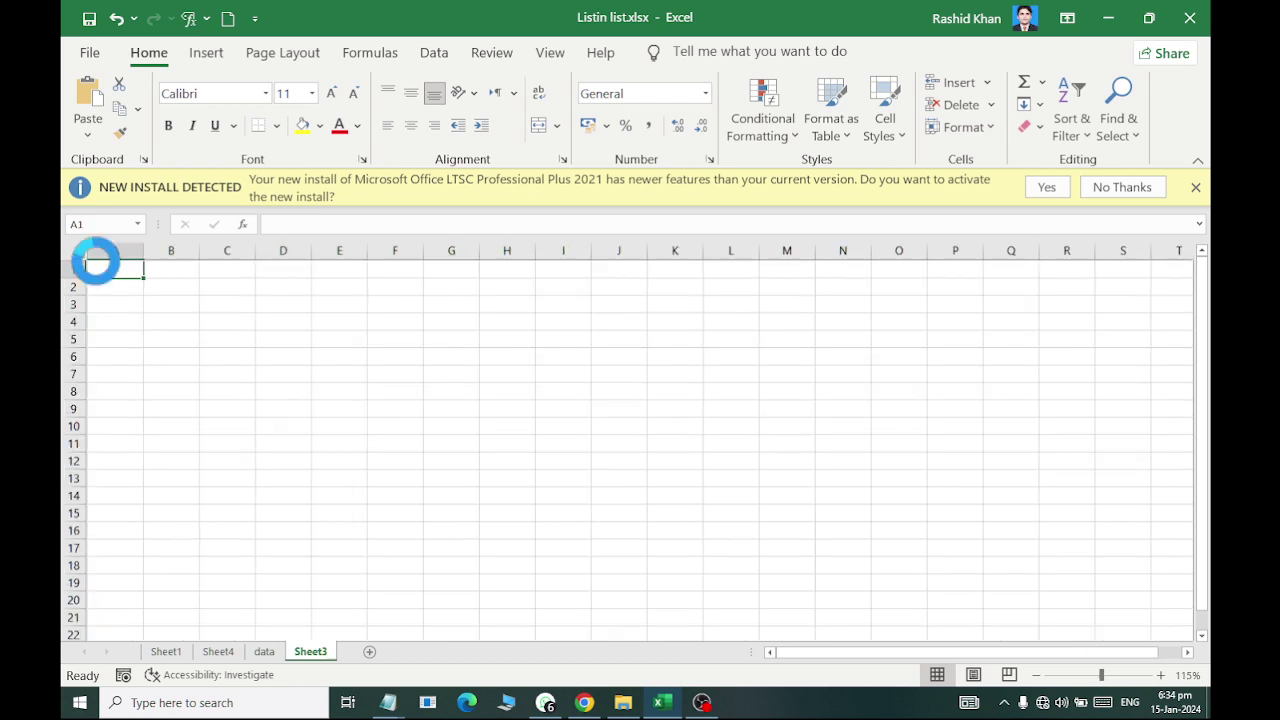
{"action": "scroll", "coordinate": [150, 245], "scroll_direction": "up", "scroll_amount": 4}
{"action": "type", "text": "Main List"}
{"action": "key", "text": "Tab"}
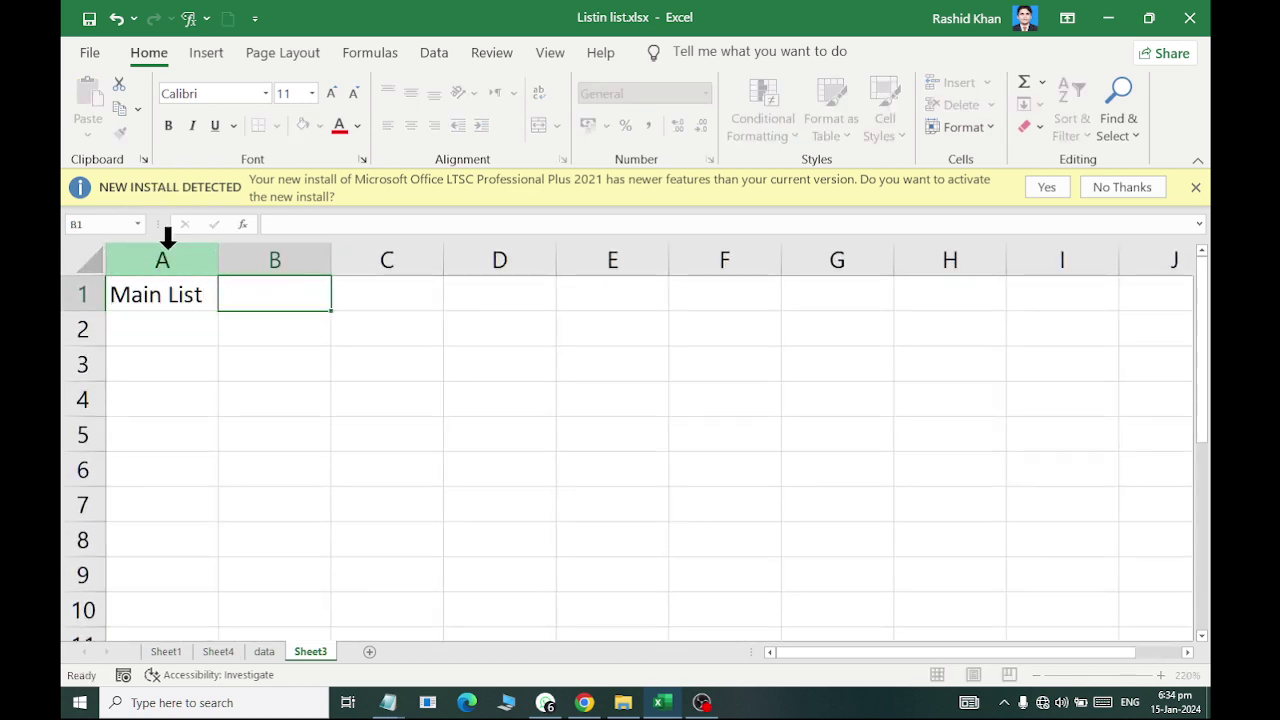
{"action": "type", "text": "Sub "}
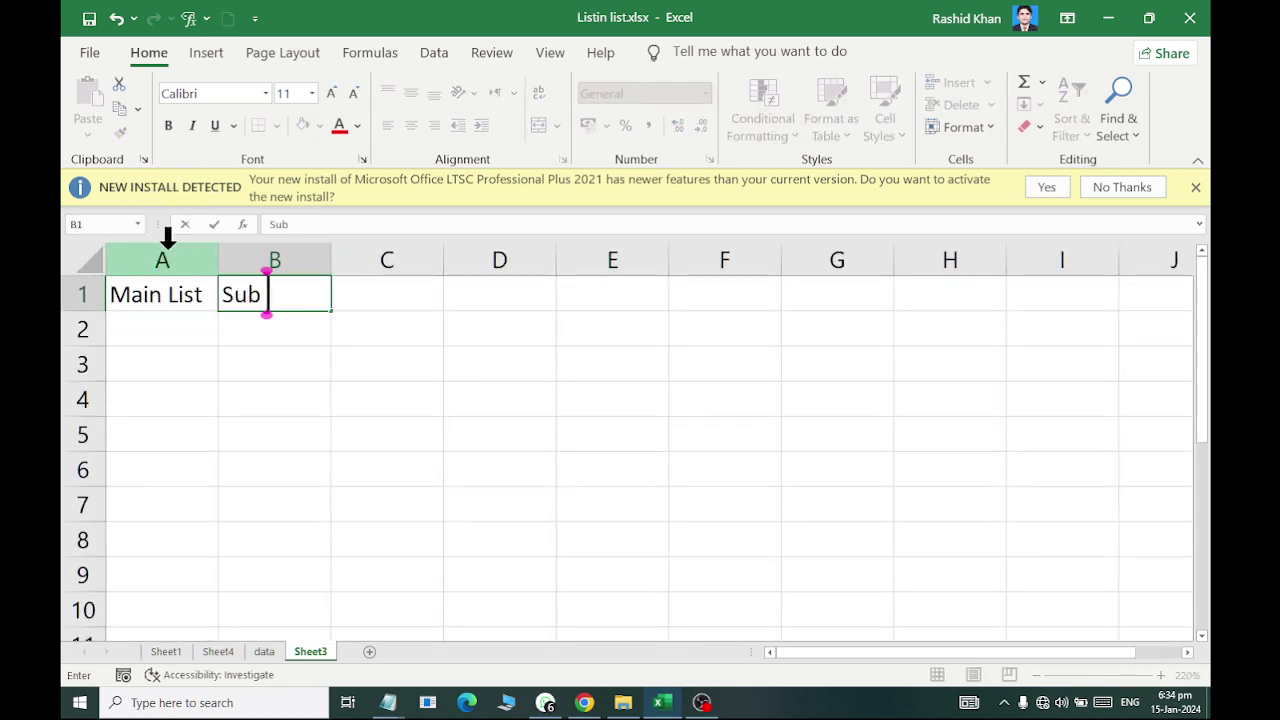
{"action": "type", "text": "list"}
{"action": "key", "text": "Return"}
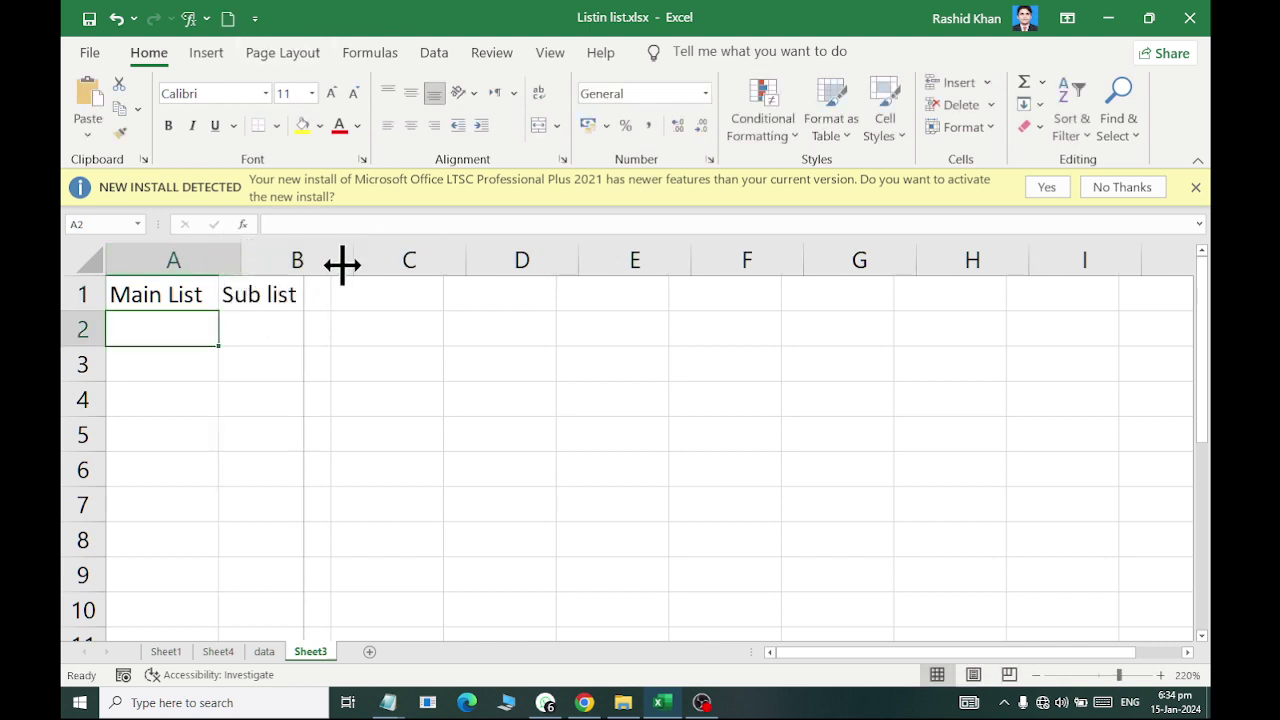
- Widen columns A and B and give A1:B1 all borders plus a thick outside border
{"action": "left_click_drag", "start_coordinate": [219, 262], "coordinate": [327, 262]}
{"action": "left_click_drag", "start_coordinate": [443, 262], "coordinate": [648, 262]}
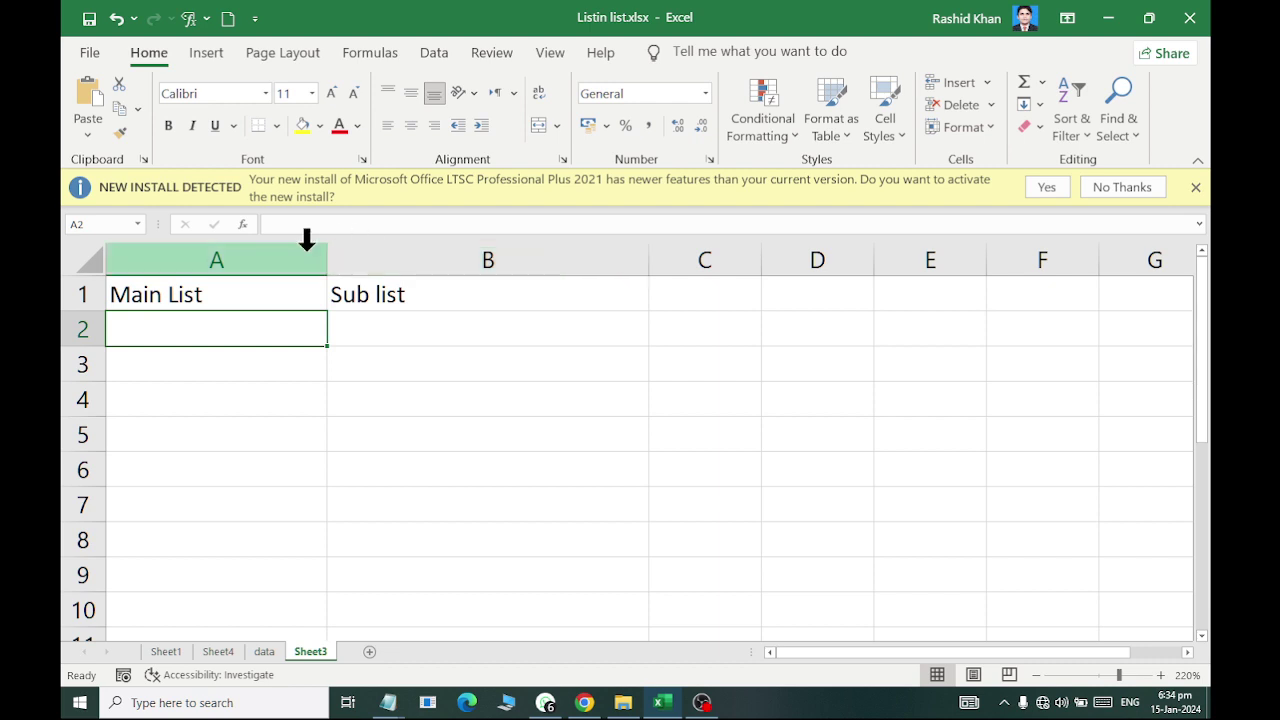
{"action": "left_click", "coordinate": [377, 262]}
{"action": "left_click_drag", "start_coordinate": [180, 297], "coordinate": [380, 300]}
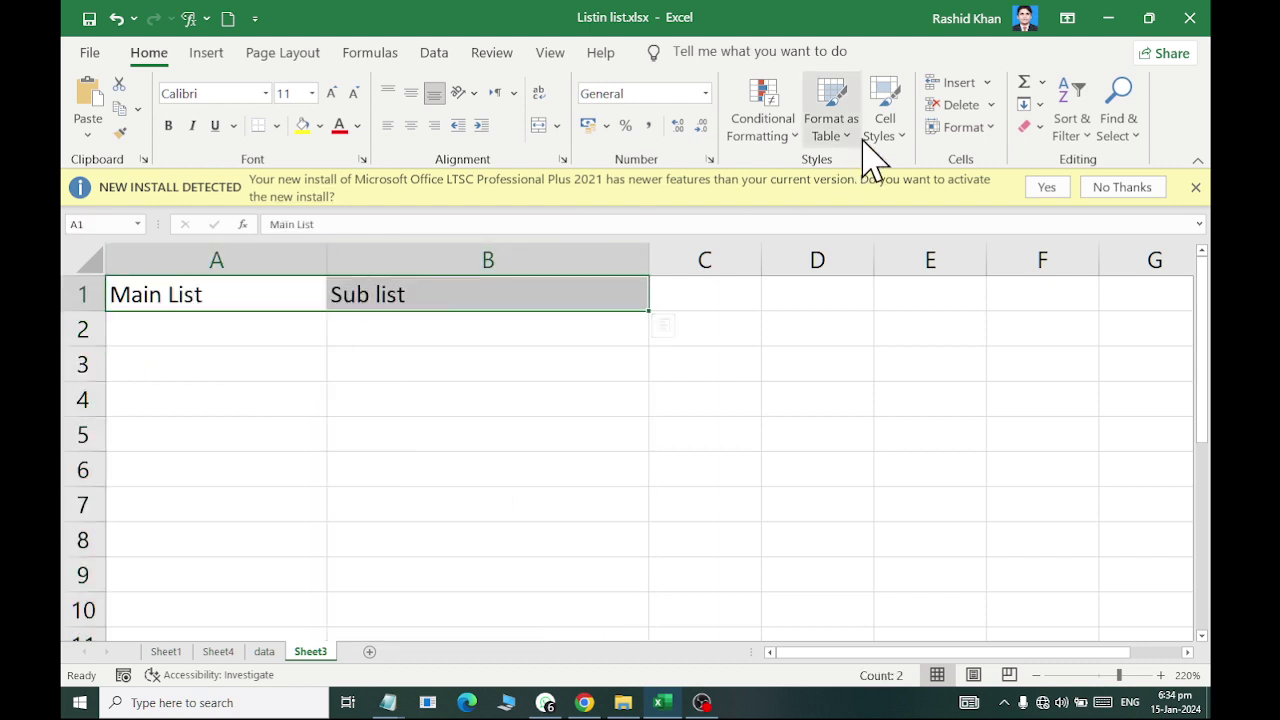
{"action": "left_click", "coordinate": [276, 126]}
{"action": "left_click", "coordinate": [300, 327]}
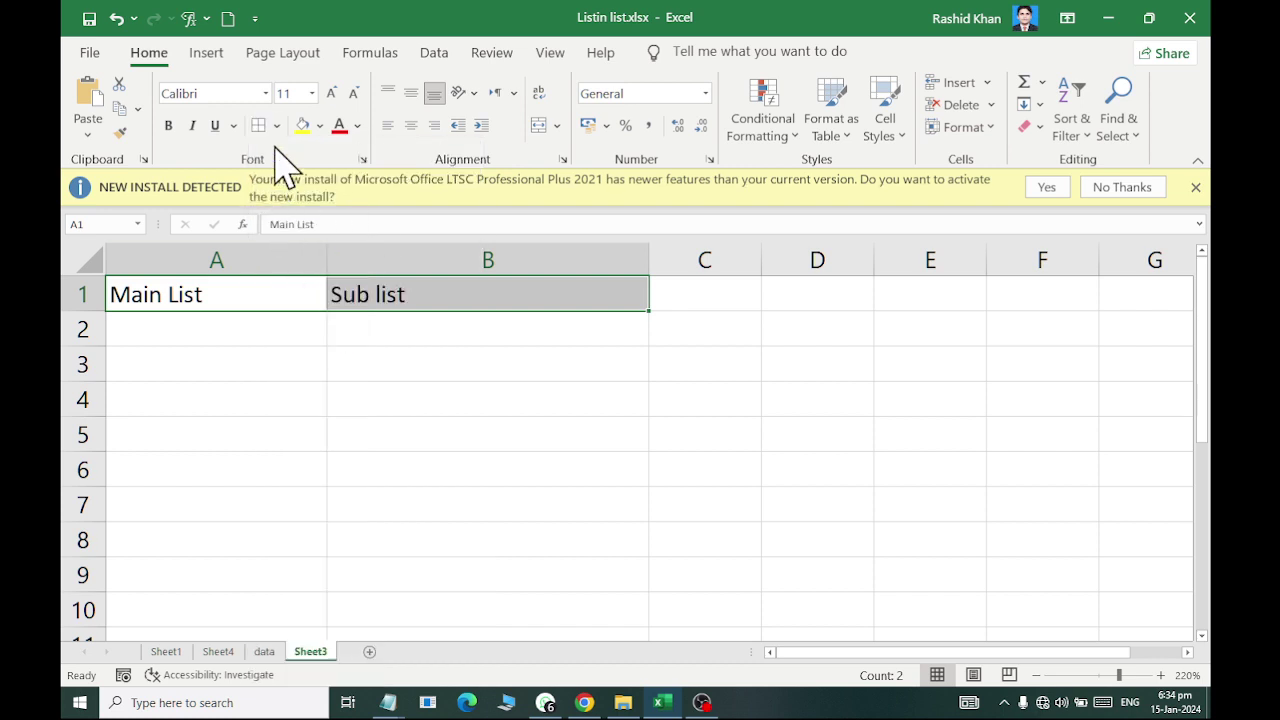
{"action": "left_click", "coordinate": [276, 126]}
{"action": "left_click", "coordinate": [275, 376]}
- Add all borders and a thick outside border to A2:B15
{"action": "left_click_drag", "start_coordinate": [153, 338], "coordinate": [450, 612]}
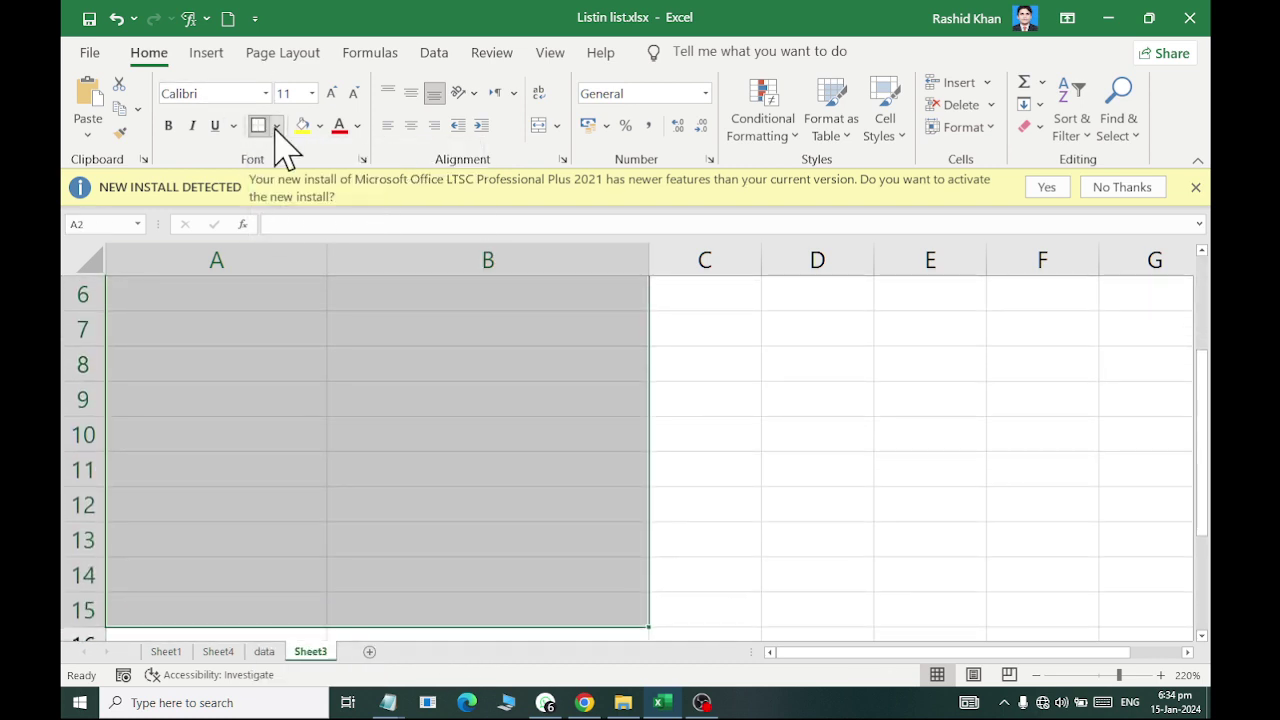
{"action": "left_click", "coordinate": [276, 126]}
{"action": "left_click", "coordinate": [310, 318]}
{"action": "left_click", "coordinate": [276, 126]}
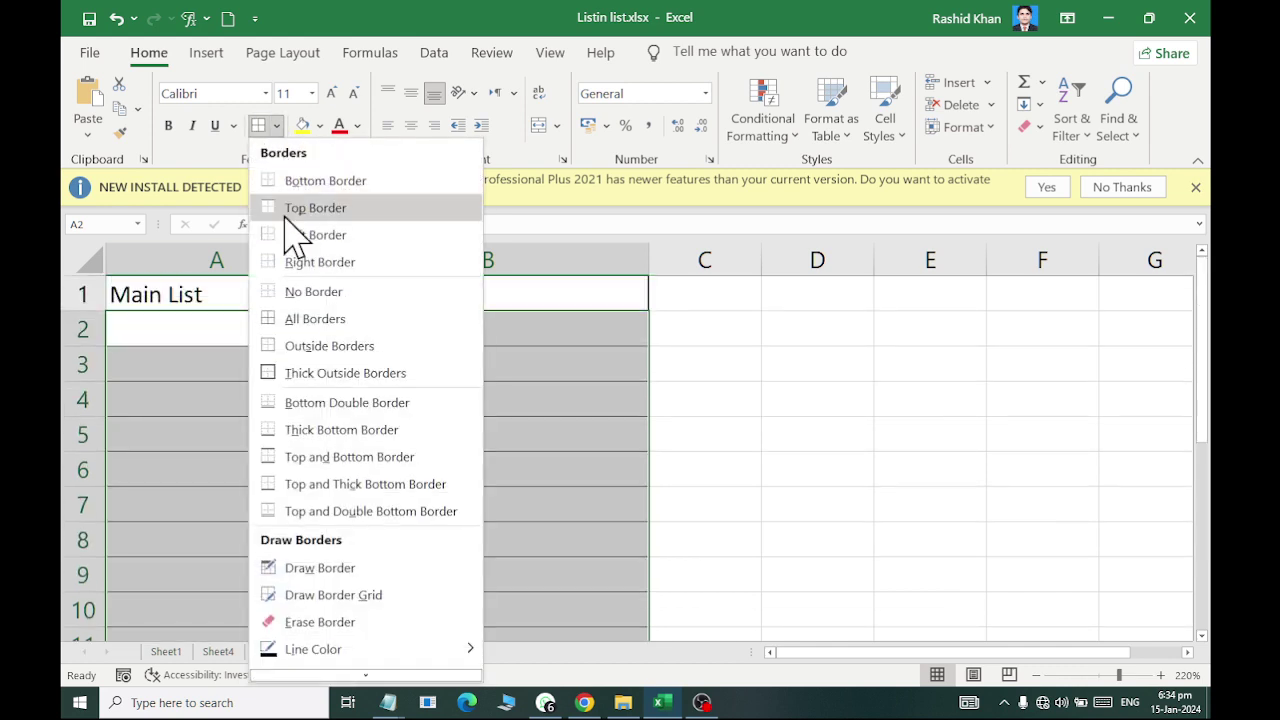
{"action": "left_click", "coordinate": [286, 378]}
- Center the Main List and Sub list headings in A1:B1
{"action": "left_click_drag", "start_coordinate": [429, 294], "coordinate": [263, 294]}
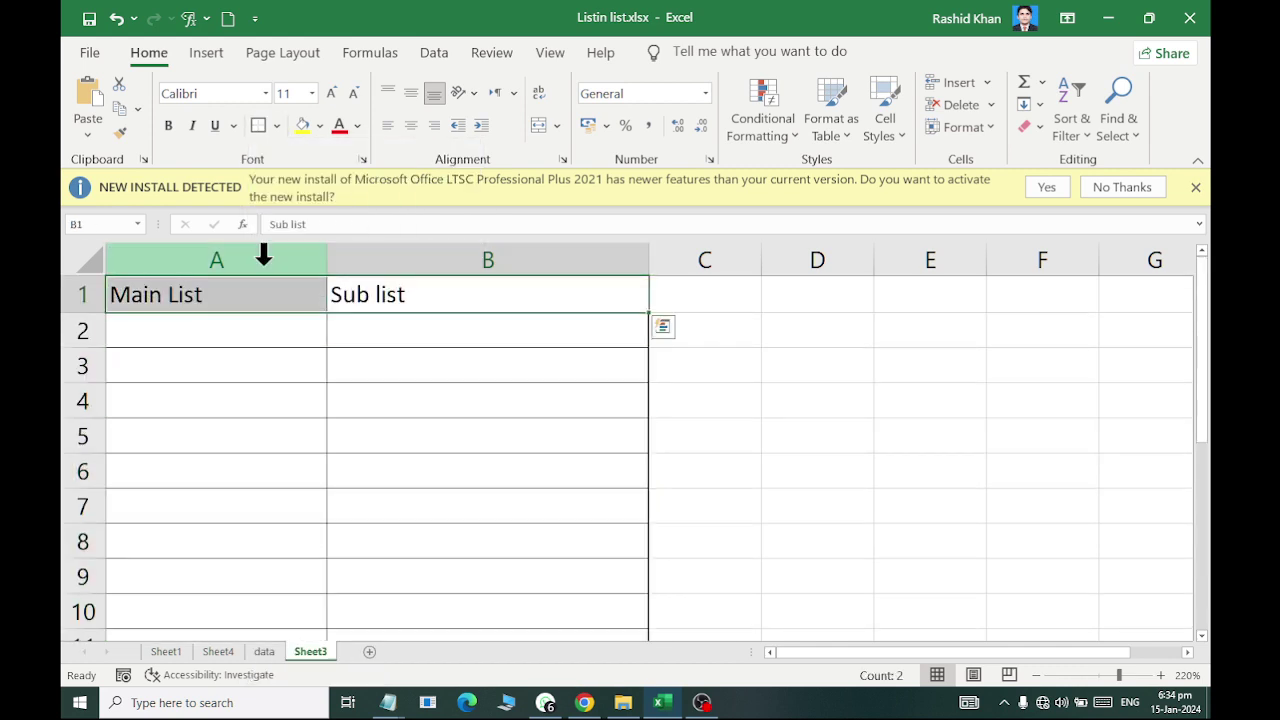
{"action": "left_click", "coordinate": [410, 125]}
{"action": "left_click", "coordinate": [272, 328]}
{"action": "scroll", "coordinate": [360, 305], "scroll_direction": "down", "scroll_amount": 2}
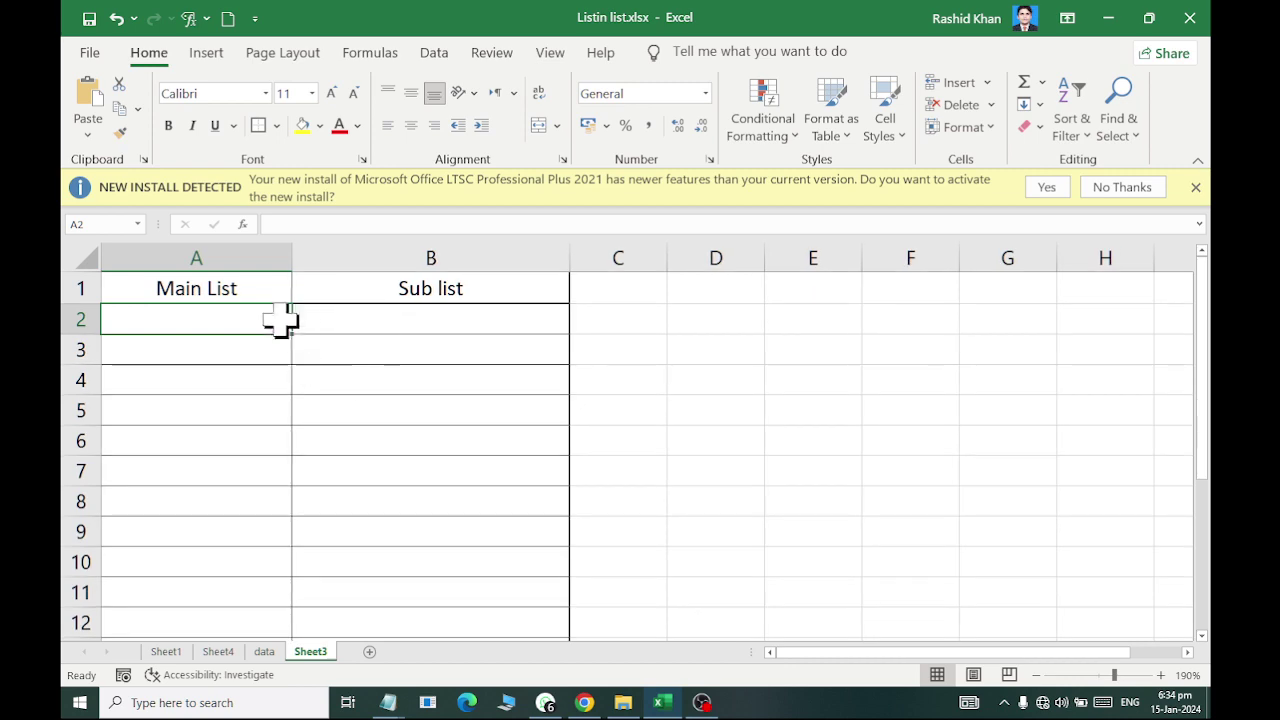
- On the data sheet, delete every defined name in Name Manager
{"action": "left_click_drag", "start_coordinate": [251, 318], "coordinate": [250, 592]}
{"action": "left_click", "coordinate": [264, 651]}
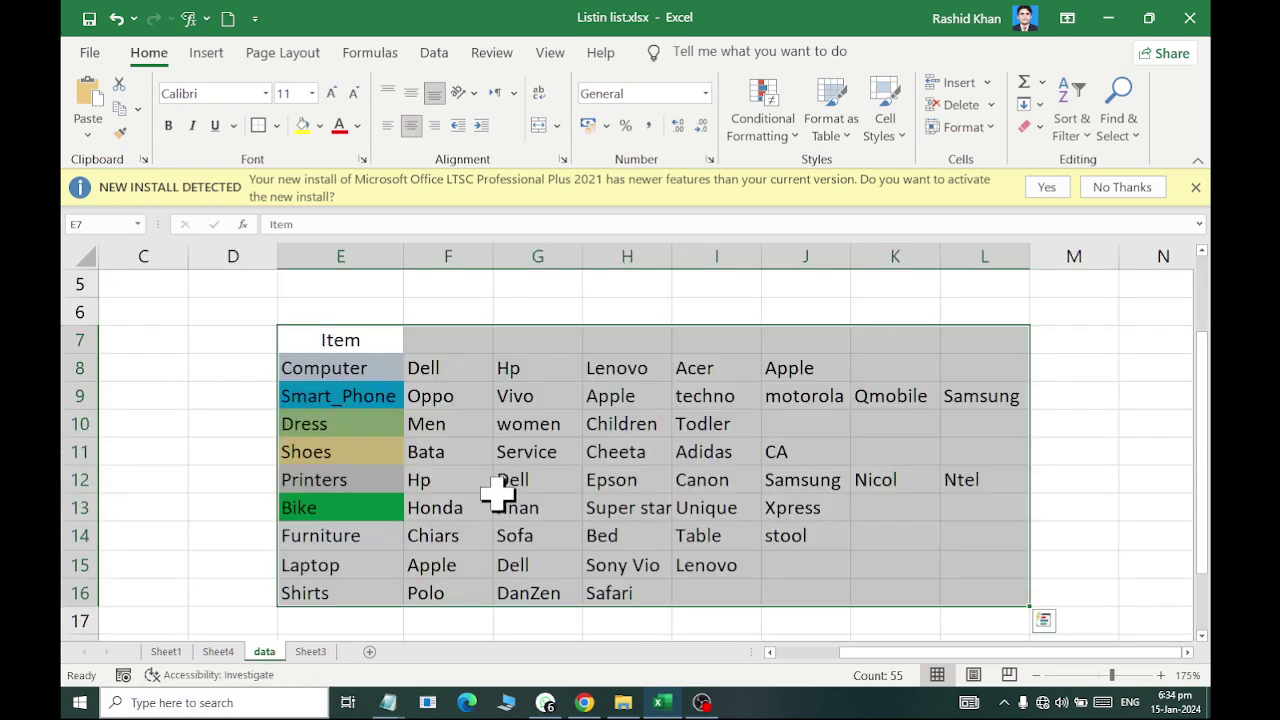
{"action": "left_click", "coordinate": [370, 52]}
{"action": "left_click", "coordinate": [520, 126]}
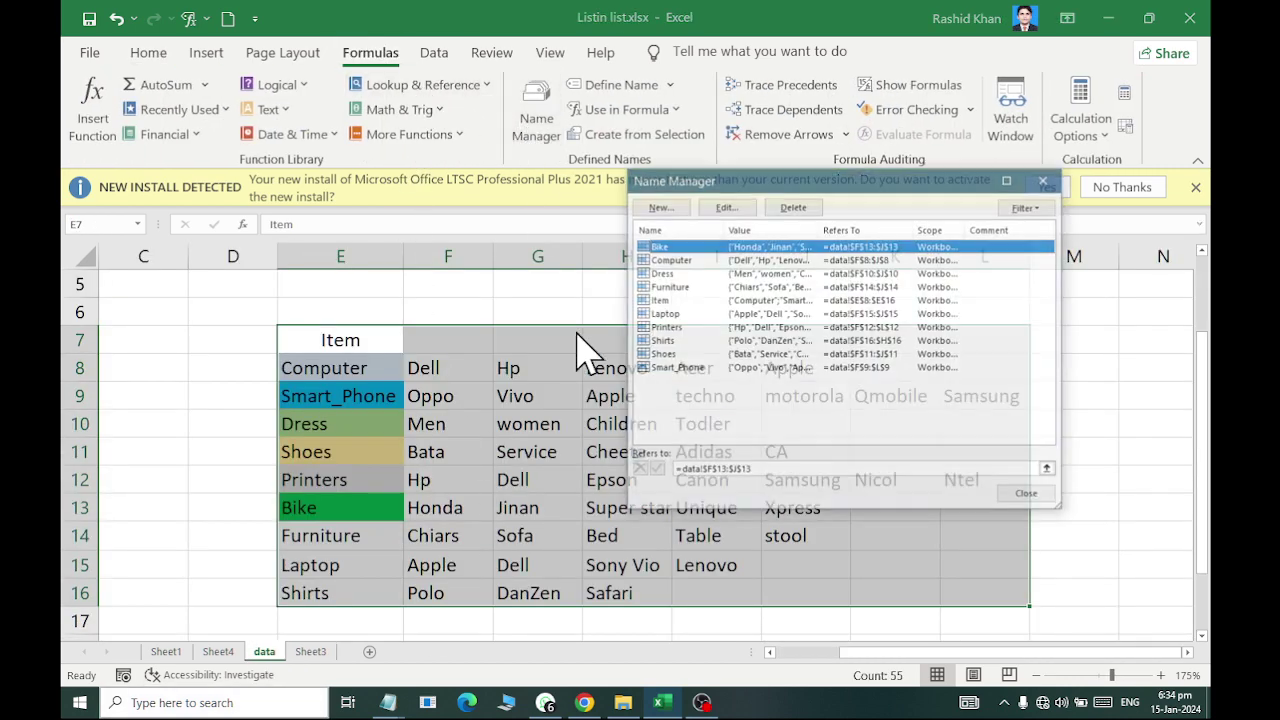
{"action": "left_click", "coordinate": [760, 368], "text": "shift"}
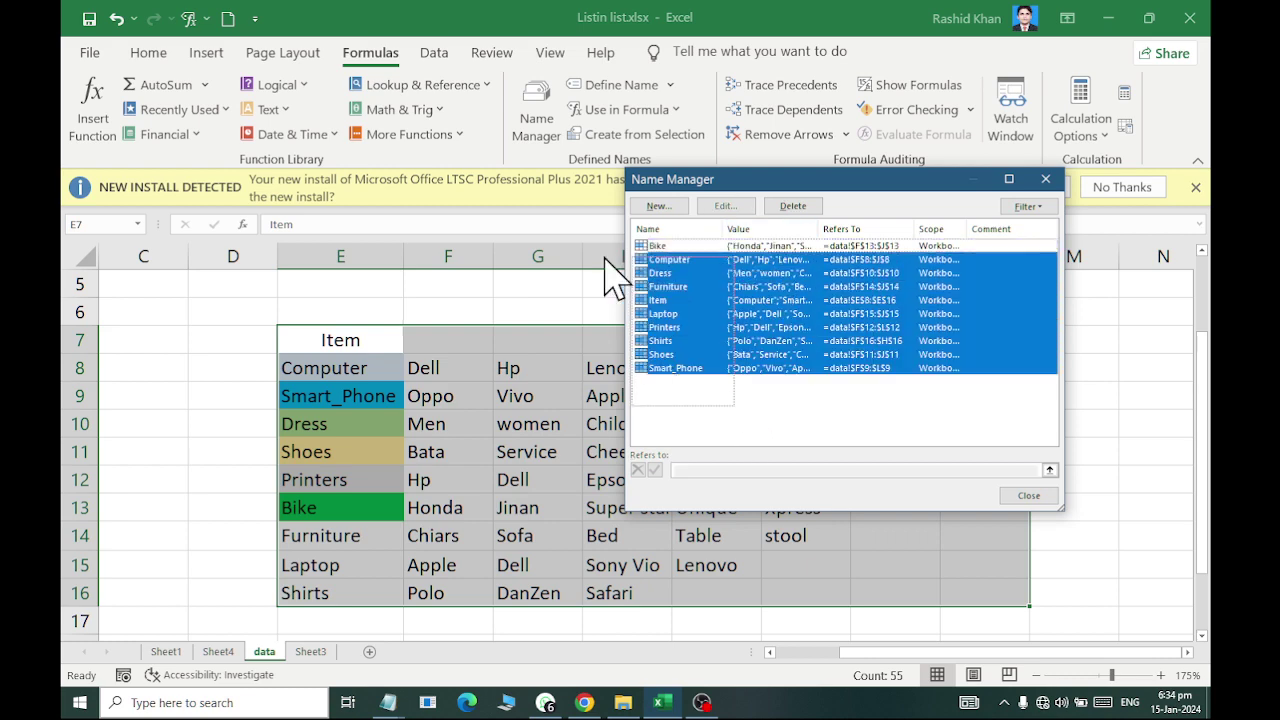
{"action": "left_click", "coordinate": [793, 206]}
{"action": "left_click", "coordinate": [608, 396]}
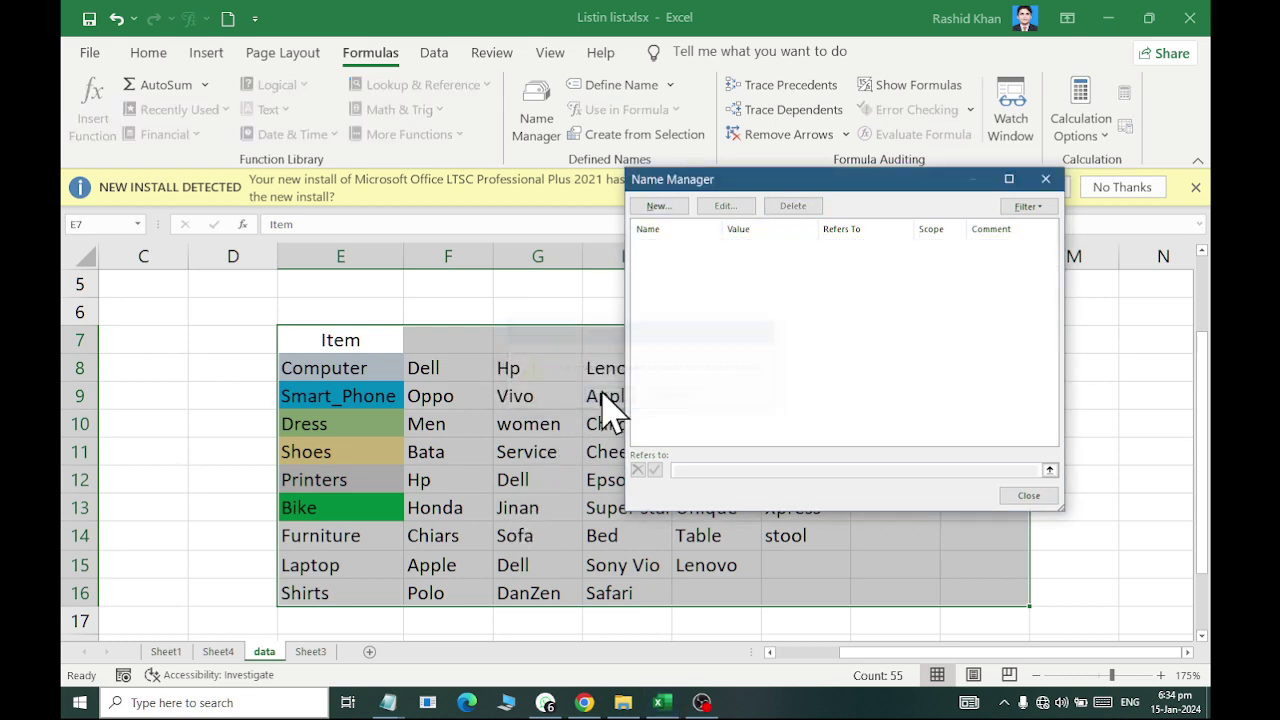
{"action": "left_click", "coordinate": [1018, 496]}
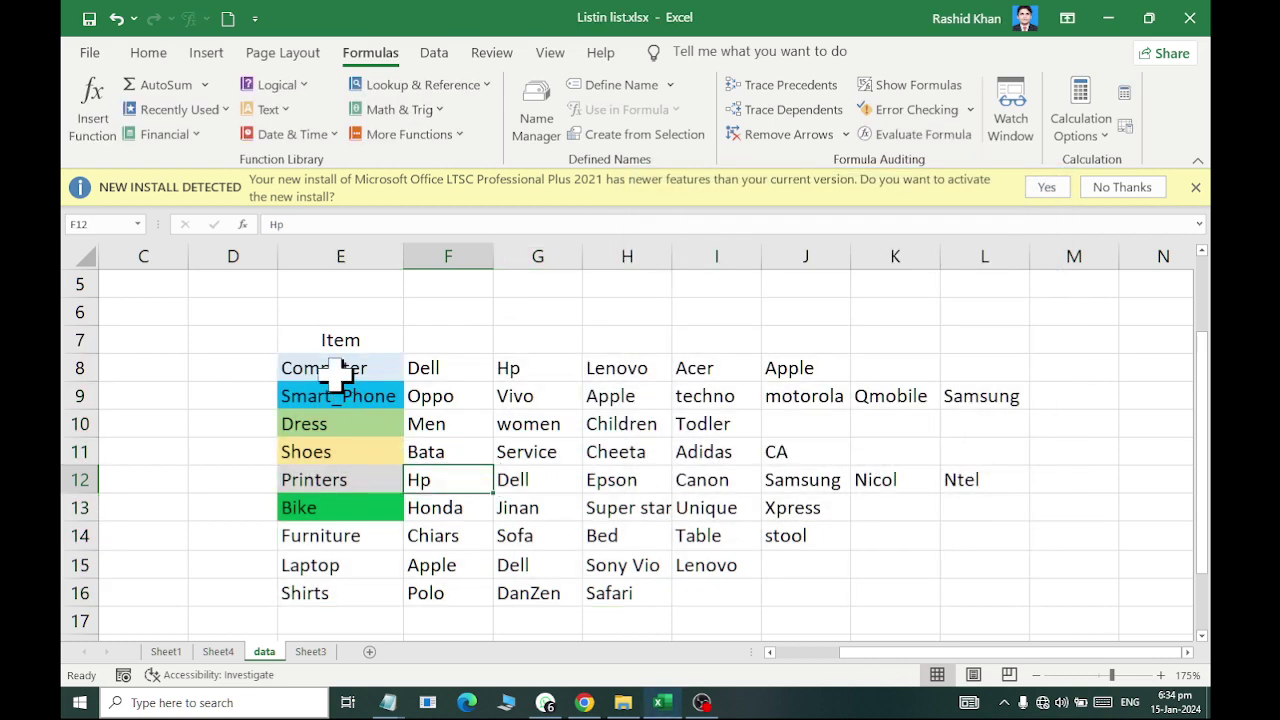
- Select the item names E8:E16, checking the Smart_Phone entry in E9 unchanged
{"action": "left_click_drag", "start_coordinate": [337, 368], "coordinate": [362, 582]}
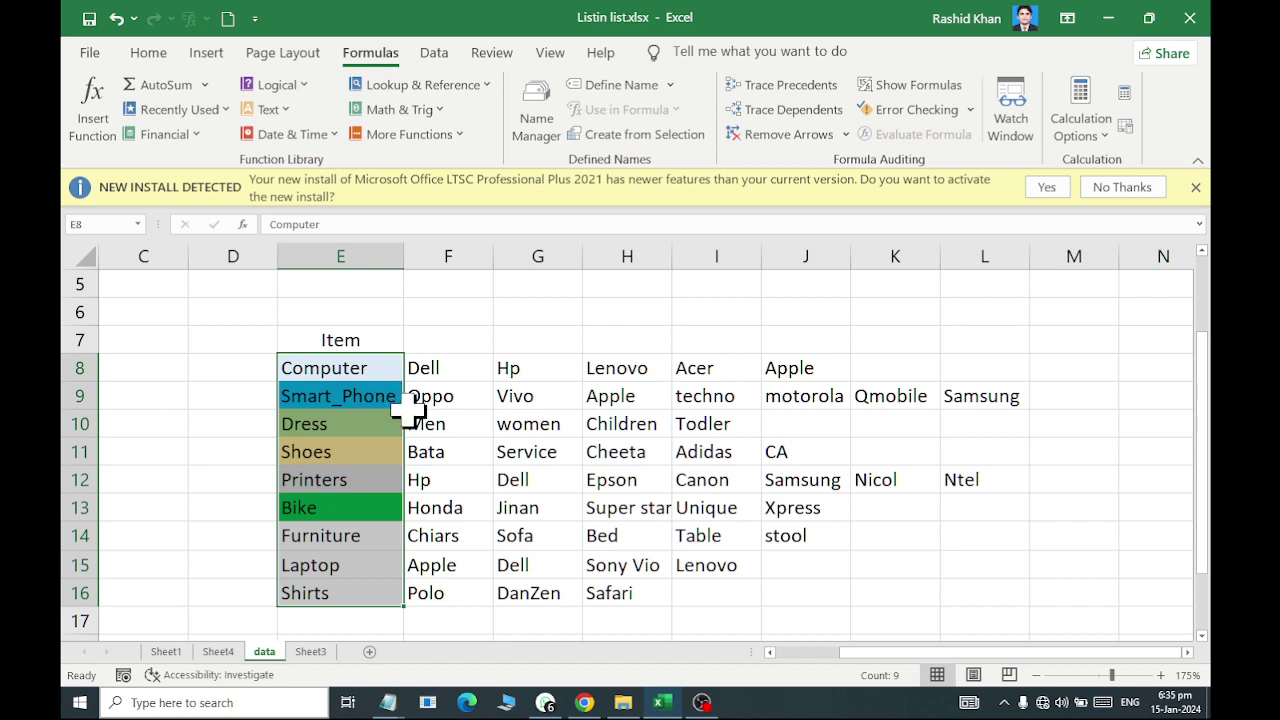
{"action": "double_click", "coordinate": [342, 396]}
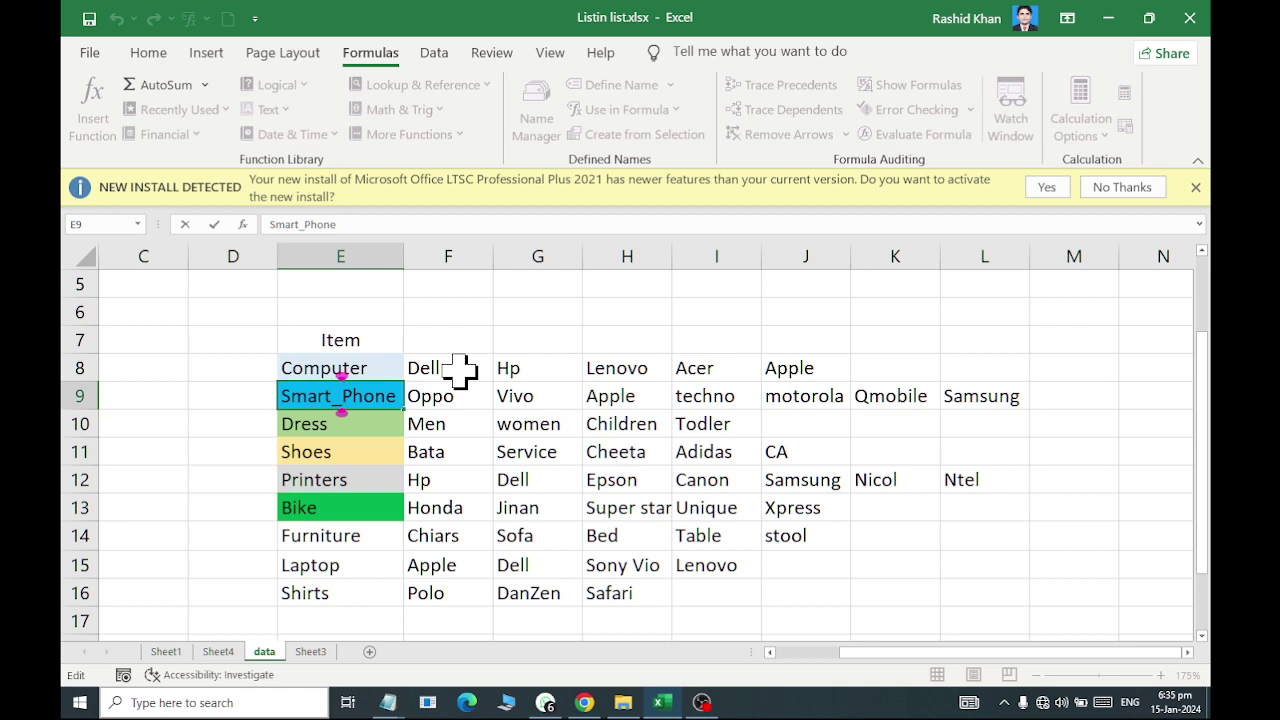
{"action": "key", "text": "Return"}
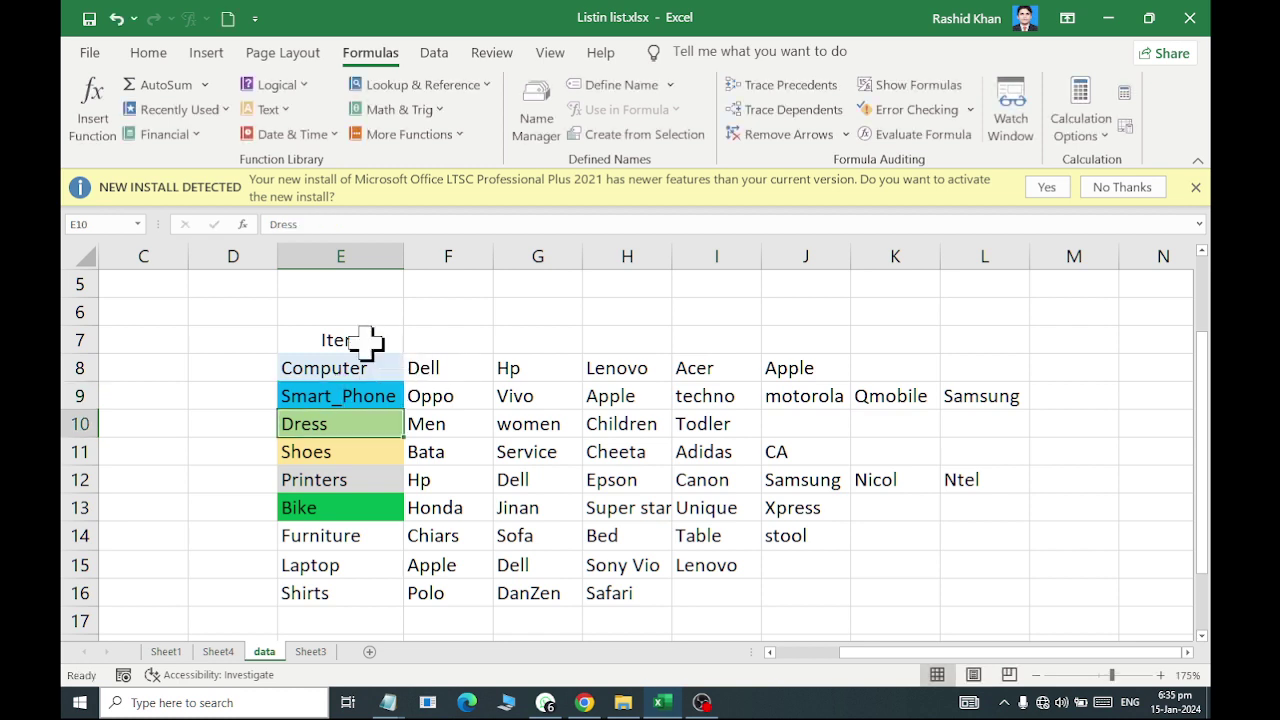
{"action": "left_click_drag", "start_coordinate": [362, 368], "coordinate": [358, 601]}
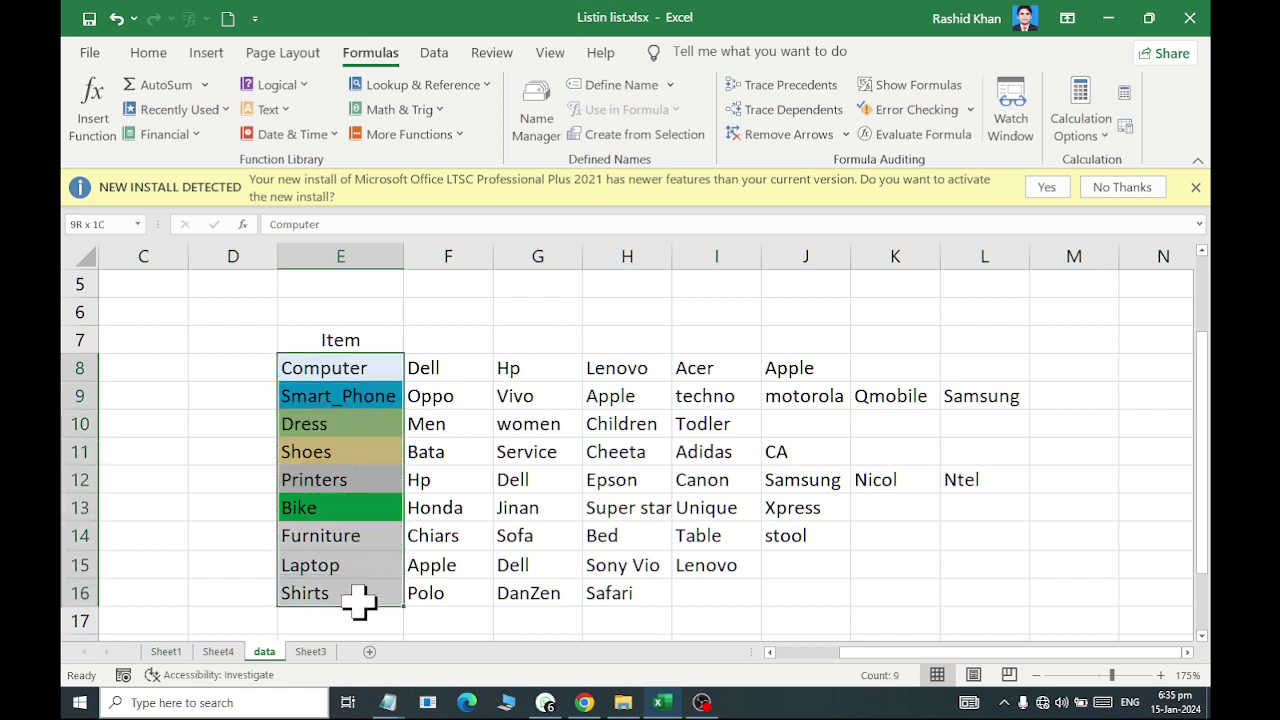
{"action": "left_click", "coordinate": [357, 336]}
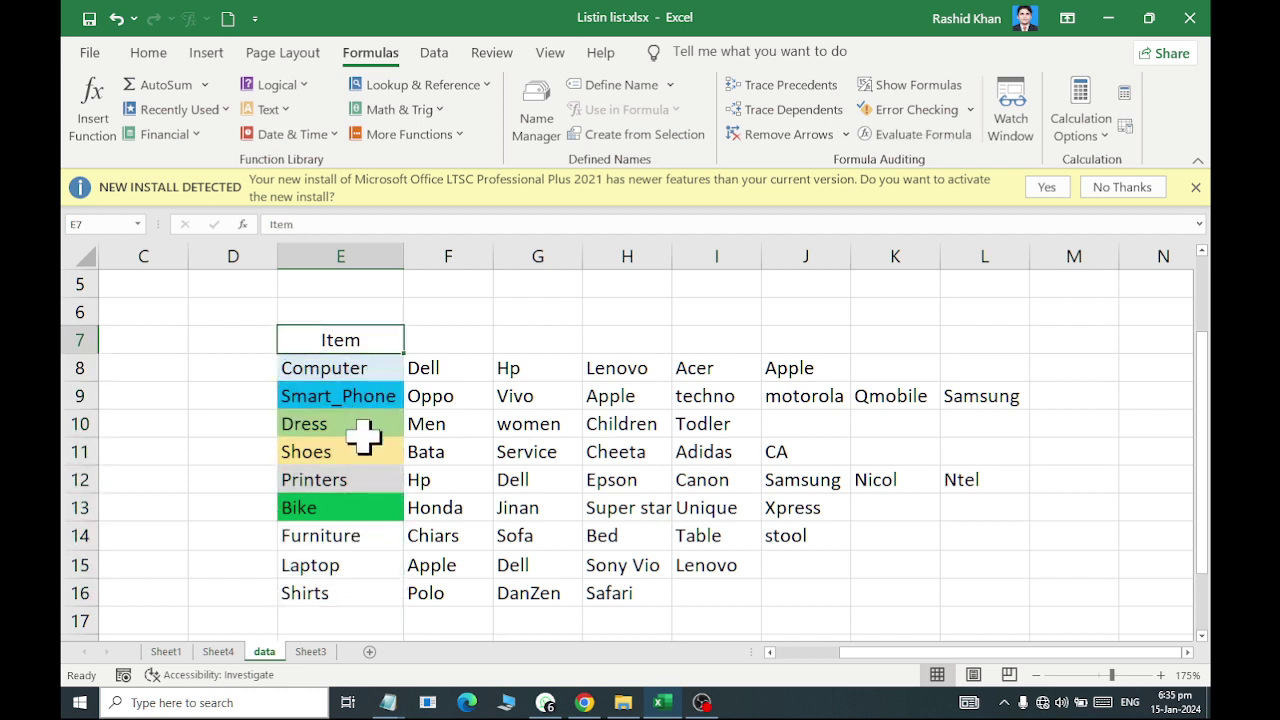
{"action": "left_click_drag", "start_coordinate": [351, 367], "coordinate": [352, 593]}
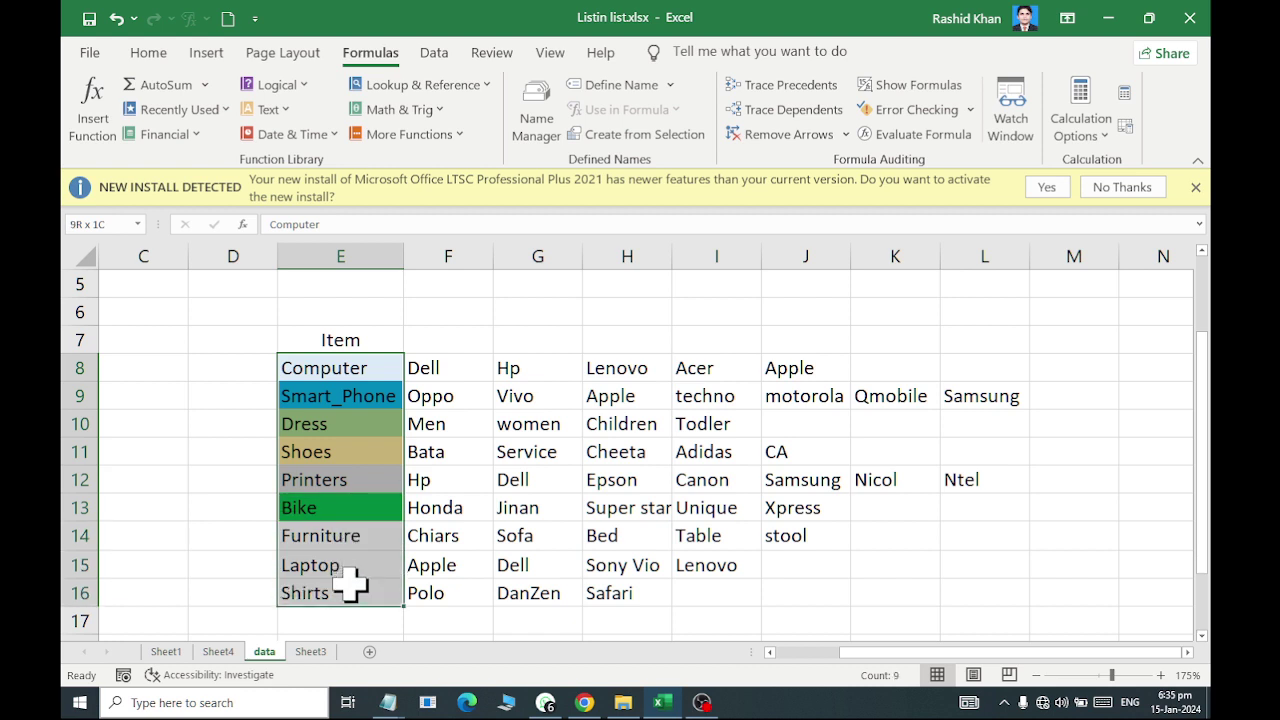
- Name the item column E7:E16 'Item' using Create from Selection
{"action": "left_click", "coordinate": [618, 87]}
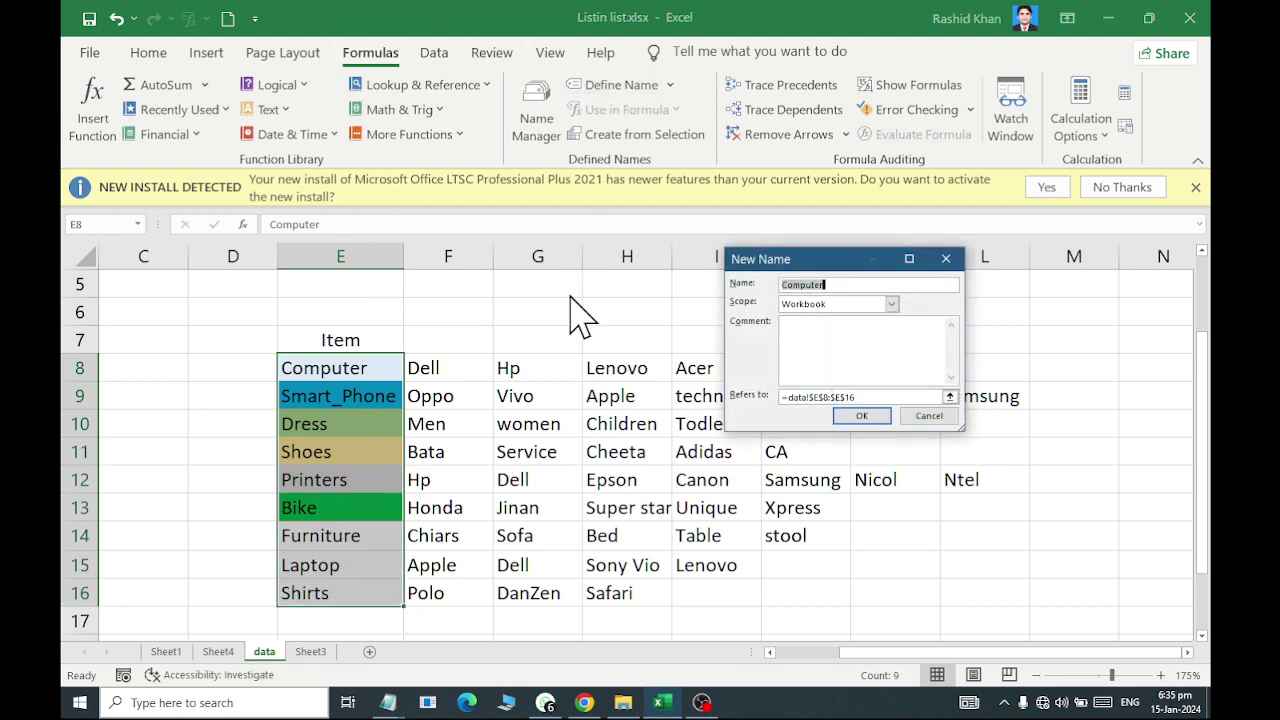
{"action": "key", "text": "Return"}
{"action": "left_click", "coordinate": [373, 398]}
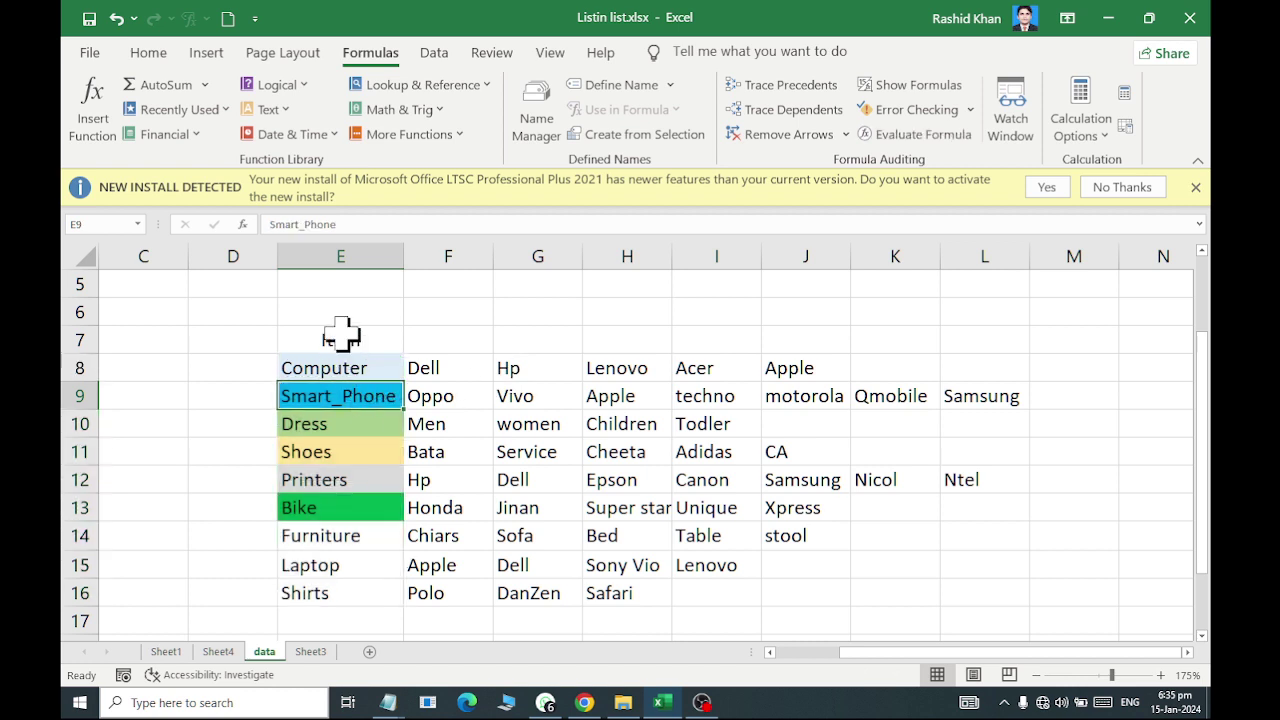
{"action": "left_click_drag", "start_coordinate": [341, 335], "coordinate": [345, 591]}
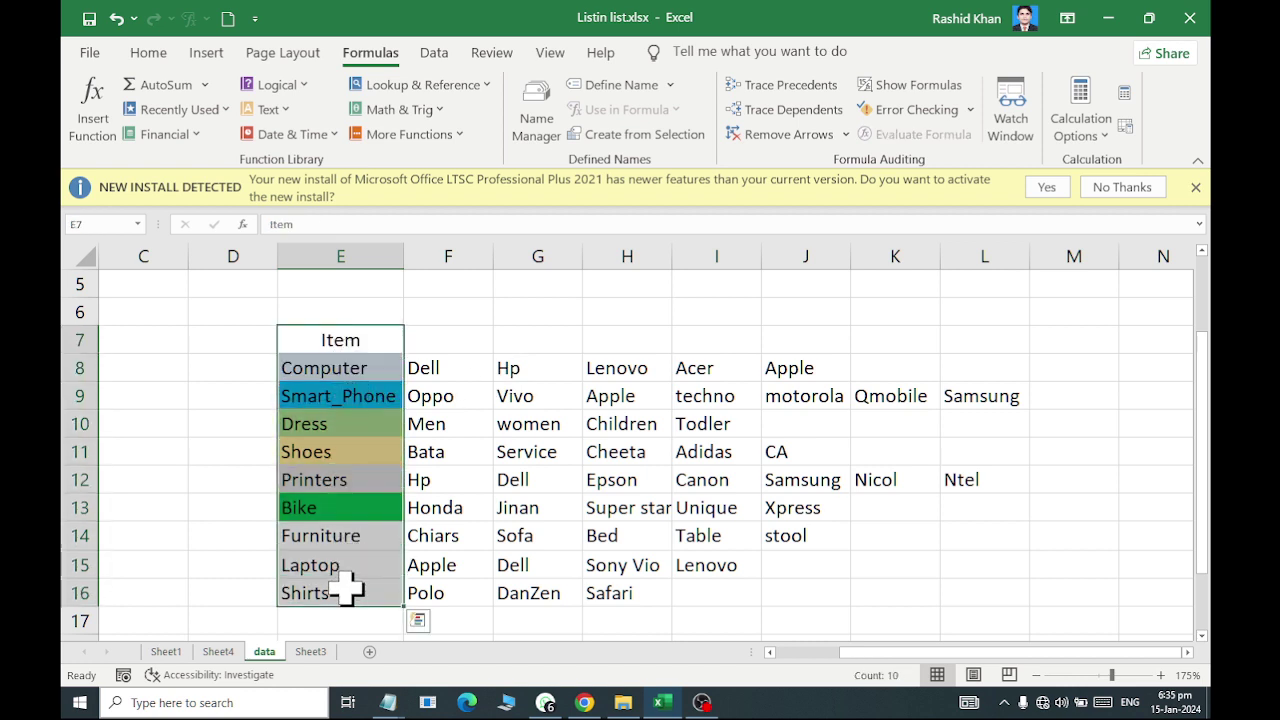
{"action": "left_click", "coordinate": [605, 141]}
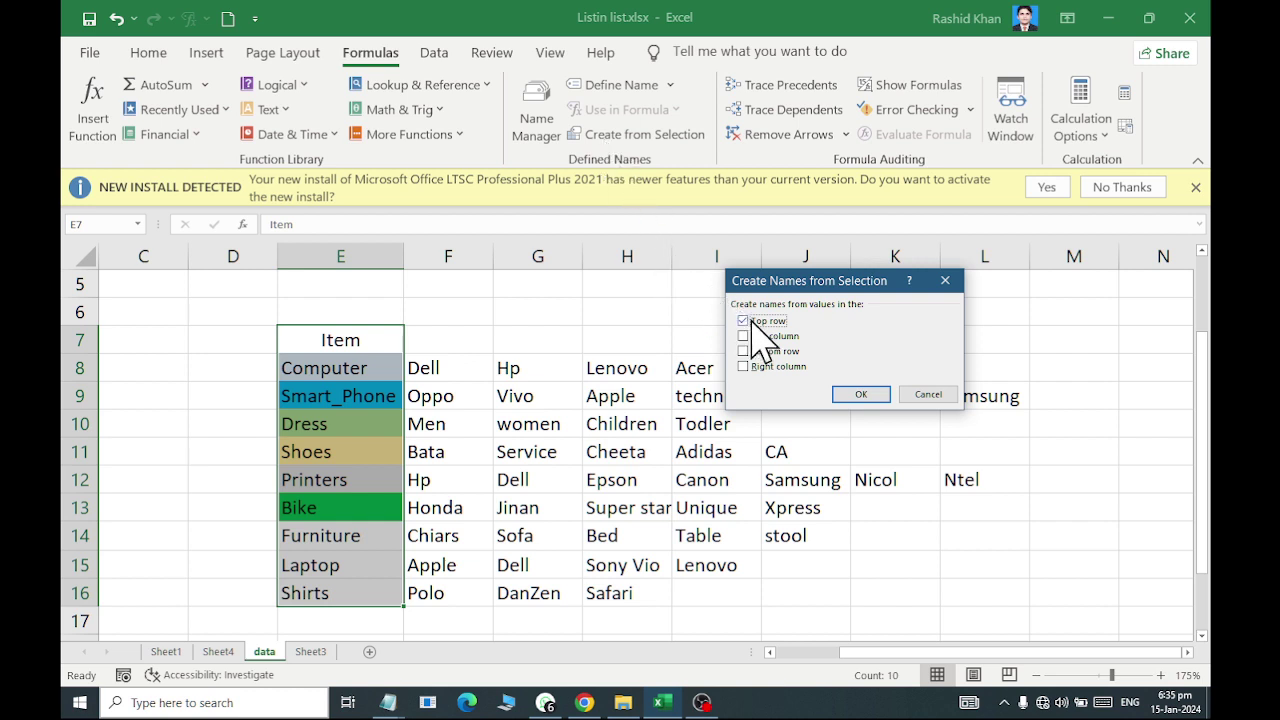
{"action": "left_click", "coordinate": [866, 395]}
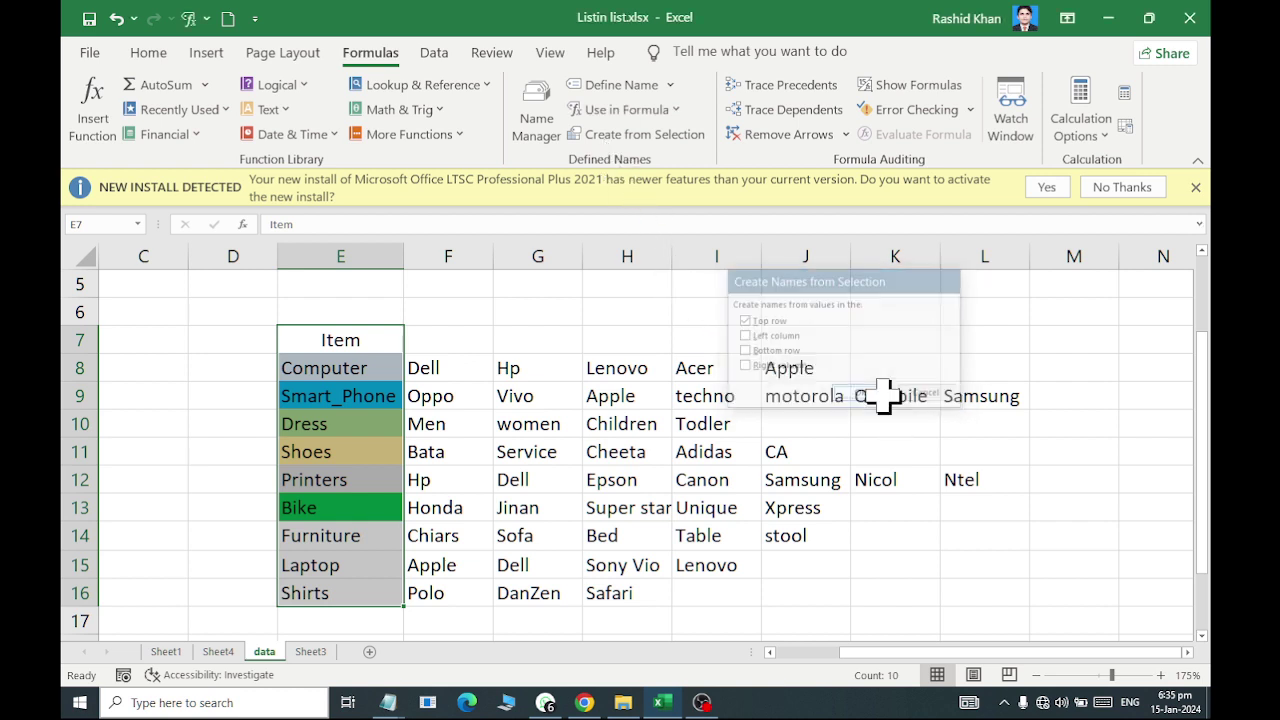
- Verify the Item range in the Name Box, then select the Main List cells on Sheet3
{"action": "left_click", "coordinate": [425, 340]}
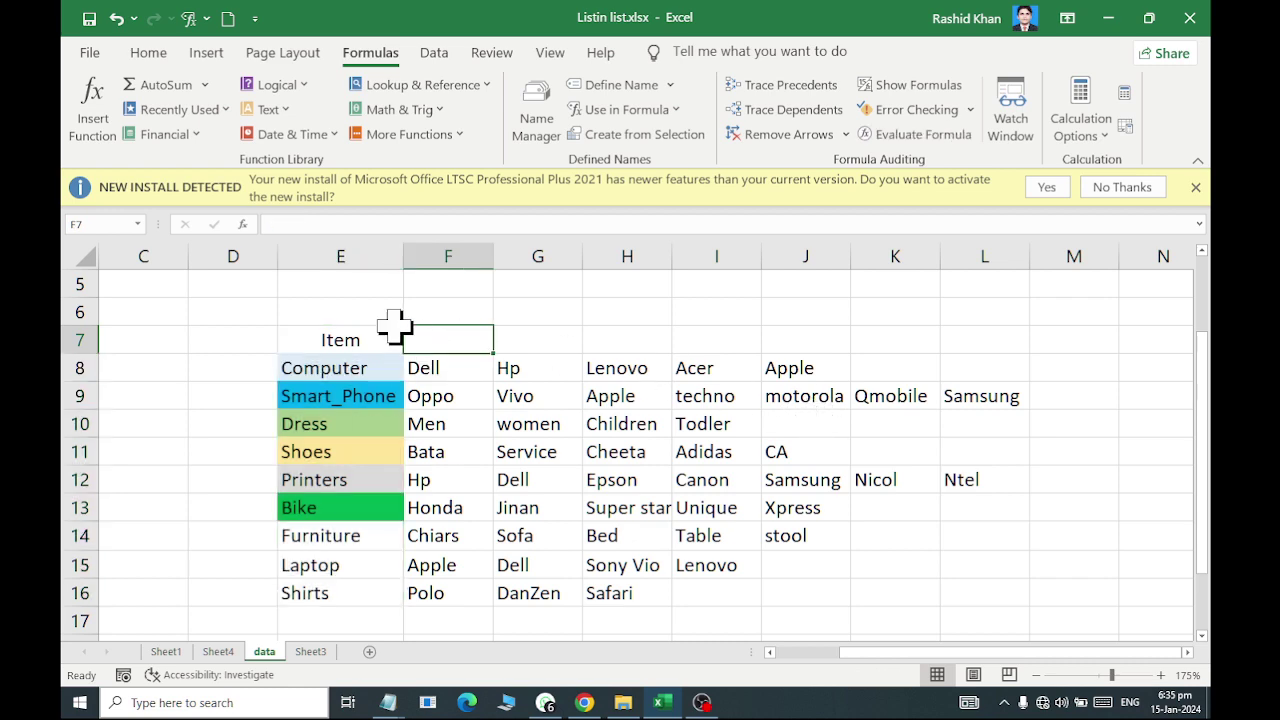
{"action": "left_click", "coordinate": [138, 224]}
{"action": "left_click", "coordinate": [137, 243]}
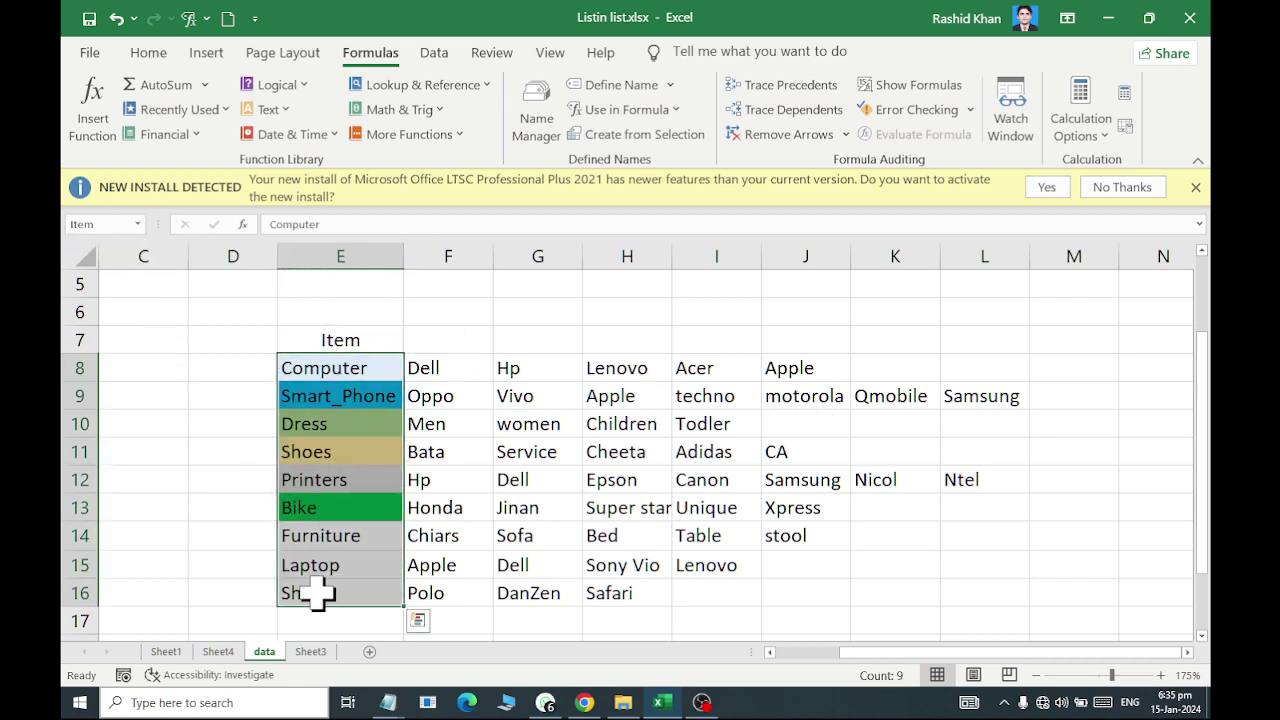
{"action": "left_click", "coordinate": [310, 651]}
{"action": "left_click_drag", "start_coordinate": [169, 316], "coordinate": [191, 600]}
{"action": "scroll", "coordinate": [191, 568], "scroll_direction": "up", "scroll_amount": 2}
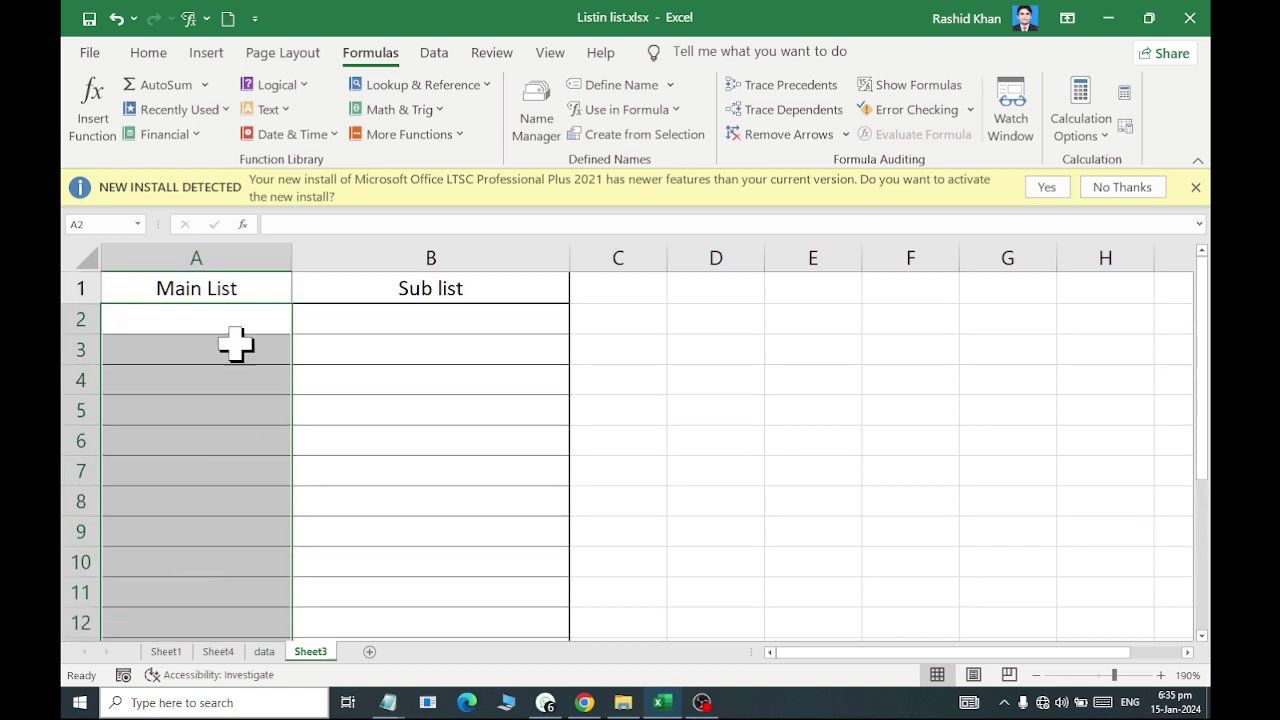
- Give the Main List cells a List data validation with the Item name as source
{"action": "left_click", "coordinate": [432, 53]}
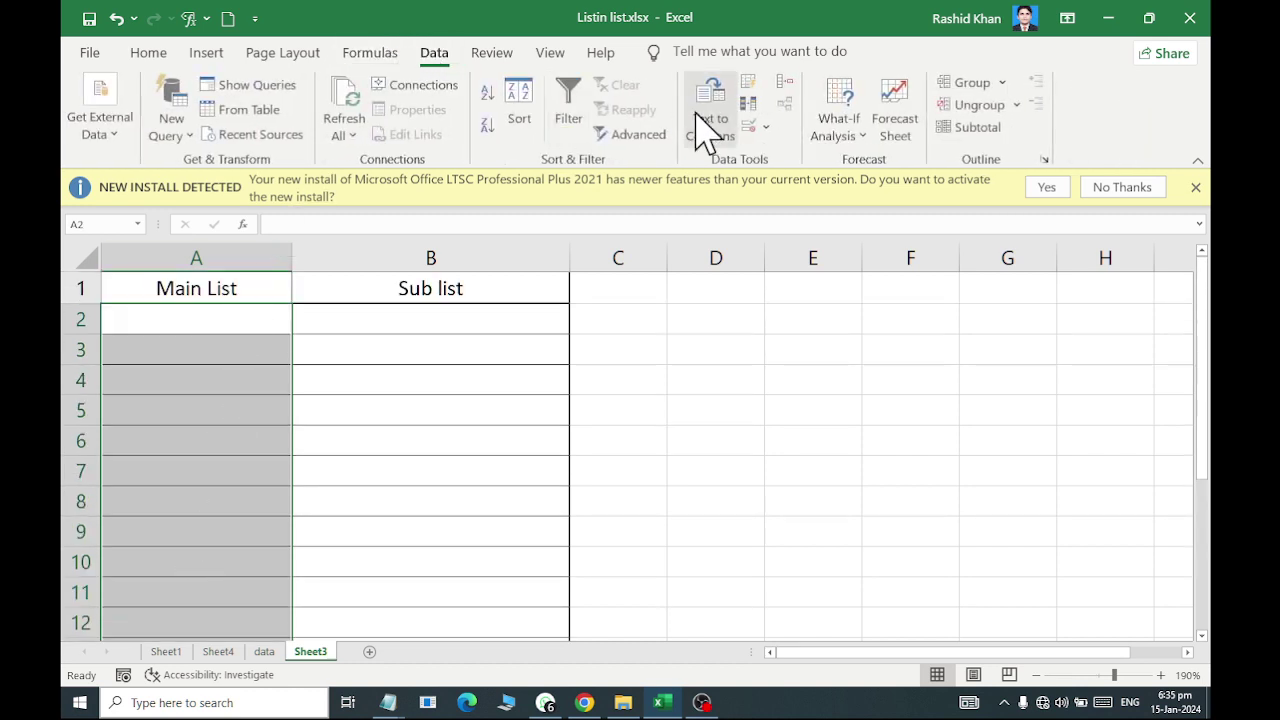
{"action": "left_click", "coordinate": [767, 128]}
{"action": "left_click", "coordinate": [782, 152]}
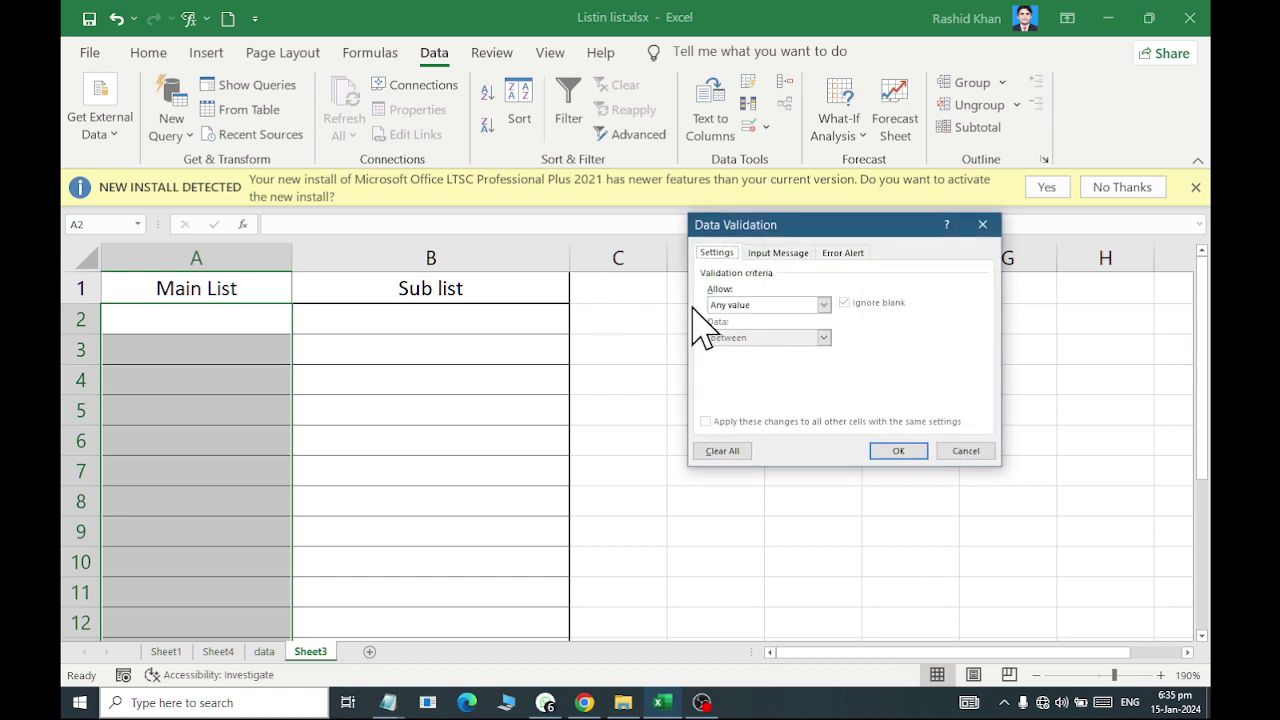
{"action": "left_click", "coordinate": [738, 304]}
{"action": "left_click", "coordinate": [733, 352]}
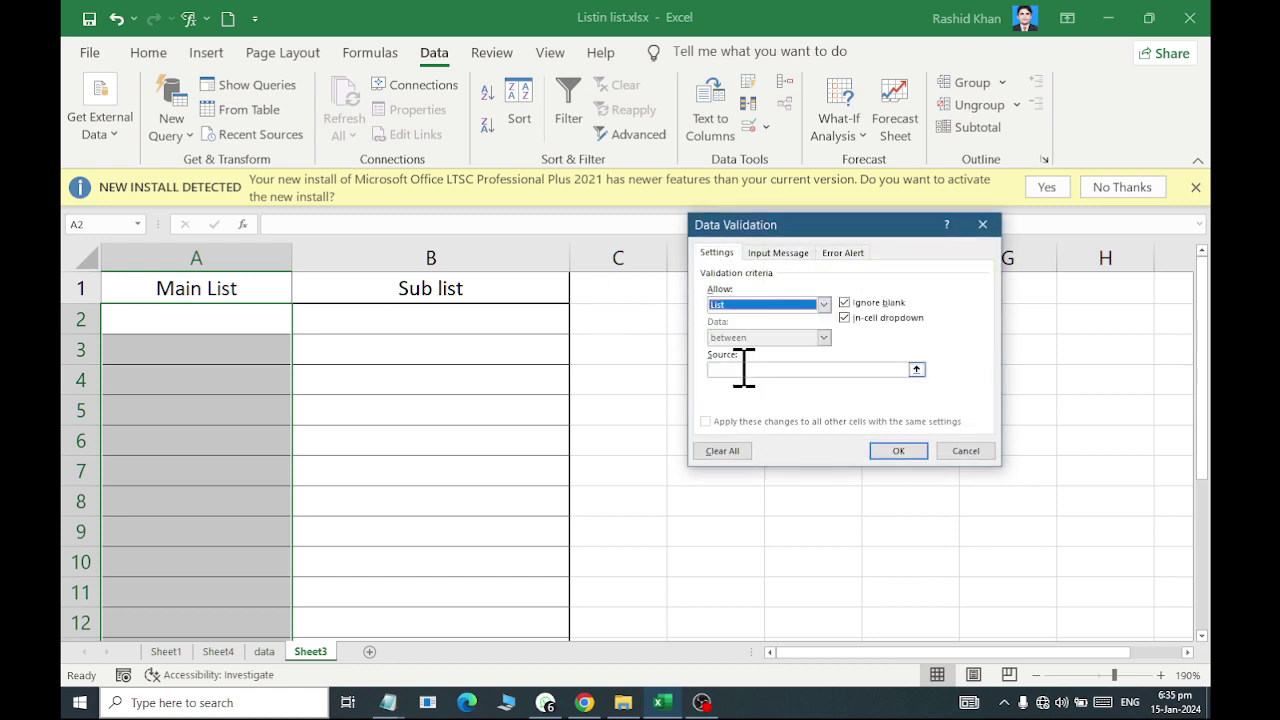
{"action": "left_click", "coordinate": [745, 369]}
{"action": "left_click", "coordinate": [369, 53]}
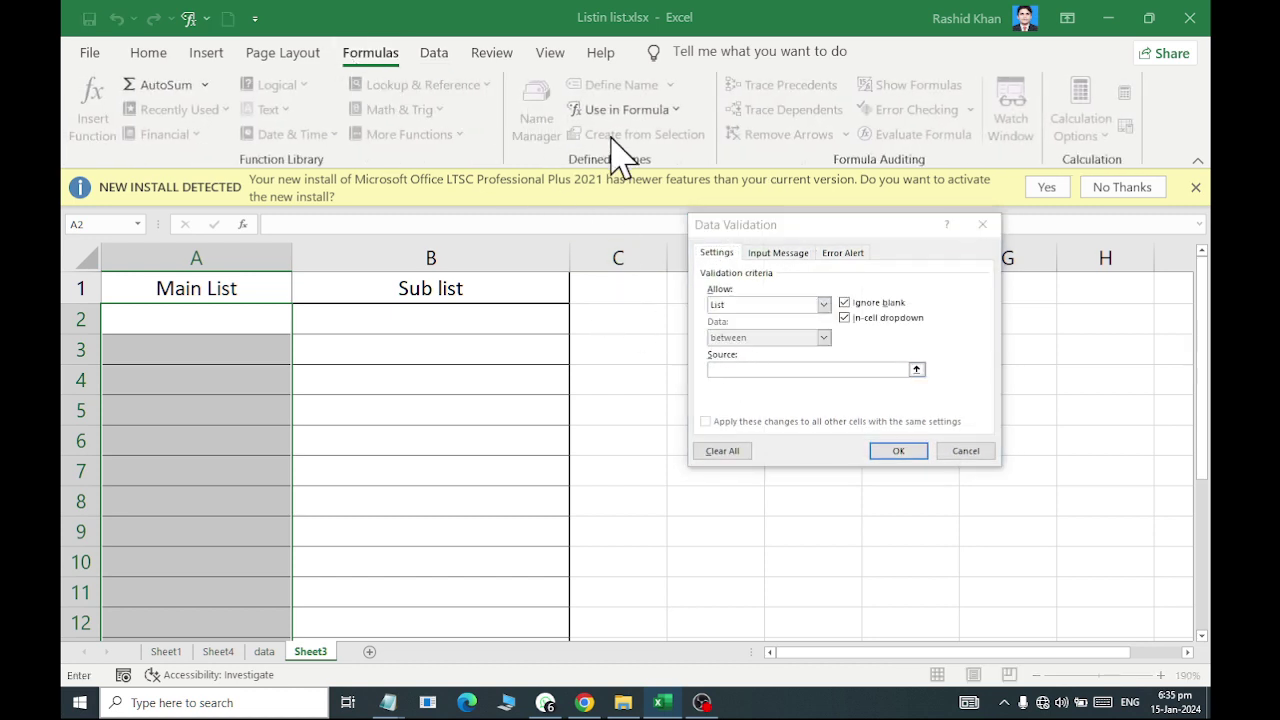
{"action": "left_click", "coordinate": [627, 110]}
{"action": "left_click", "coordinate": [640, 139]}
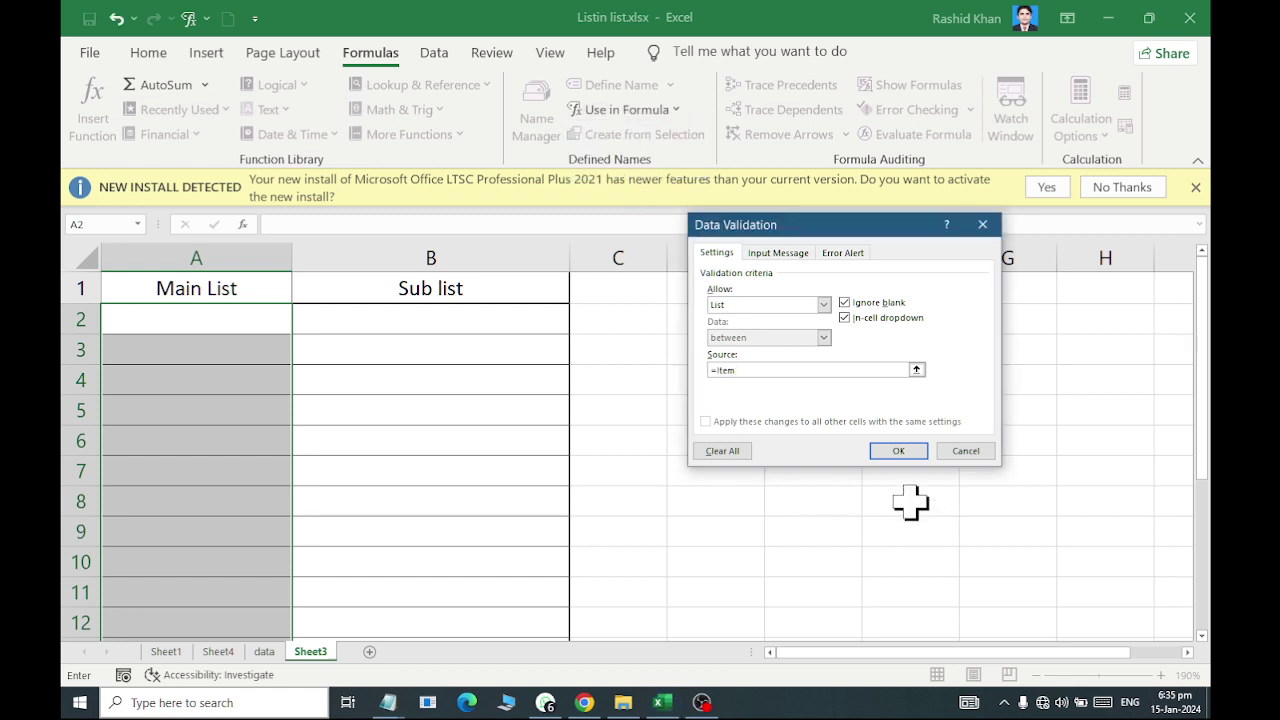
{"action": "left_click", "coordinate": [898, 451]}
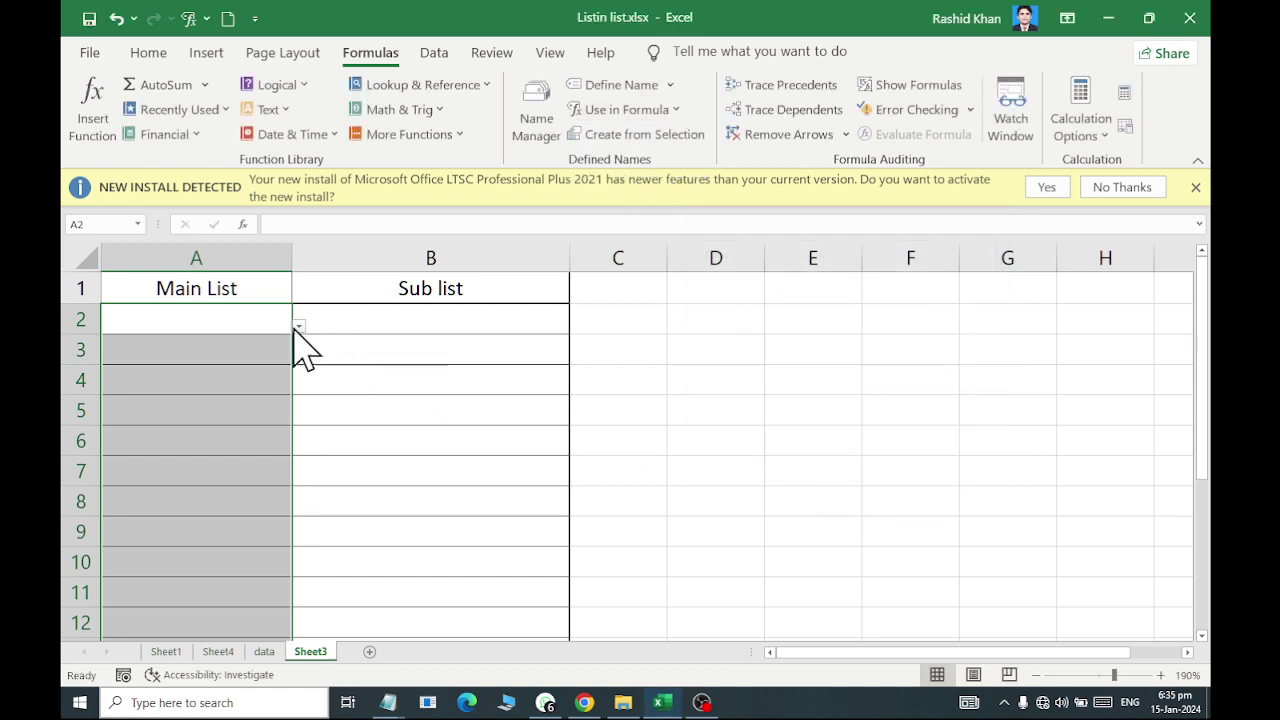
- Pick Smart_Phone, Dress and Shoes from the dropdowns in A2:A4
{"action": "left_click", "coordinate": [300, 328]}
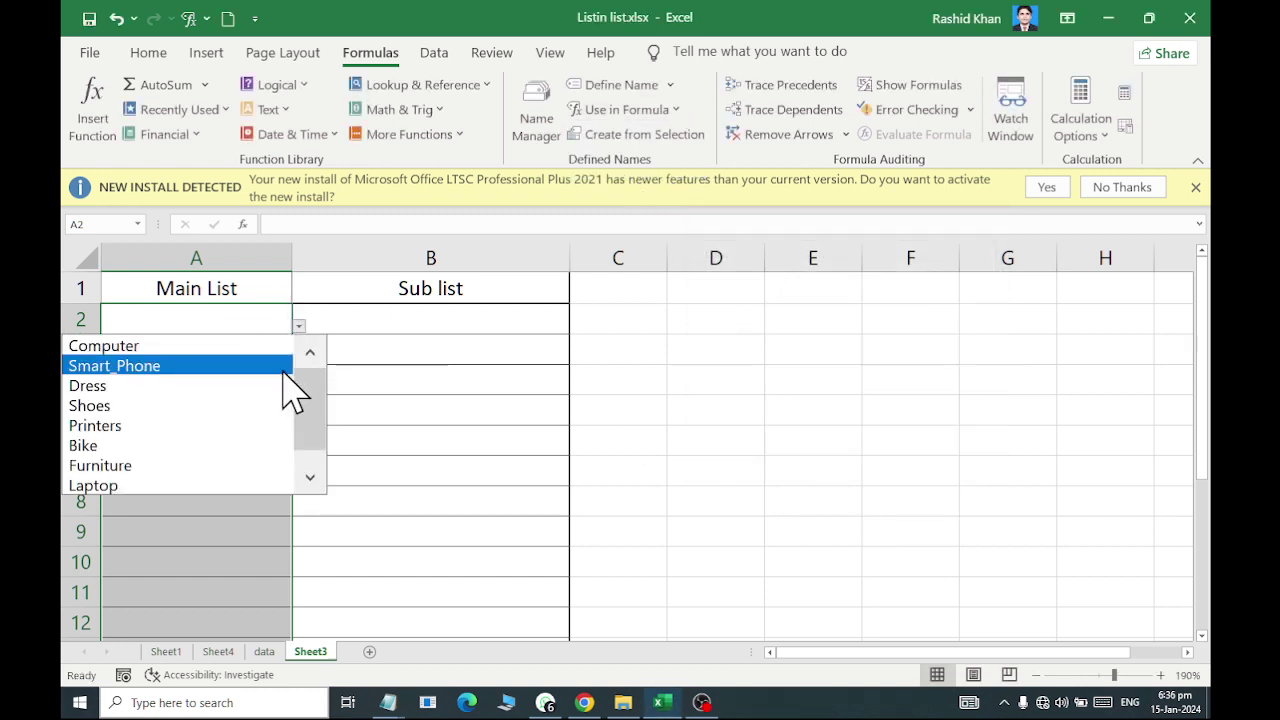
{"action": "left_click", "coordinate": [285, 366]}
{"action": "left_click", "coordinate": [259, 357]}
{"action": "left_click", "coordinate": [298, 356]}
{"action": "left_click", "coordinate": [283, 417]}
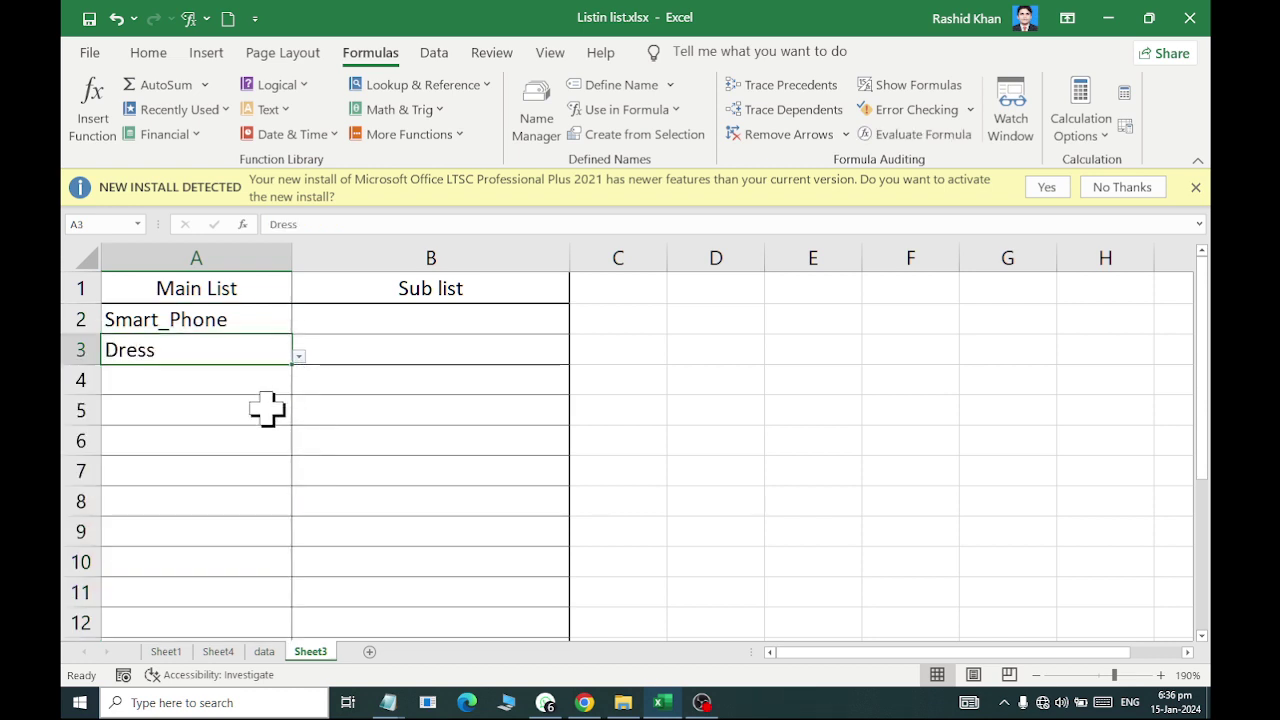
{"action": "left_click", "coordinate": [260, 383]}
{"action": "left_click", "coordinate": [299, 387]}
{"action": "left_click", "coordinate": [280, 467]}
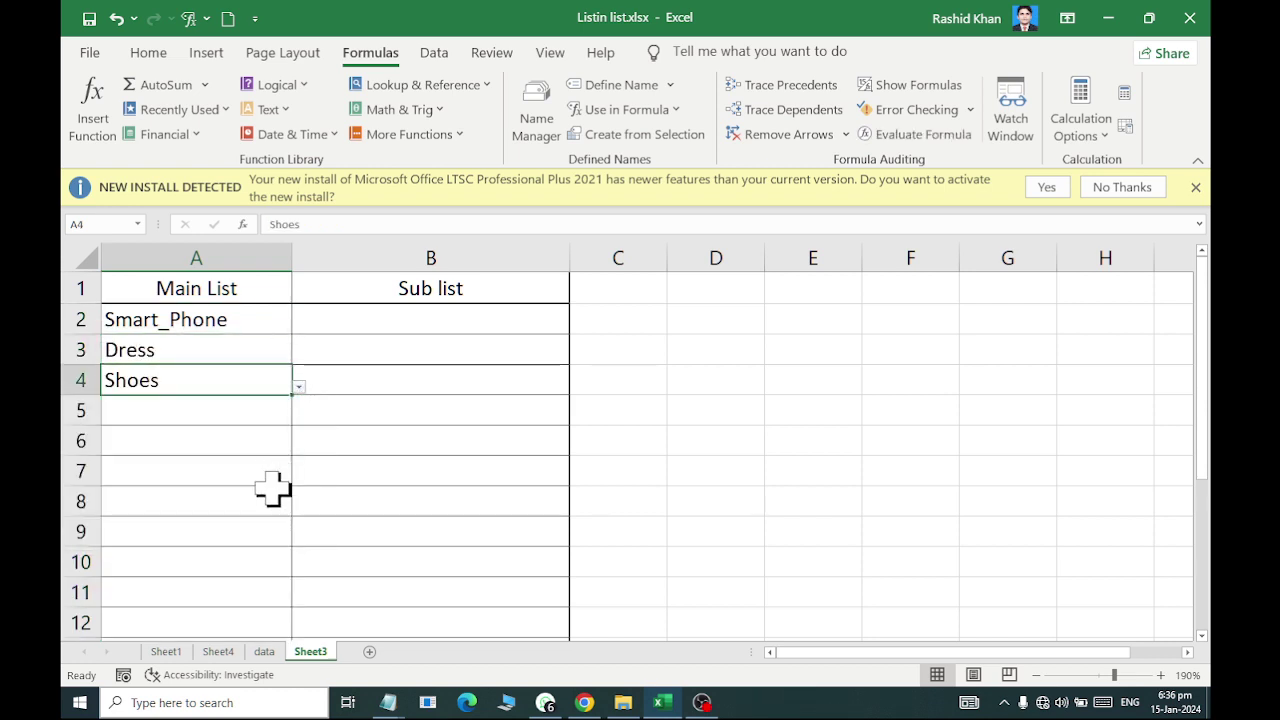
{"action": "left_click", "coordinate": [364, 320]}
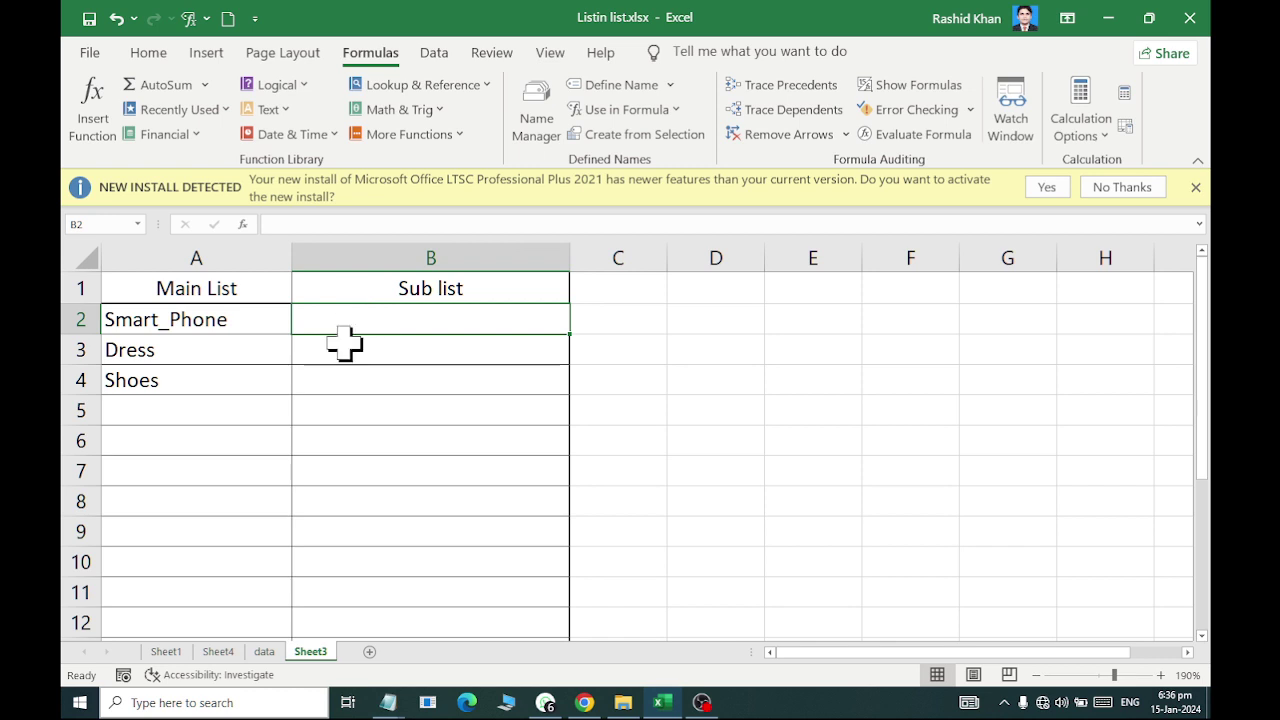
- On the data sheet, name each sub-item row of E8:L16 by its left-column item
{"action": "left_click", "coordinate": [264, 651]}
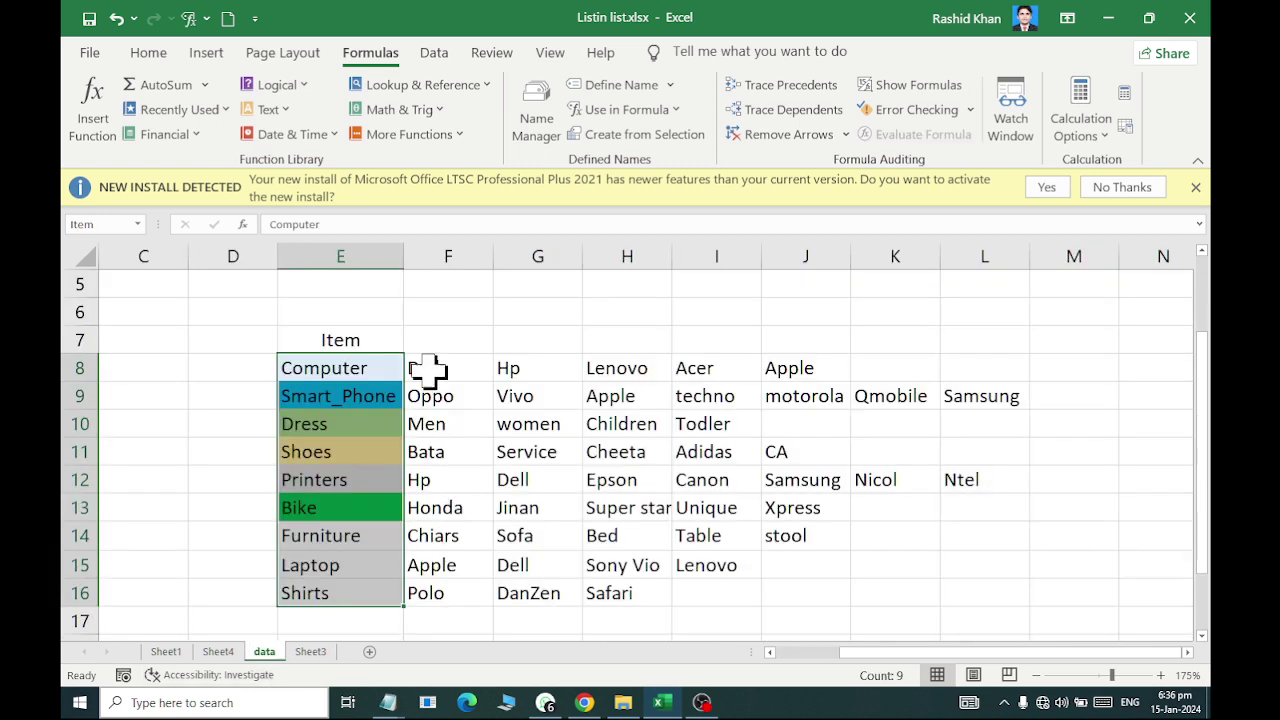
{"action": "left_click", "coordinate": [330, 368]}
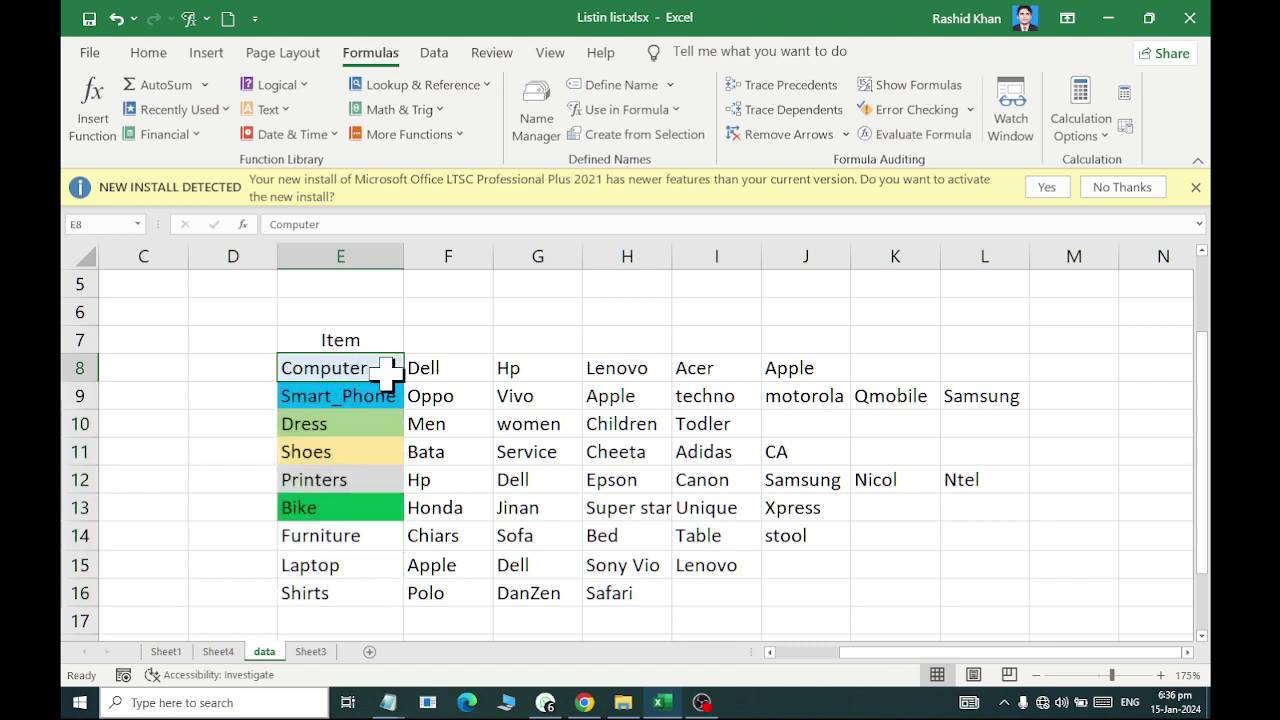
{"action": "left_click_drag", "start_coordinate": [425, 368], "coordinate": [895, 370]}
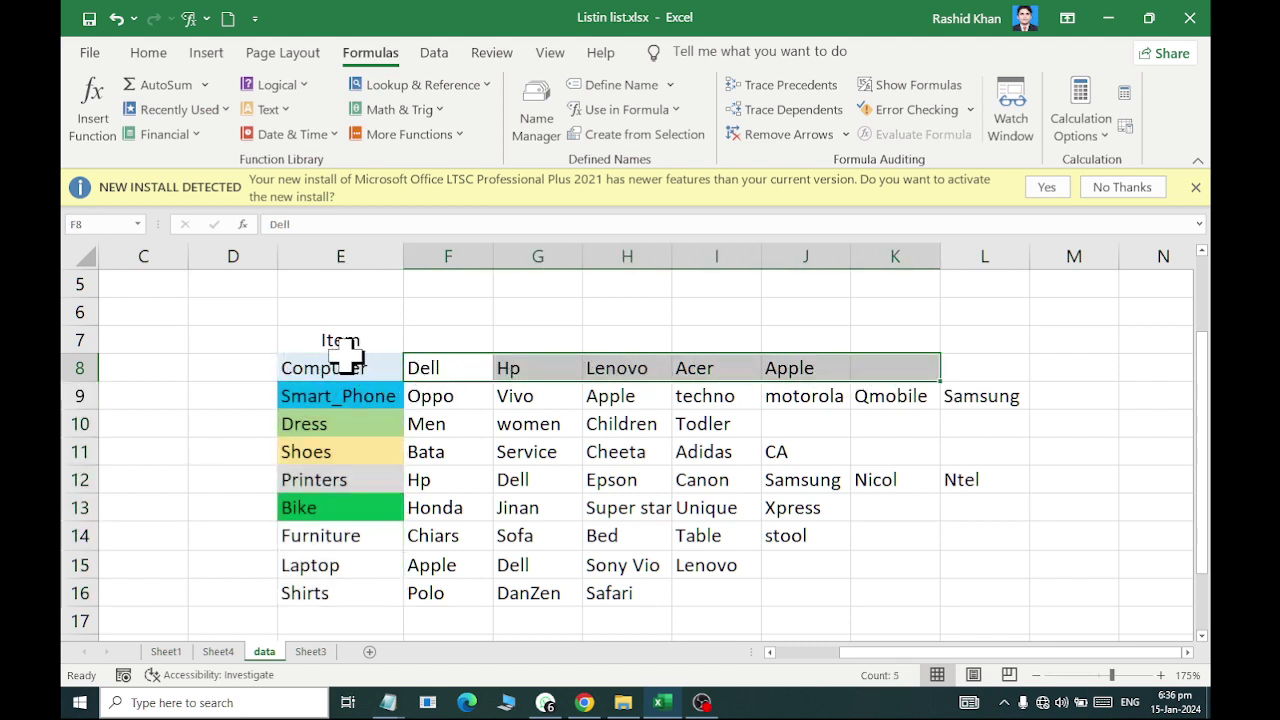
{"action": "mouse_move", "coordinate": [337, 368]}
{"action": "left_mouse_down"}
{"action": "mouse_move", "coordinate": [330, 596]}
{"action": "mouse_move", "coordinate": [983, 594]}
{"action": "left_mouse_up"}
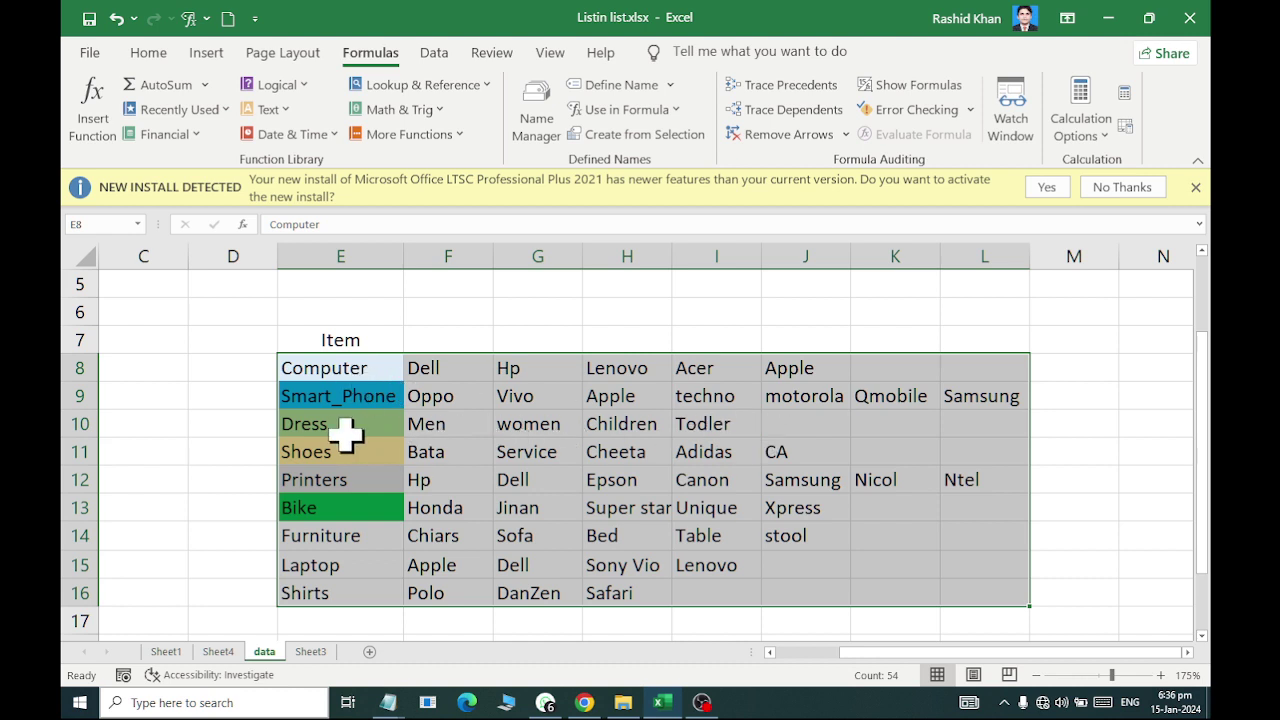
{"action": "left_click", "coordinate": [630, 134]}
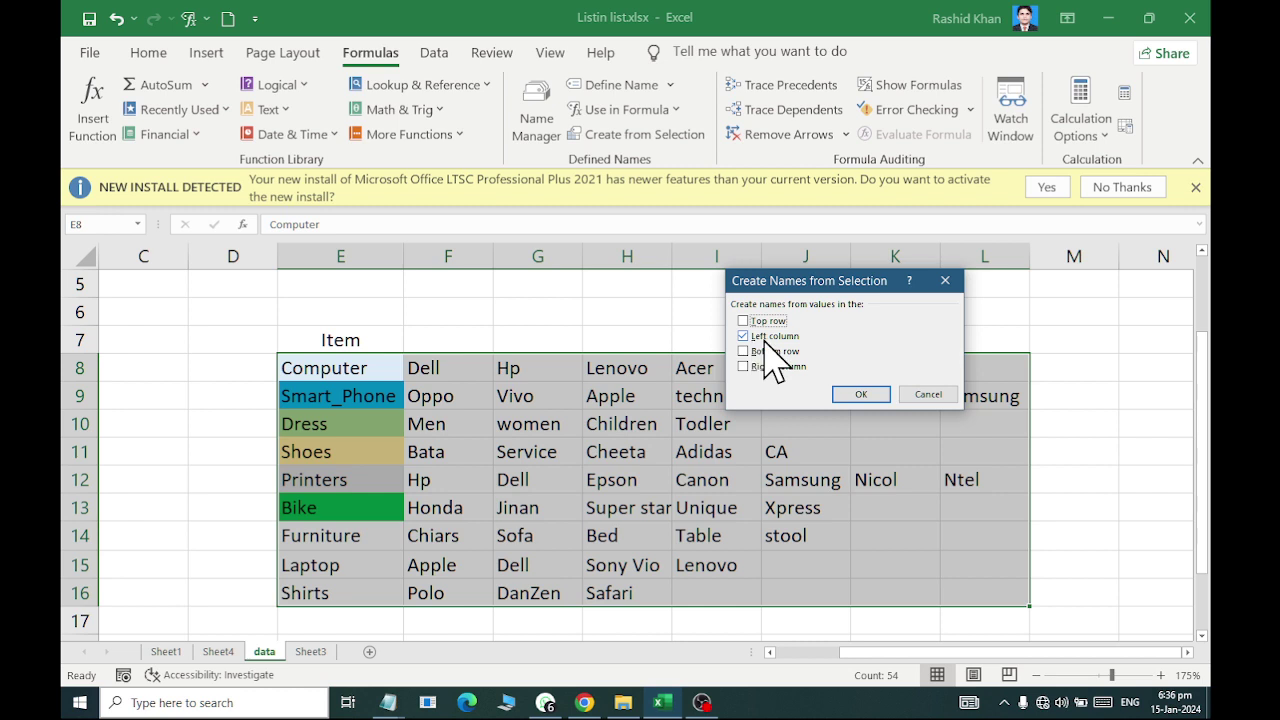
{"action": "left_click", "coordinate": [860, 394]}
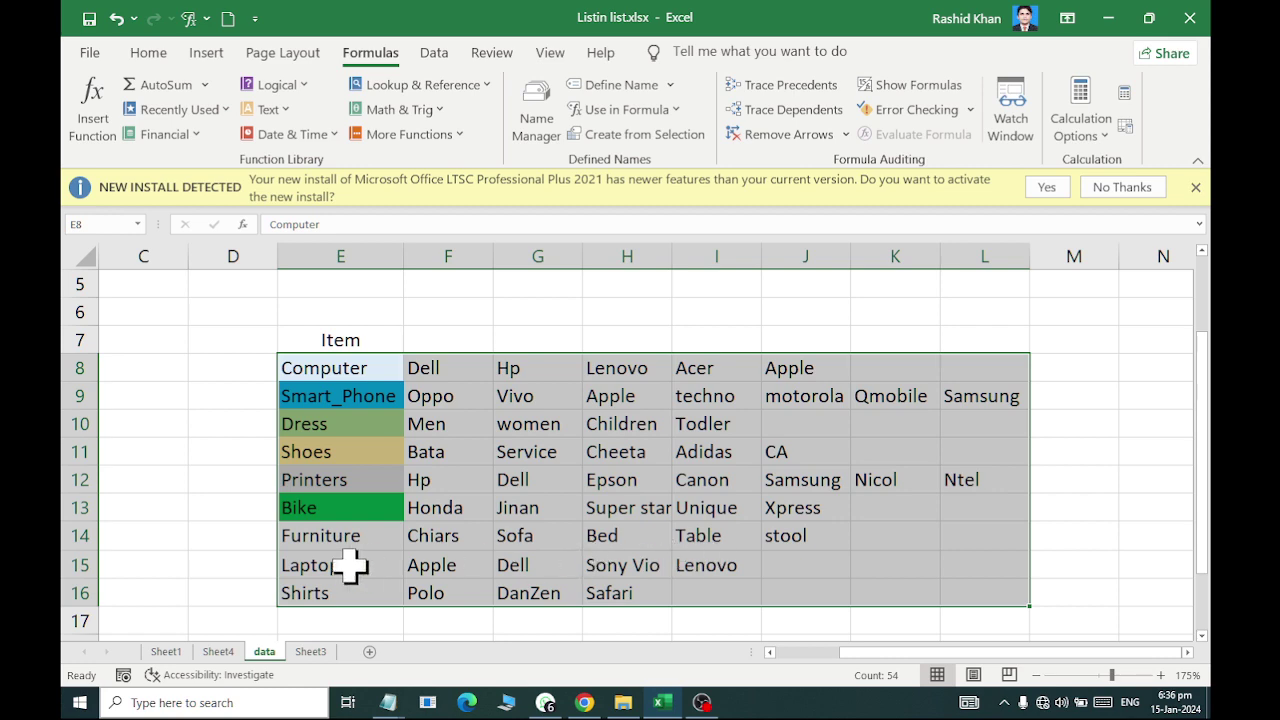
- Check the Shoes range in the Name Box and Name Manager, then select Sheet3's Sub list cells
{"action": "left_click_drag", "start_coordinate": [155, 375], "coordinate": [175, 332]}
{"action": "left_click", "coordinate": [138, 224]}
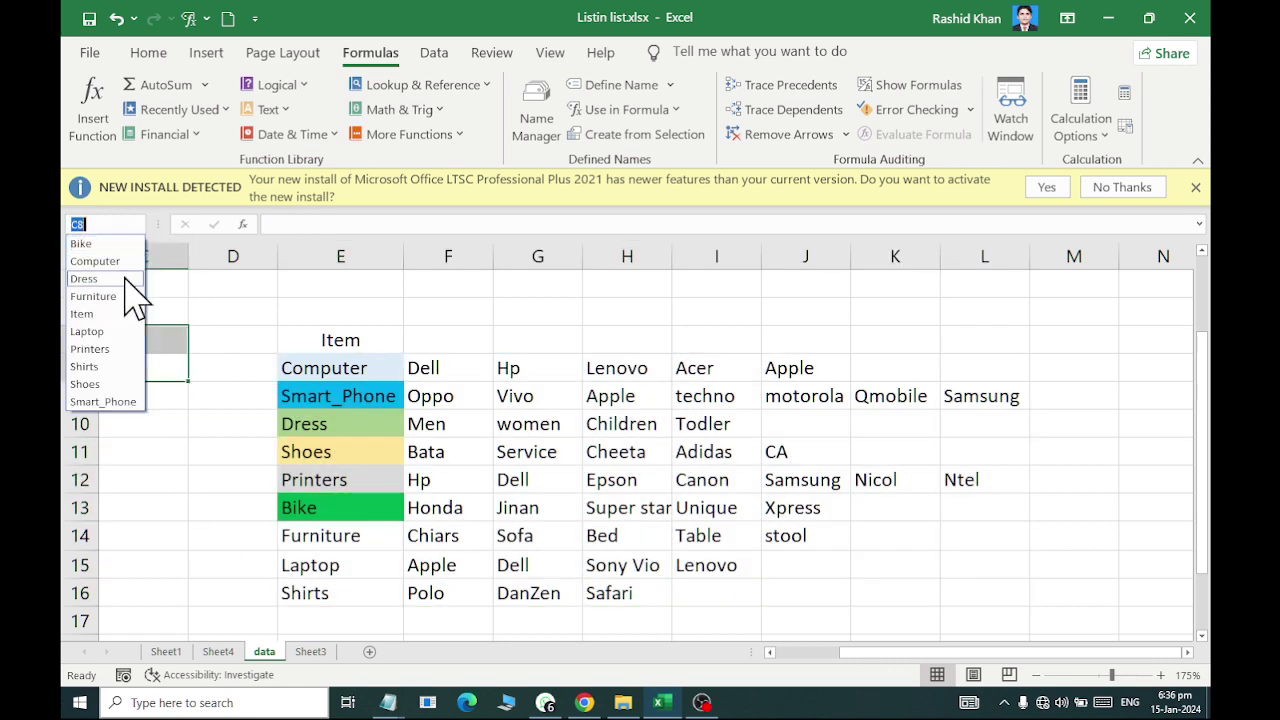
{"action": "left_click", "coordinate": [113, 386]}
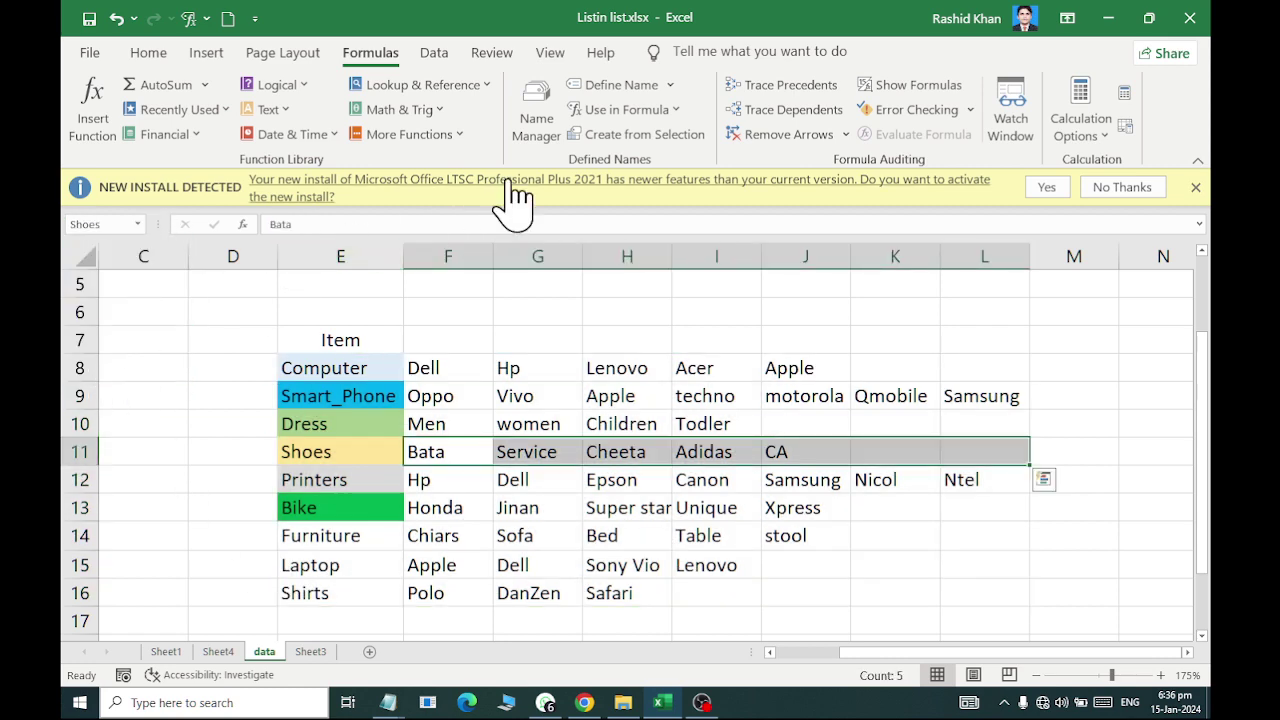
{"action": "left_click", "coordinate": [534, 118]}
{"action": "key", "text": "Escape"}
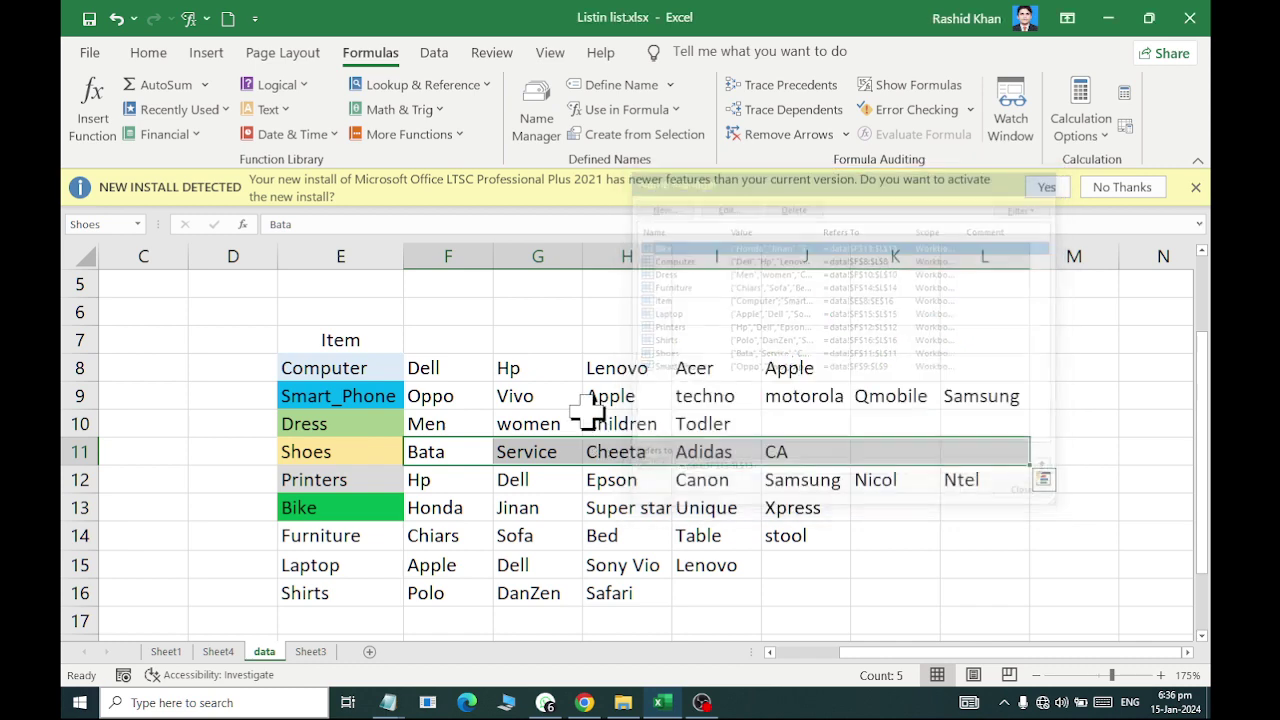
{"action": "left_click", "coordinate": [310, 651]}
{"action": "left_click_drag", "start_coordinate": [365, 320], "coordinate": [403, 613]}
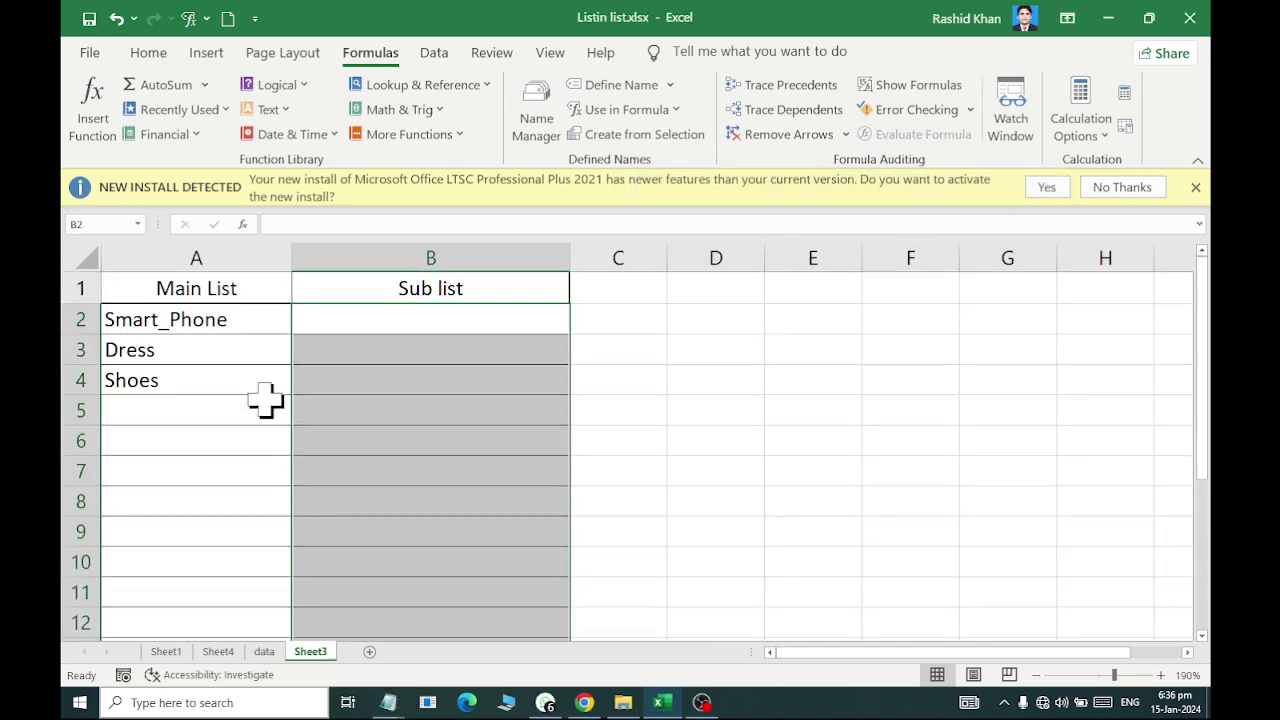
- Apply a List validation with an INDIRECT source to the Sub list cells, accepting the error warning
{"action": "scroll", "coordinate": [266, 400], "scroll_direction": "up", "scroll_amount": 2}
{"action": "left_click", "coordinate": [434, 52]}
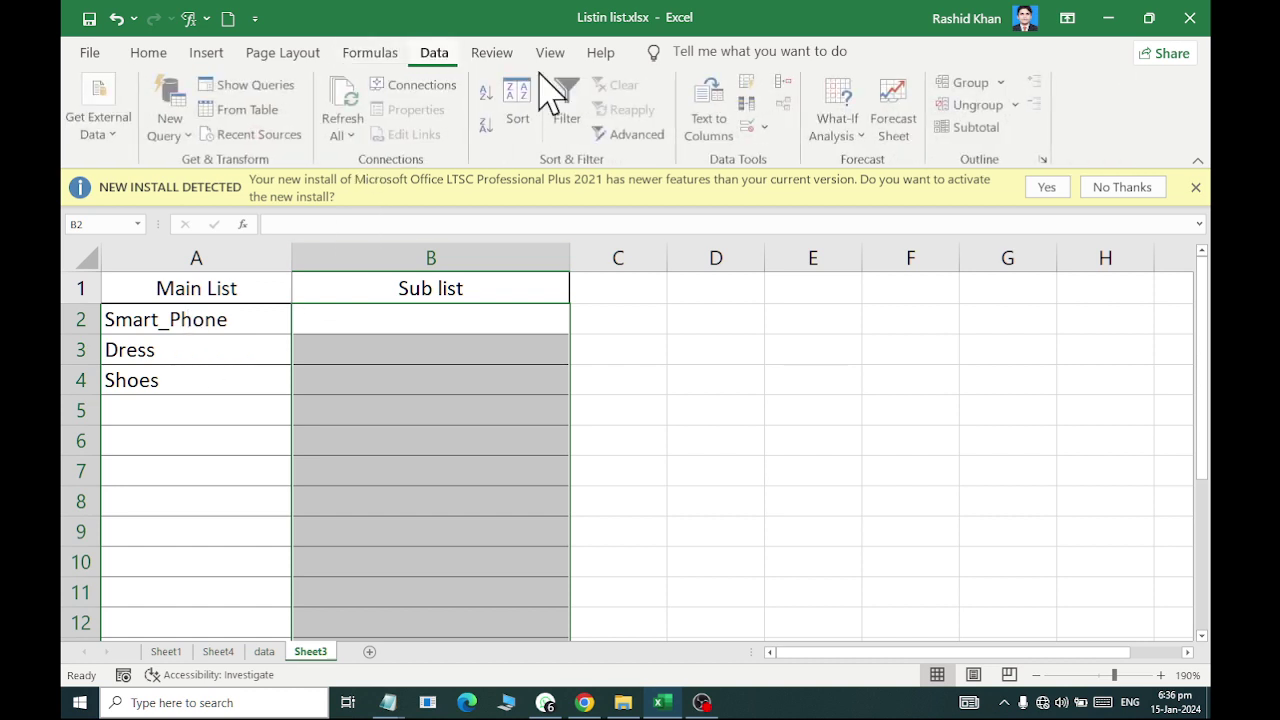
{"action": "left_click", "coordinate": [757, 127]}
{"action": "left_click", "coordinate": [795, 155]}
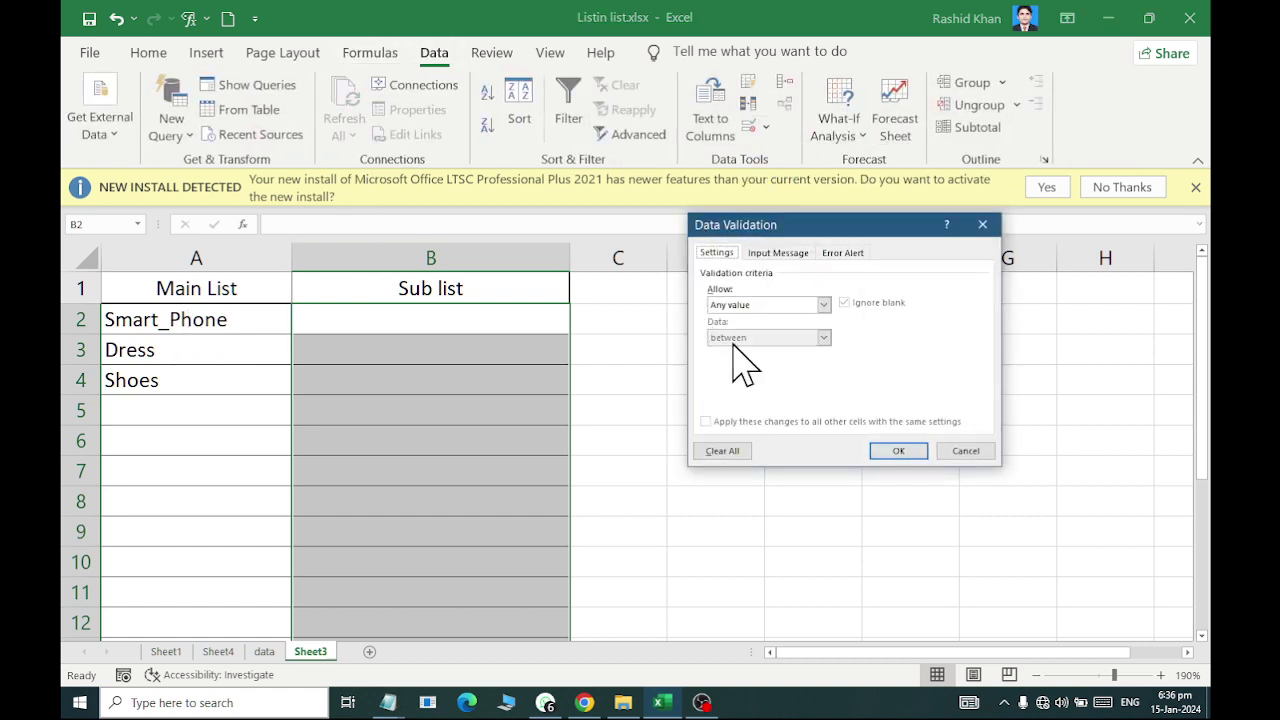
{"action": "left_click", "coordinate": [741, 308]}
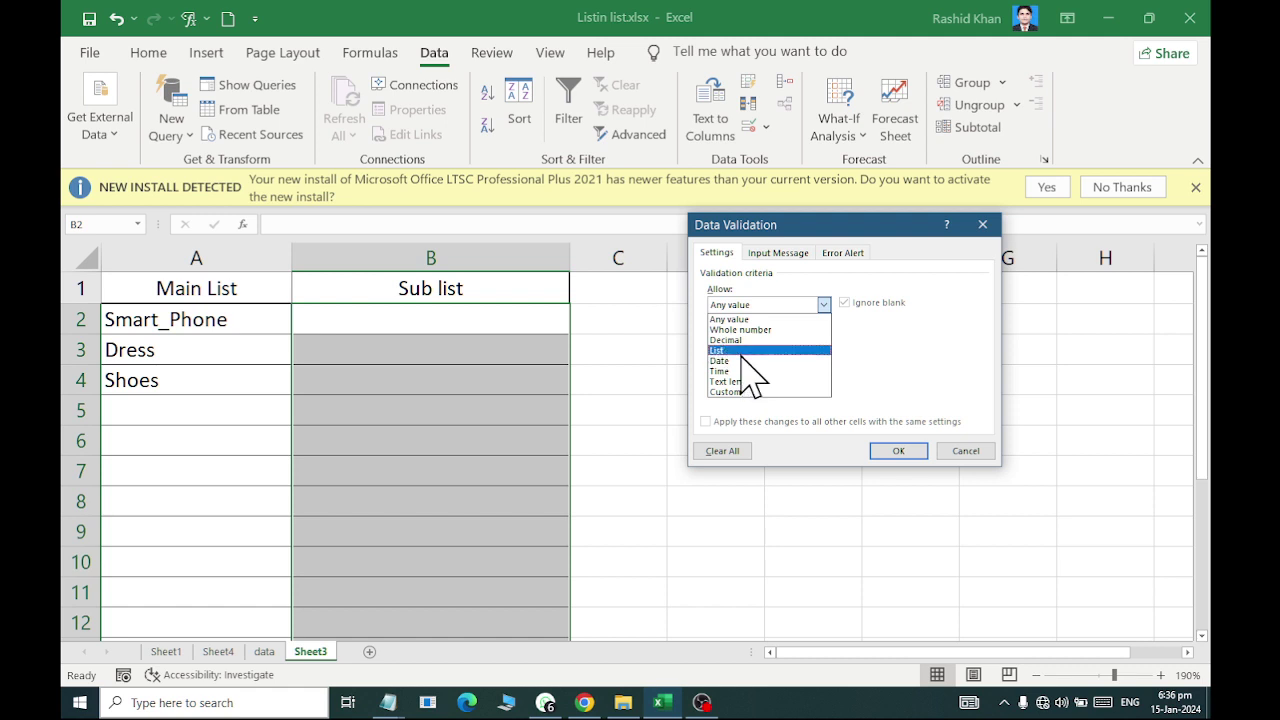
{"action": "left_click", "coordinate": [738, 351]}
{"action": "left_click", "coordinate": [745, 369]}
{"action": "type", "text": "=indirect"}
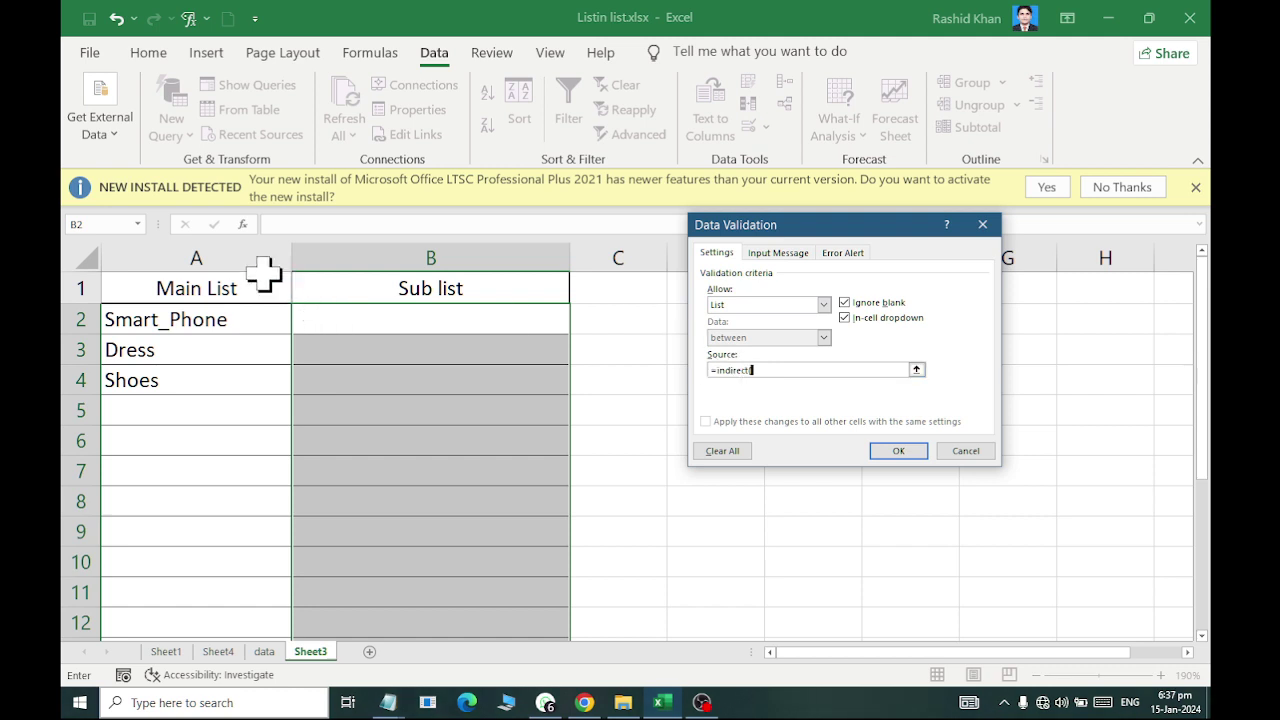
{"action": "type", "text": "(a1"}
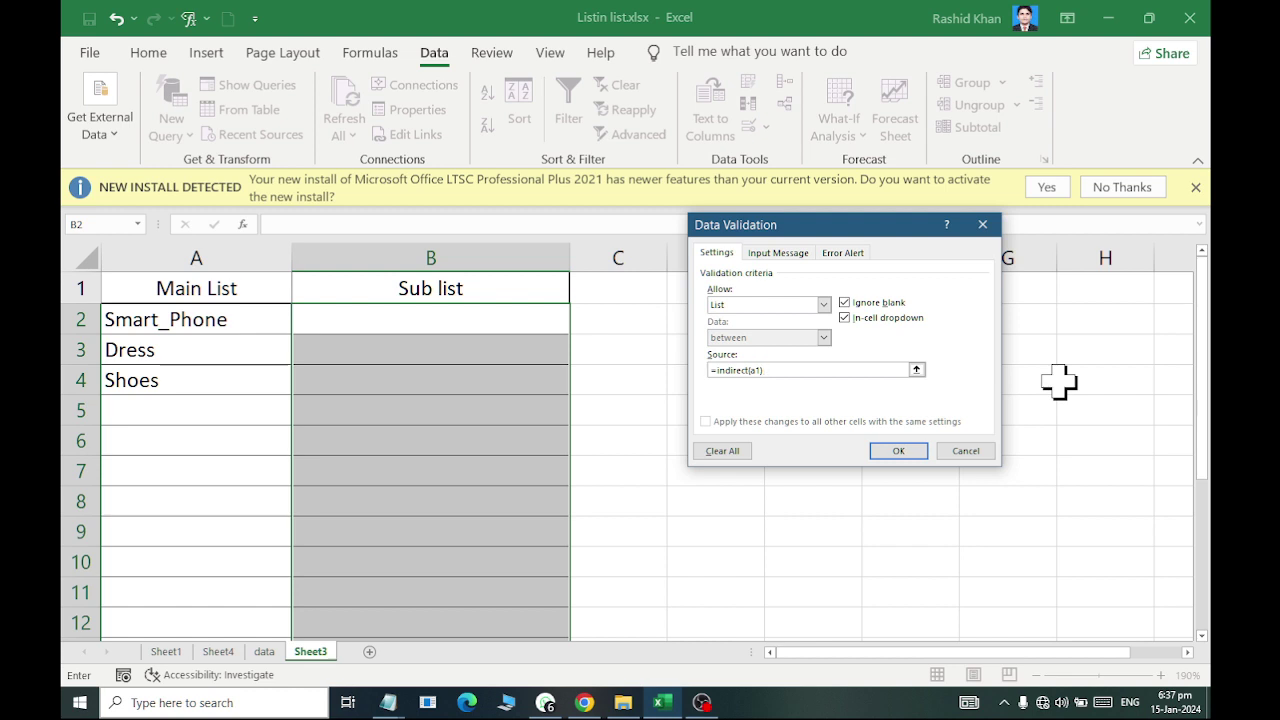
{"action": "key", "text": "Return"}
{"action": "left_click", "coordinate": [610, 400]}
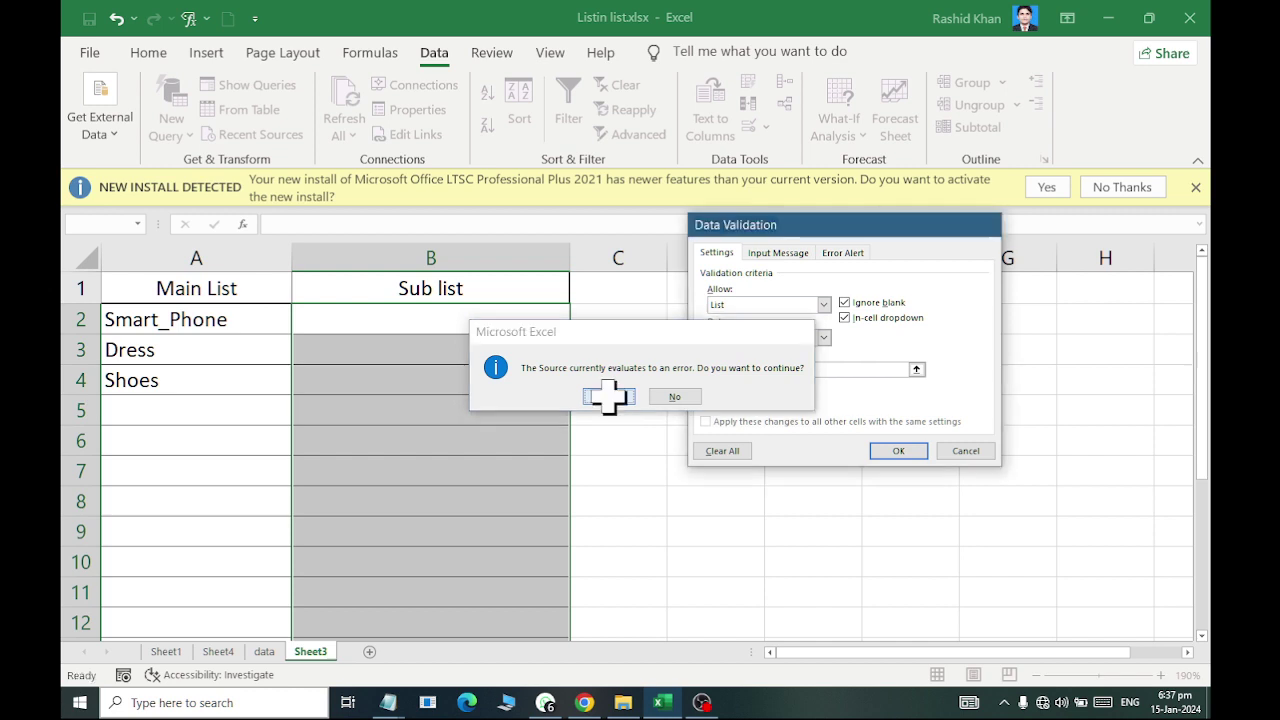
- Reselect B2:B15 and set the validation source to =INDIRECT(A2)
{"action": "left_click", "coordinate": [560, 290]}
{"action": "left_click", "coordinate": [551, 320]}
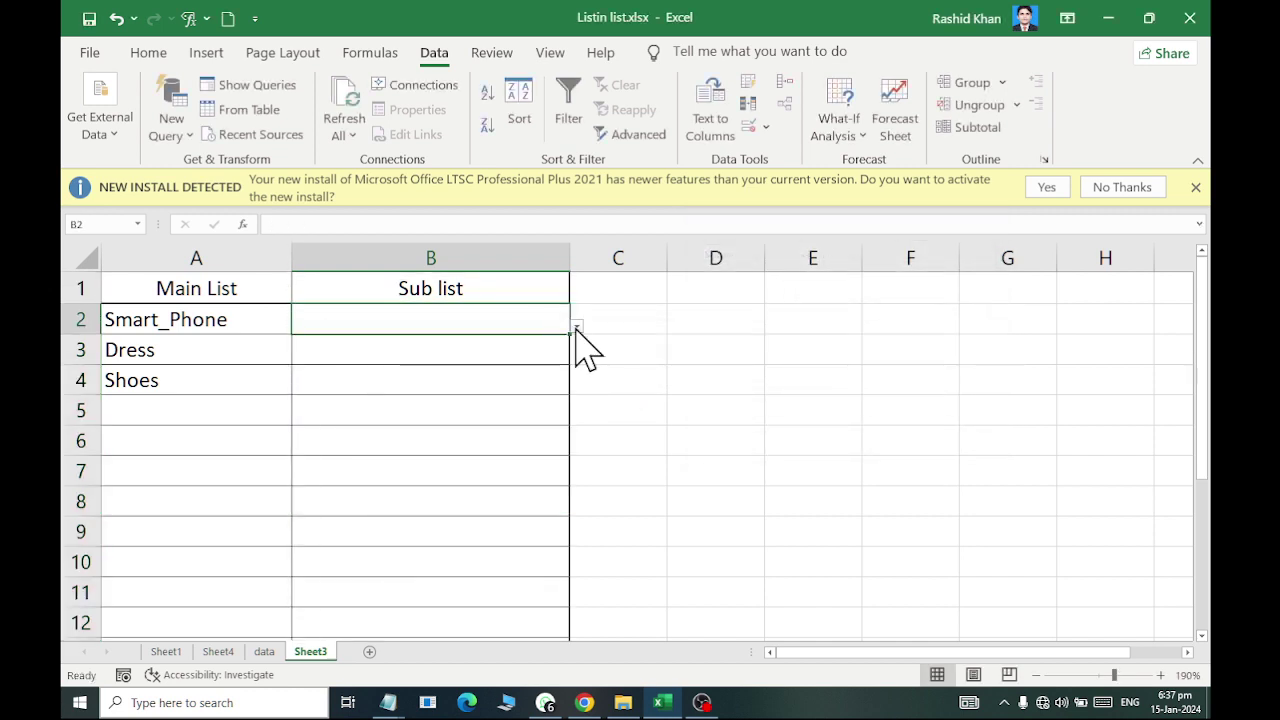
{"action": "left_click", "coordinate": [578, 338]}
{"action": "left_click", "coordinate": [566, 320]}
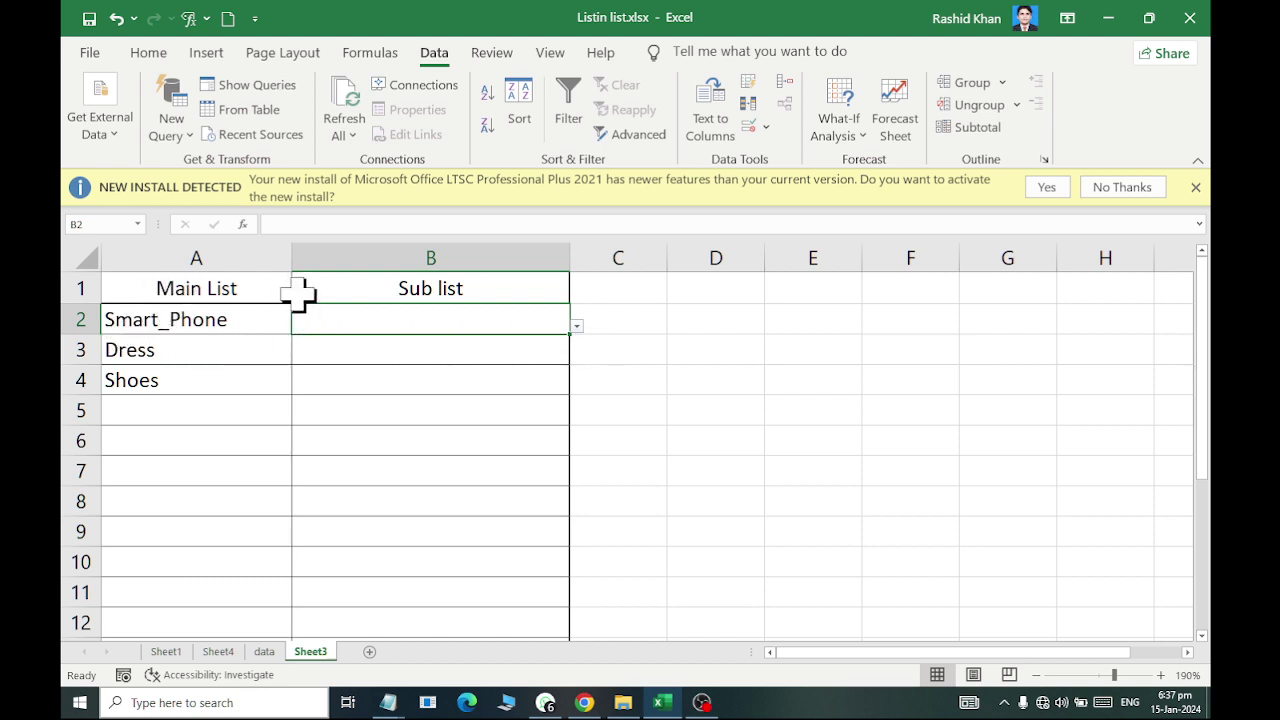
{"action": "left_click_drag", "start_coordinate": [445, 320], "coordinate": [470, 592]}
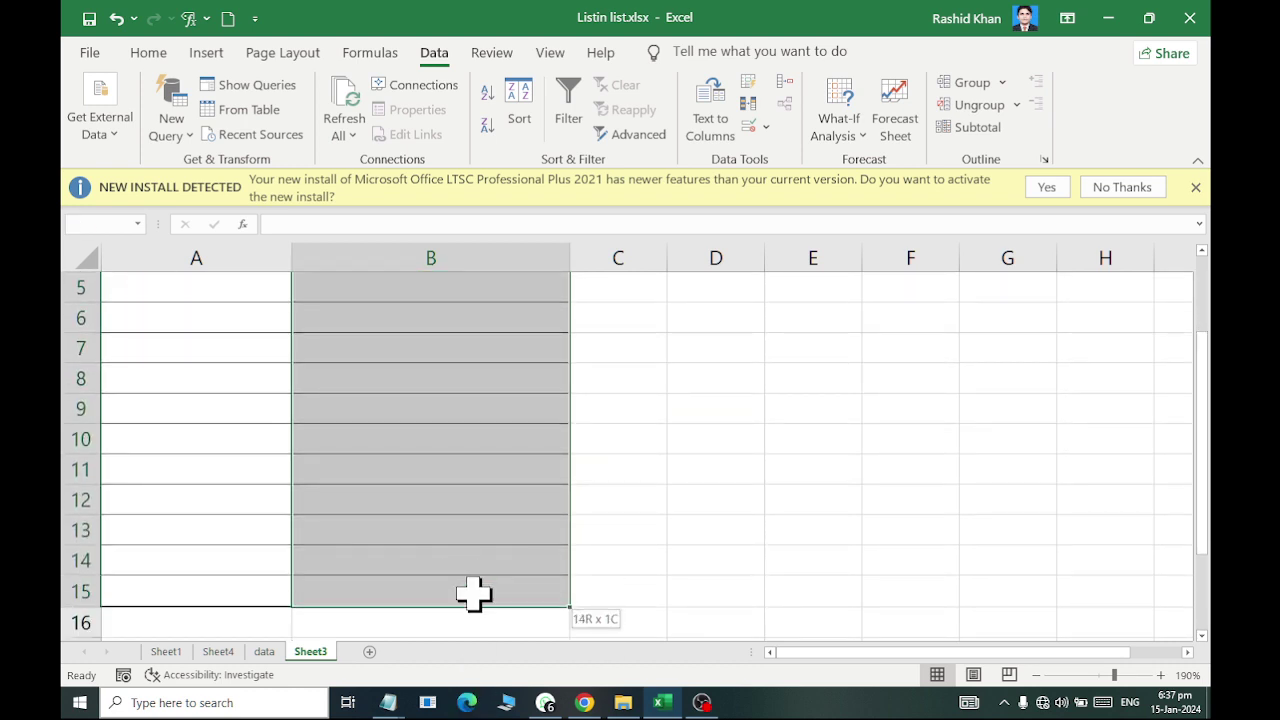
{"action": "left_click", "coordinate": [764, 127]}
{"action": "left_click", "coordinate": [786, 151]}
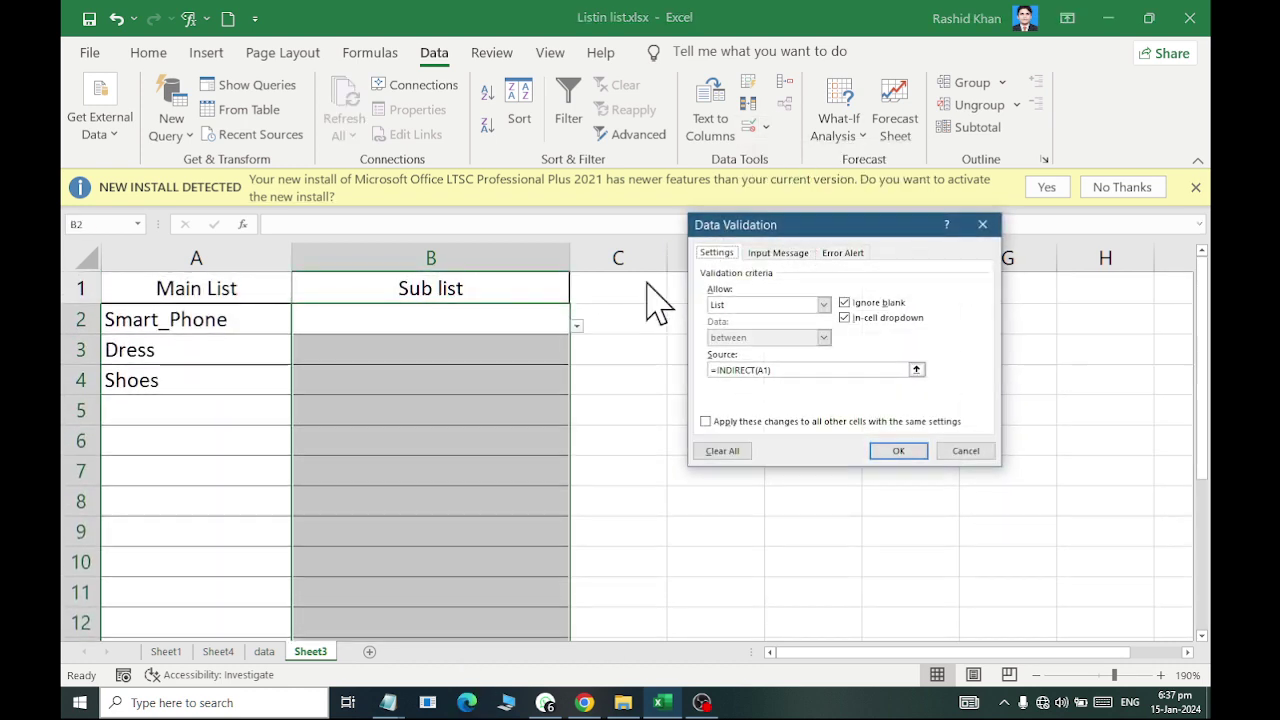
{"action": "left_click", "coordinate": [766, 370]}
{"action": "type", "text": "2"}
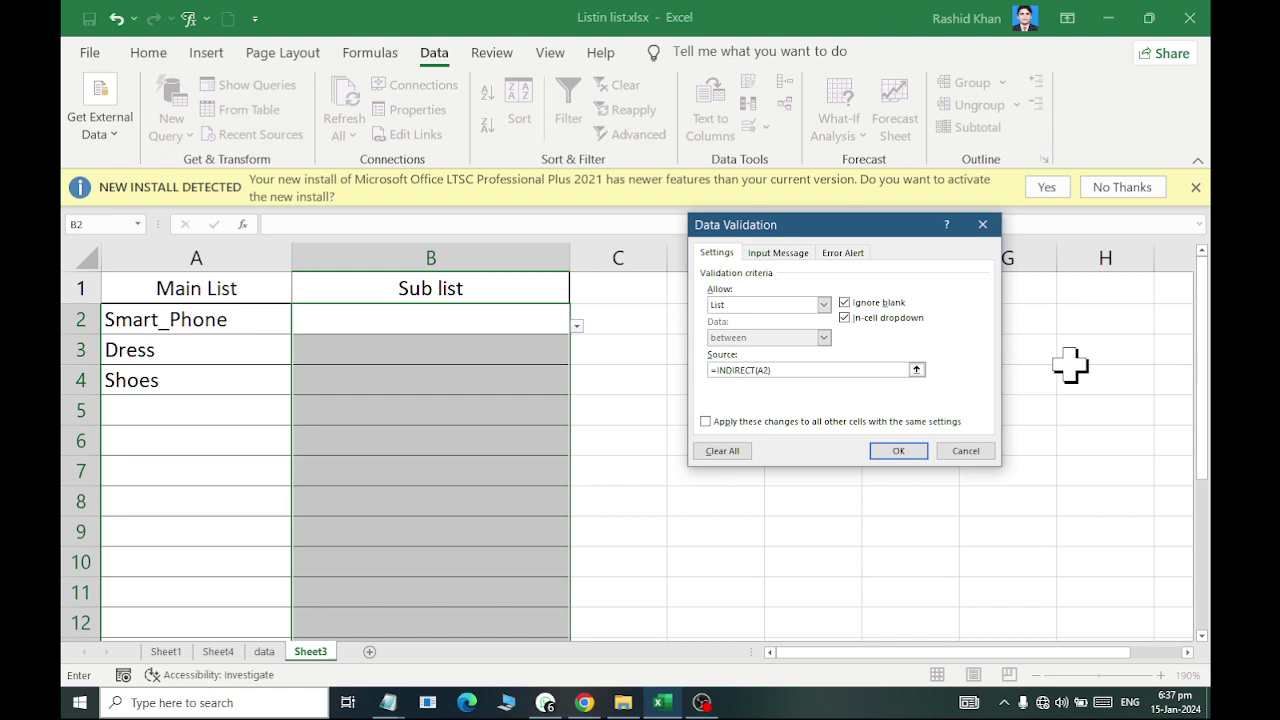
{"action": "left_click", "coordinate": [900, 452]}
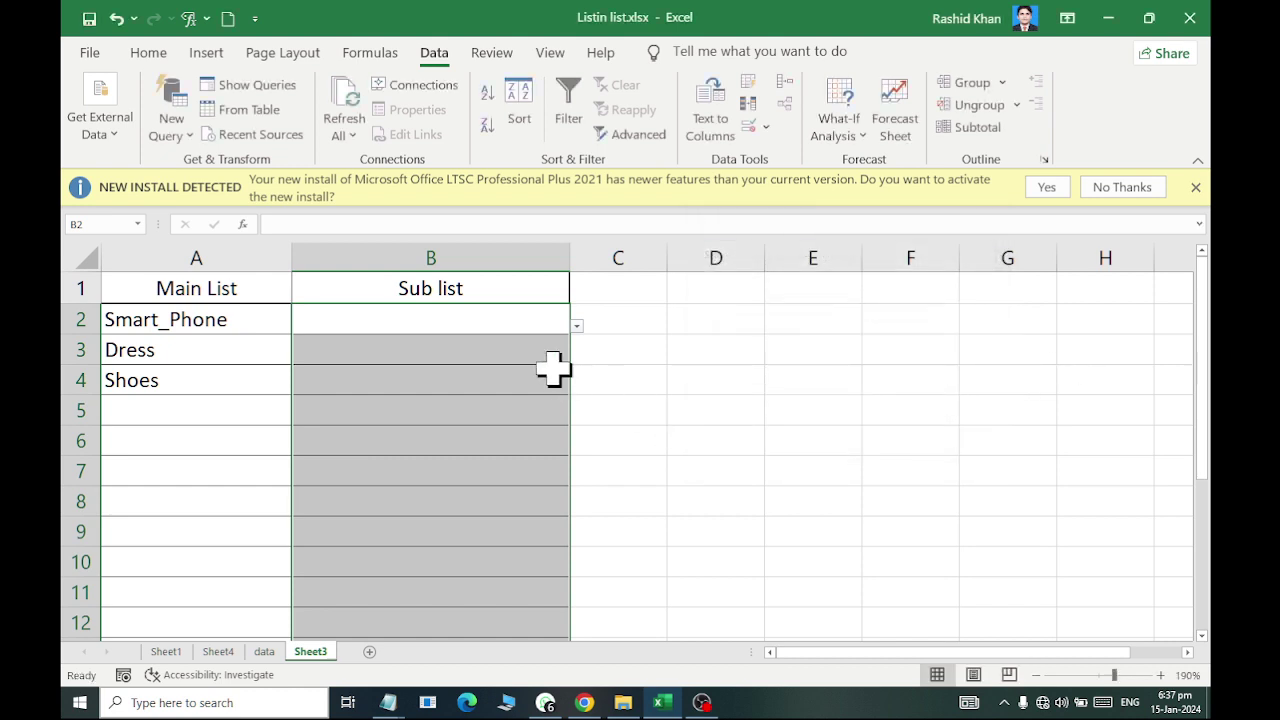
{"action": "left_click", "coordinate": [545, 318]}
- Pick Apple, Todler and Adidas from the Sub list dropdowns in B2:B4
{"action": "left_click", "coordinate": [577, 327]}
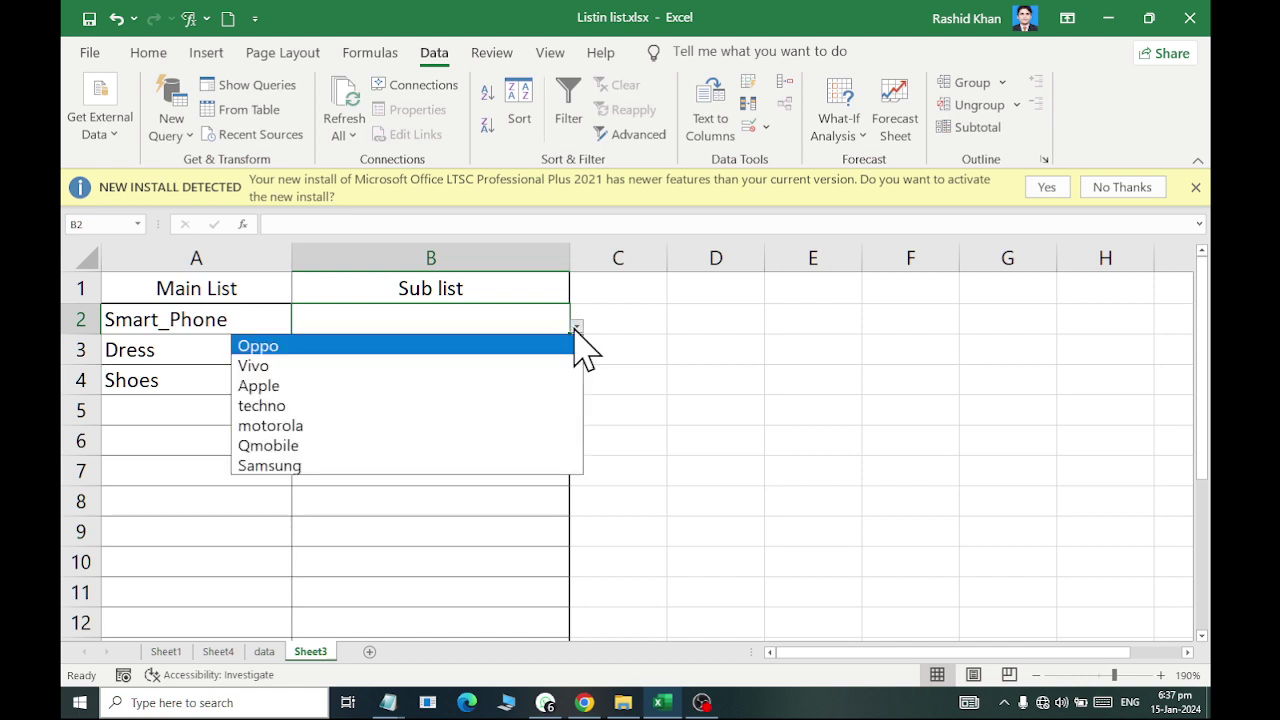
{"action": "left_click", "coordinate": [555, 385]}
{"action": "left_click", "coordinate": [548, 350]}
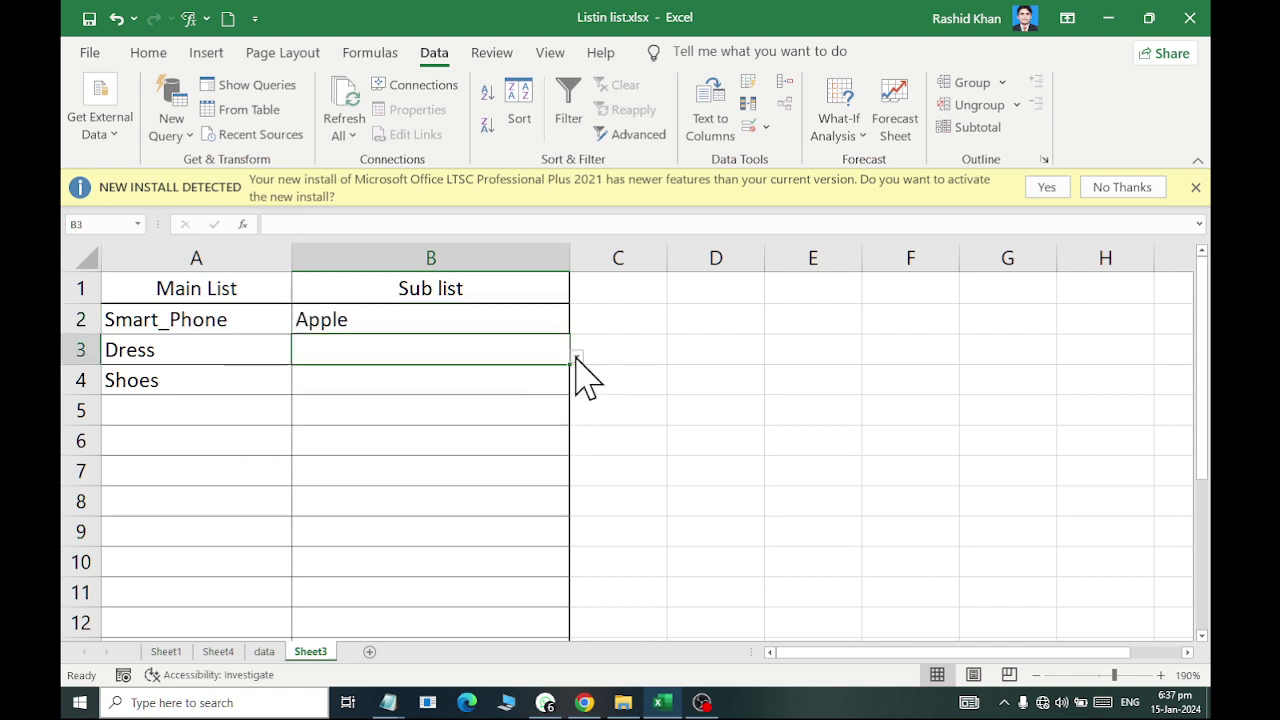
{"action": "left_click", "coordinate": [577, 357]}
{"action": "left_click", "coordinate": [578, 436]}
{"action": "left_click", "coordinate": [572, 394]}
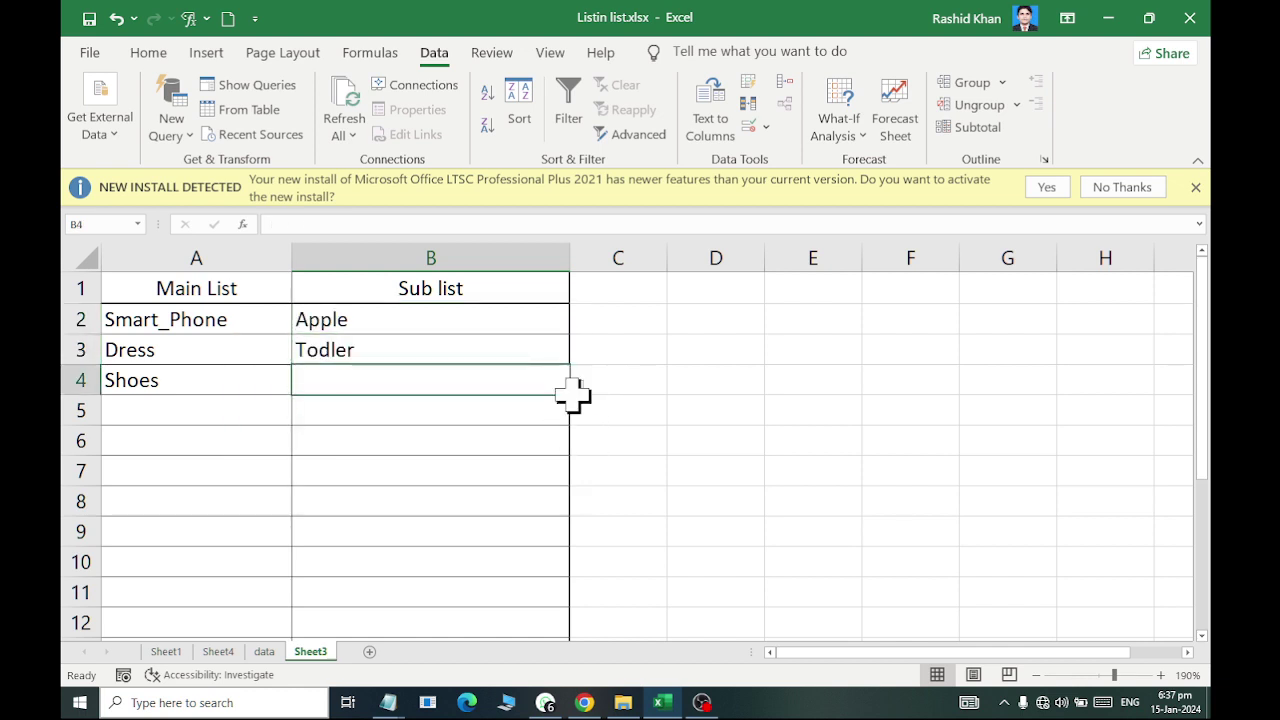
{"action": "left_click", "coordinate": [582, 410]}
{"action": "left_click", "coordinate": [558, 372]}
{"action": "left_click", "coordinate": [577, 386]}
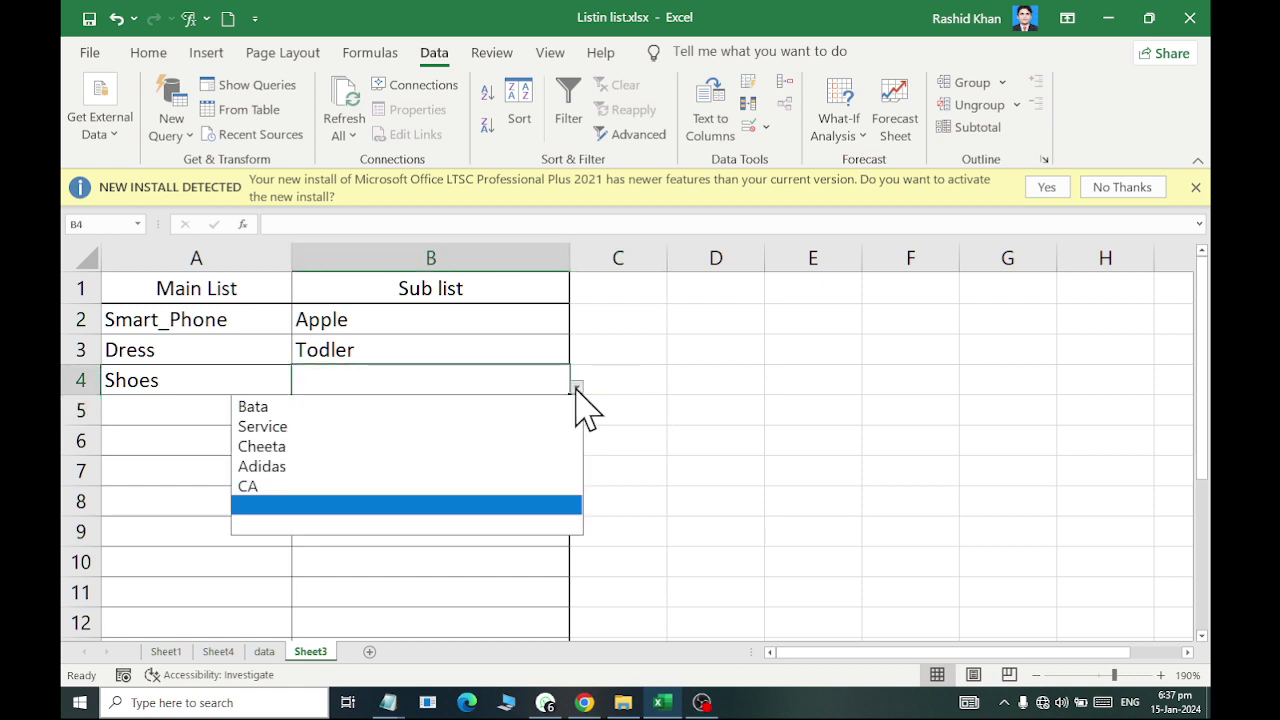
{"action": "left_click", "coordinate": [568, 466]}
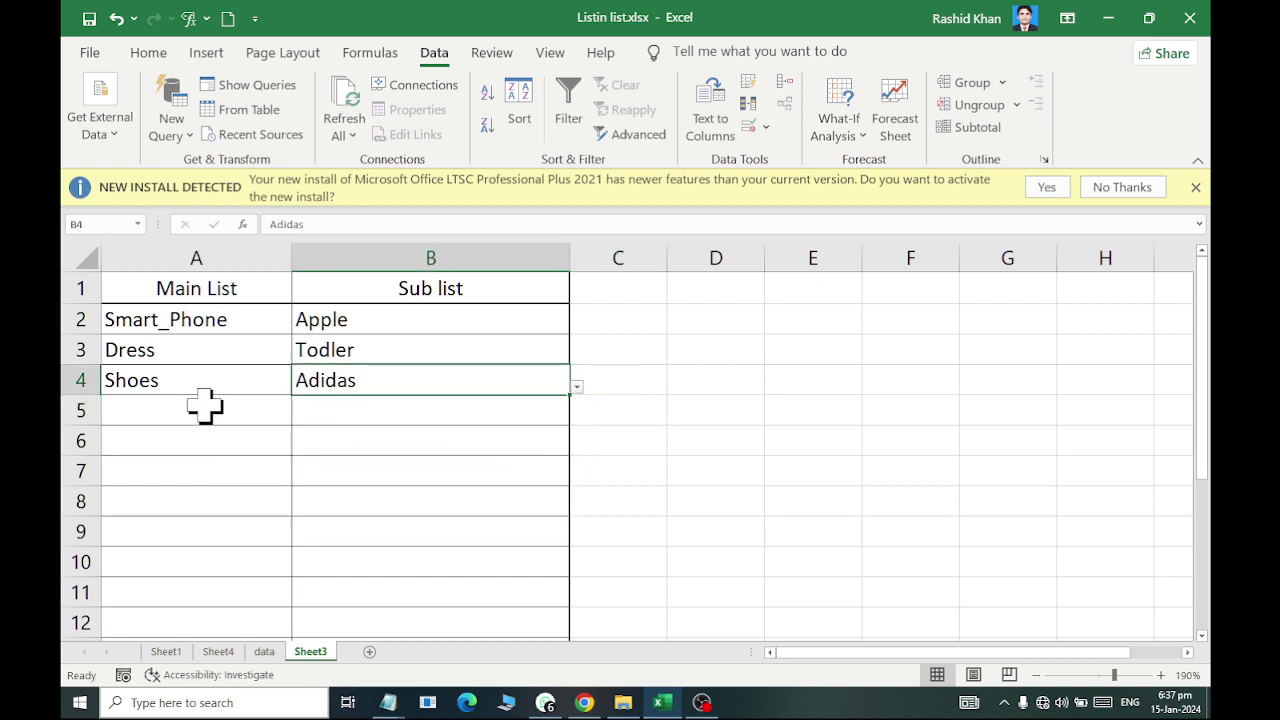
- Review the Computer, Dress, Shoes and Printers sub-items on the data sheet
{"action": "left_click", "coordinate": [264, 651]}
{"action": "mouse_move", "coordinate": [440, 370]}
{"action": "left_mouse_down"}
{"action": "mouse_move", "coordinate": [803, 370]}
{"action": "mouse_move", "coordinate": [1025, 398]}
{"action": "left_mouse_up"}
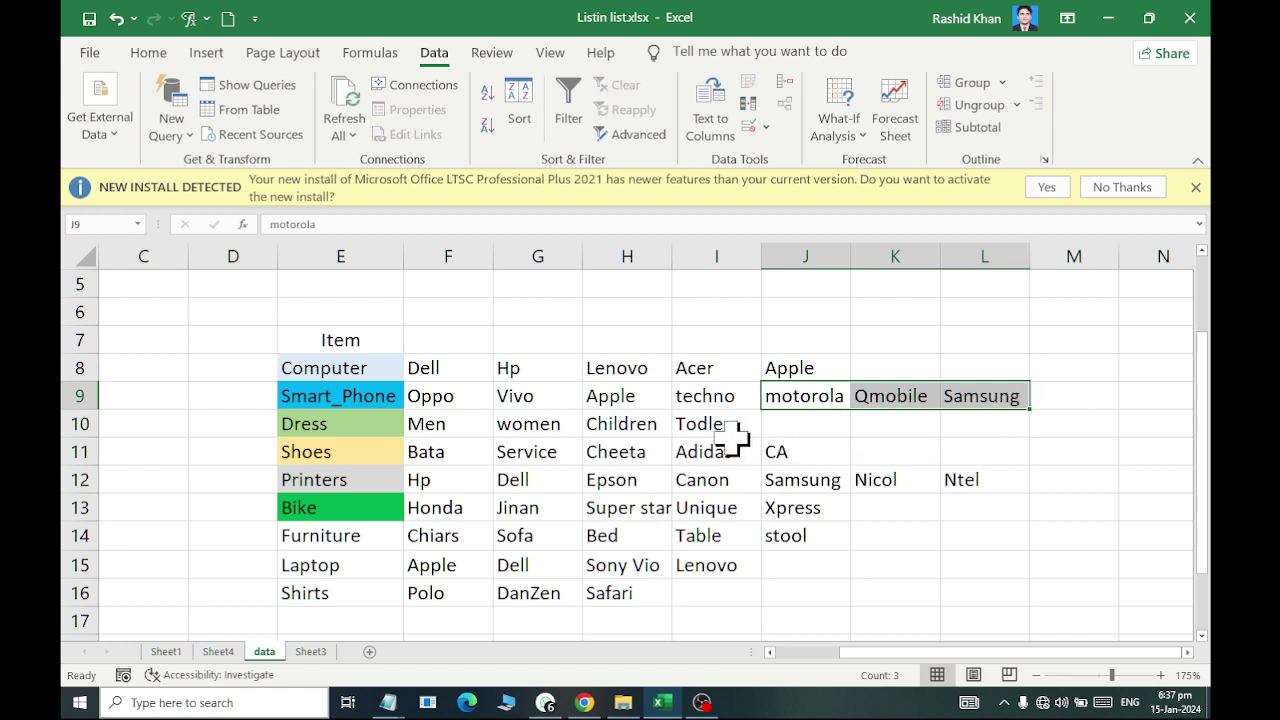
{"action": "left_click_drag", "start_coordinate": [745, 430], "coordinate": [662, 445]}
{"action": "left_click", "coordinate": [820, 458]}
{"action": "left_click_drag", "start_coordinate": [822, 480], "coordinate": [973, 483]}
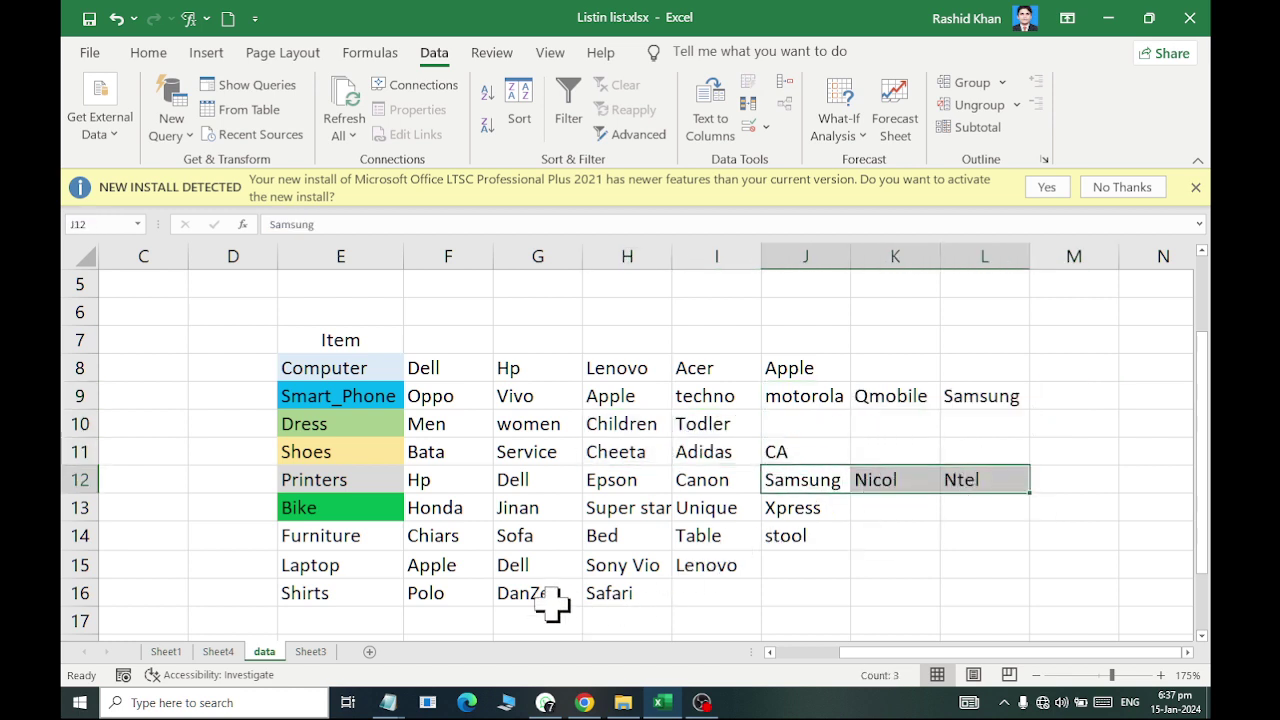
- Back on Sheet3, recheck the B2 and B3 dropdowns, leaving Apple and Todler unchanged
{"action": "left_click", "coordinate": [316, 650]}
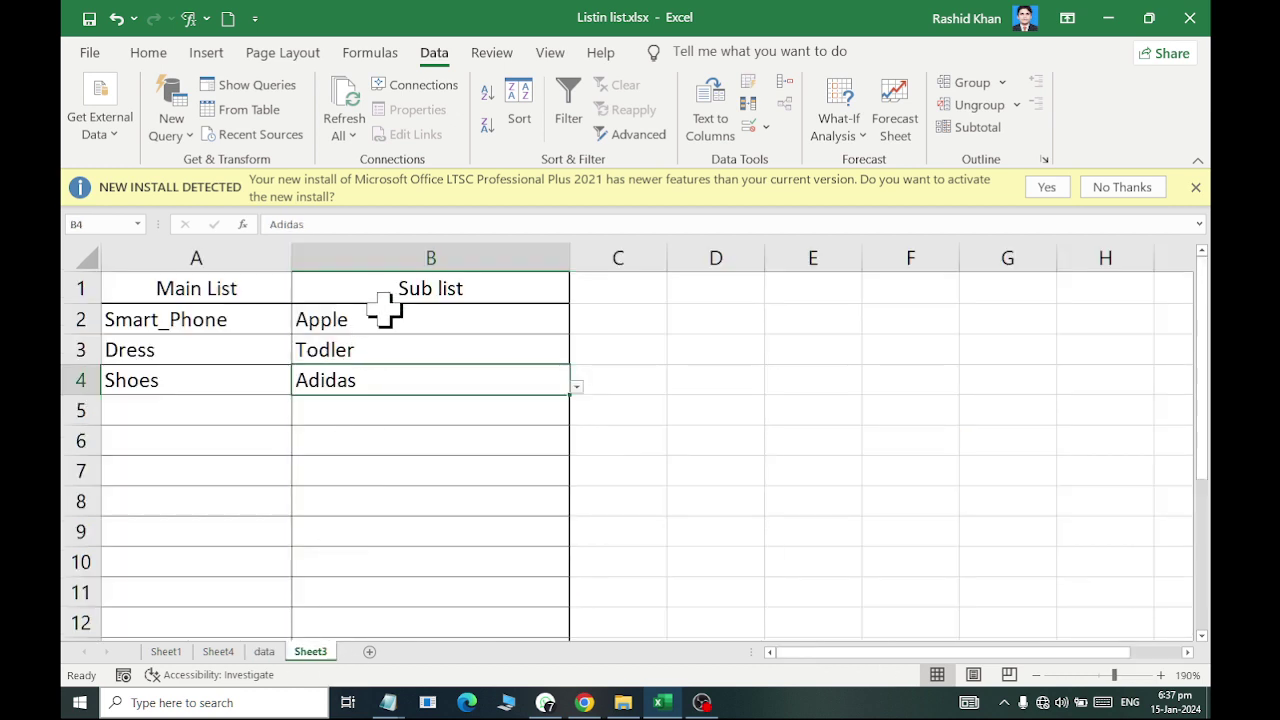
{"action": "left_click", "coordinate": [425, 320]}
{"action": "left_click", "coordinate": [578, 327]}
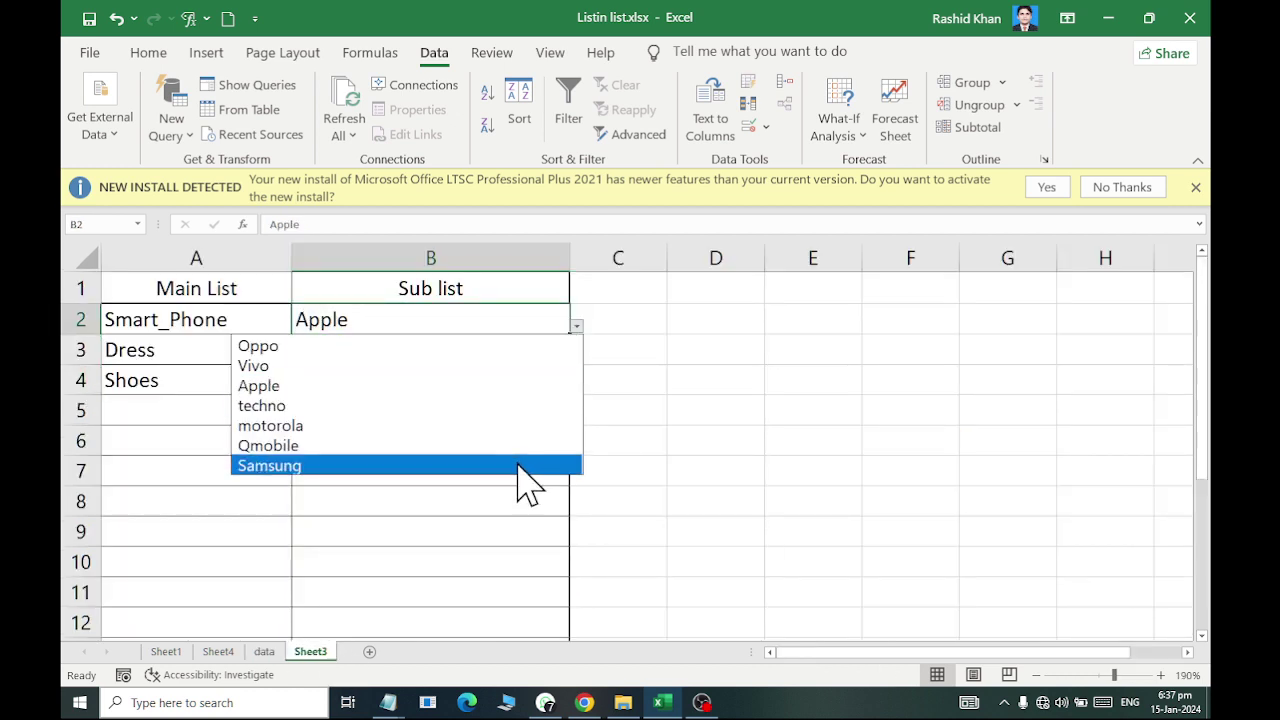
{"action": "key", "text": "Escape"}
{"action": "left_click", "coordinate": [543, 352]}
{"action": "left_click", "coordinate": [577, 356]}
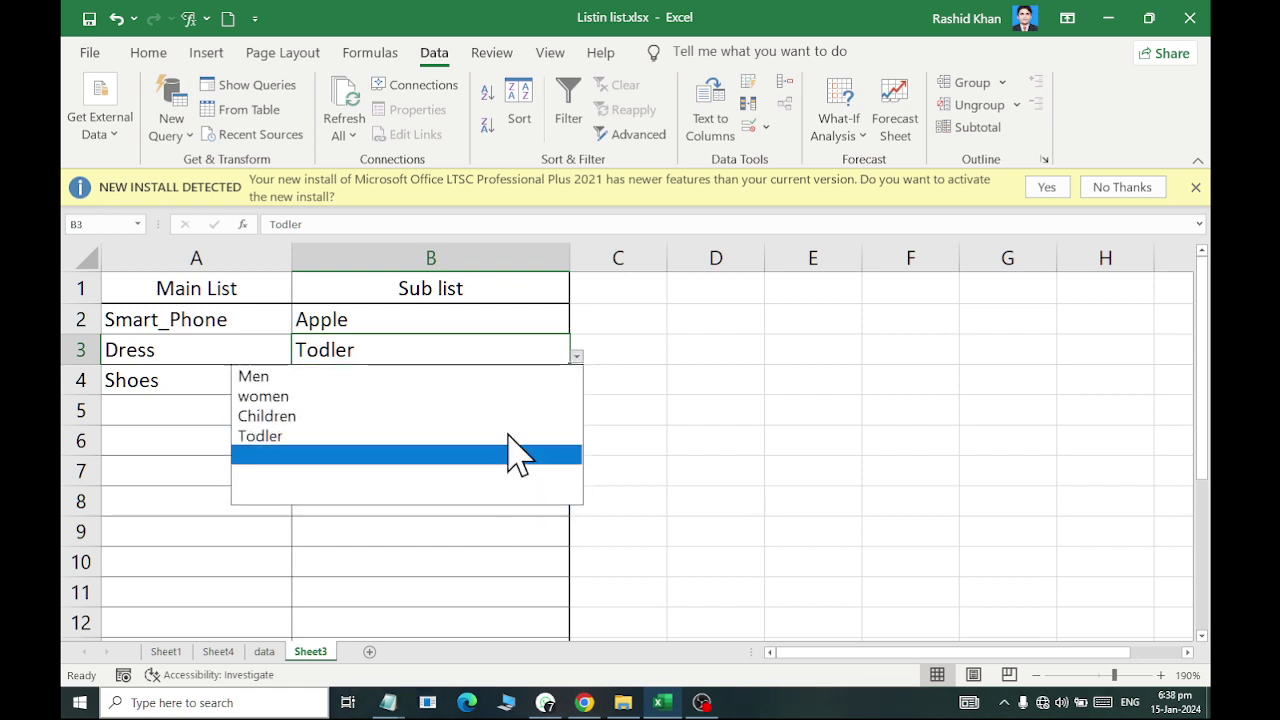
{"action": "key", "text": "Escape"}
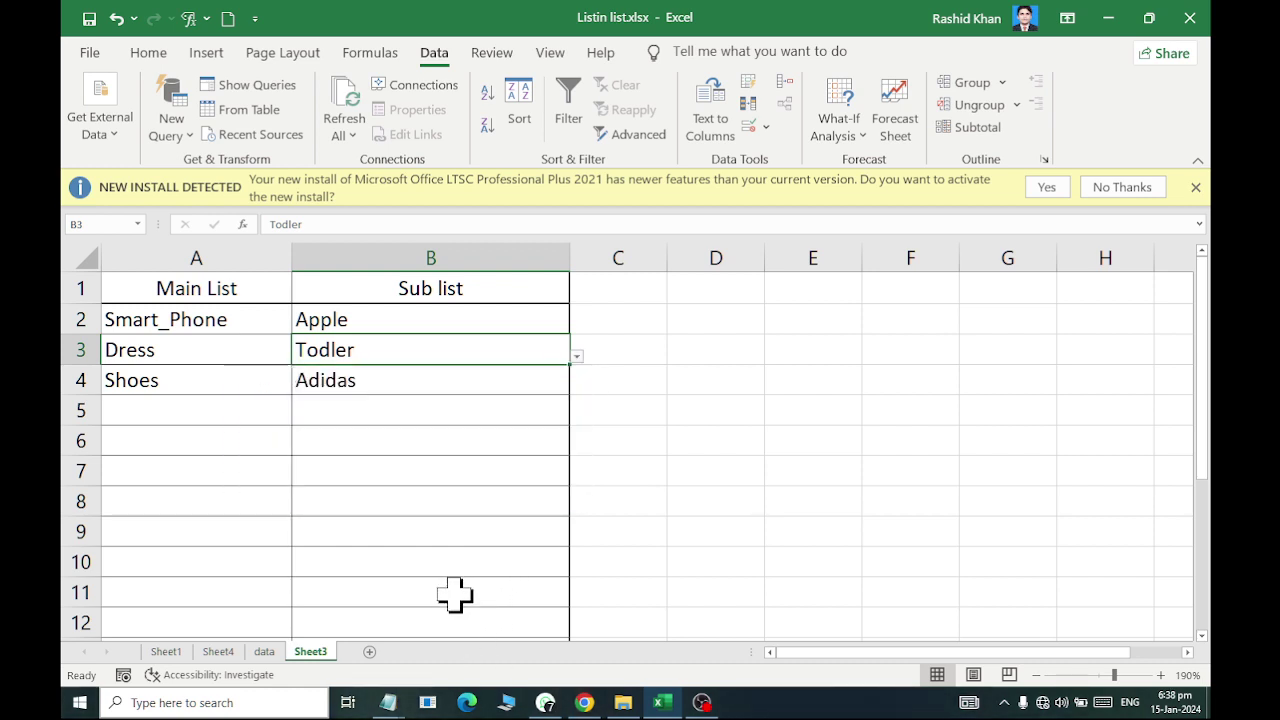
- On the data sheet, delete the empty cells I16:L16, shifting cells left
{"action": "left_click", "coordinate": [264, 651]}
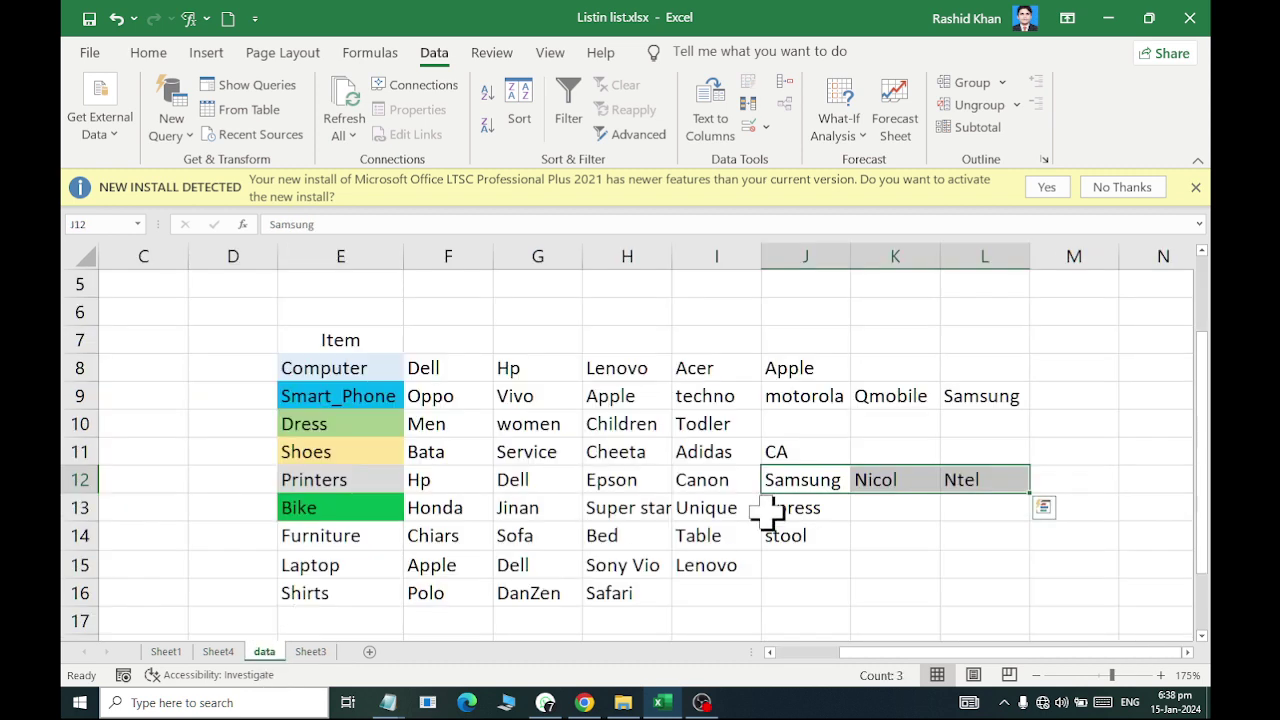
{"action": "left_click_drag", "start_coordinate": [420, 368], "coordinate": [985, 603]}
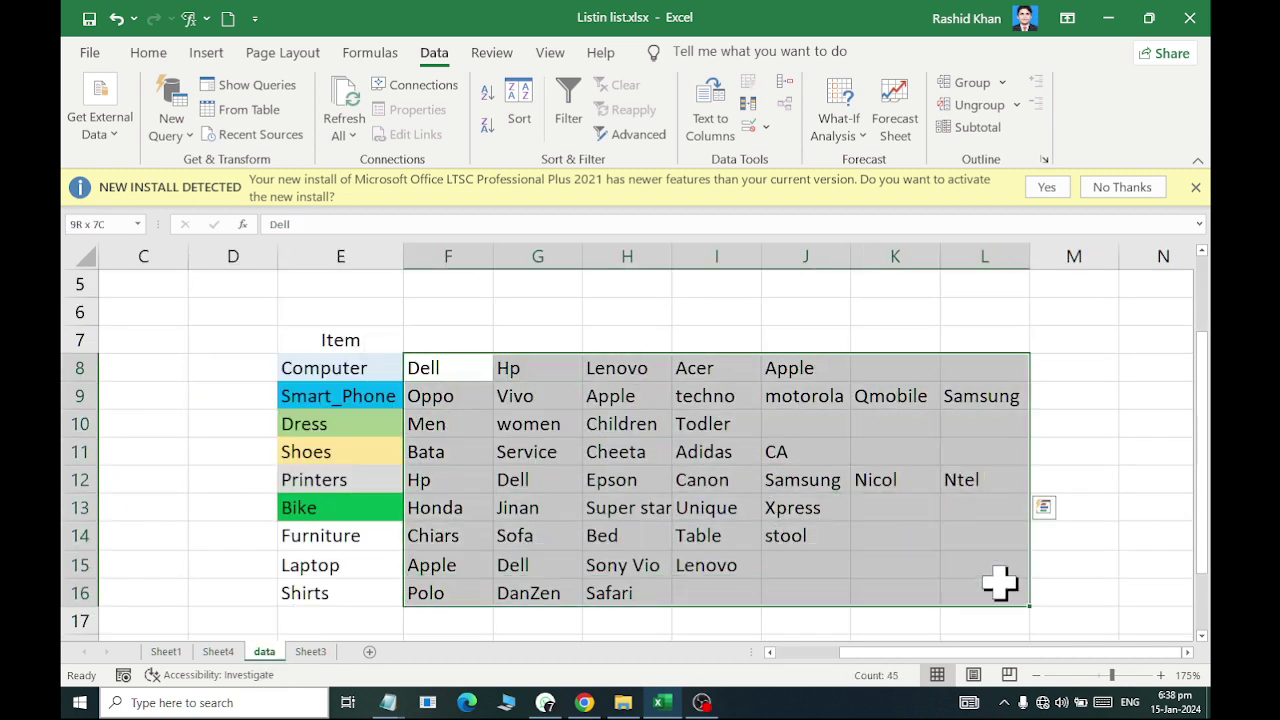
{"action": "left_click_drag", "start_coordinate": [705, 593], "coordinate": [1000, 592]}
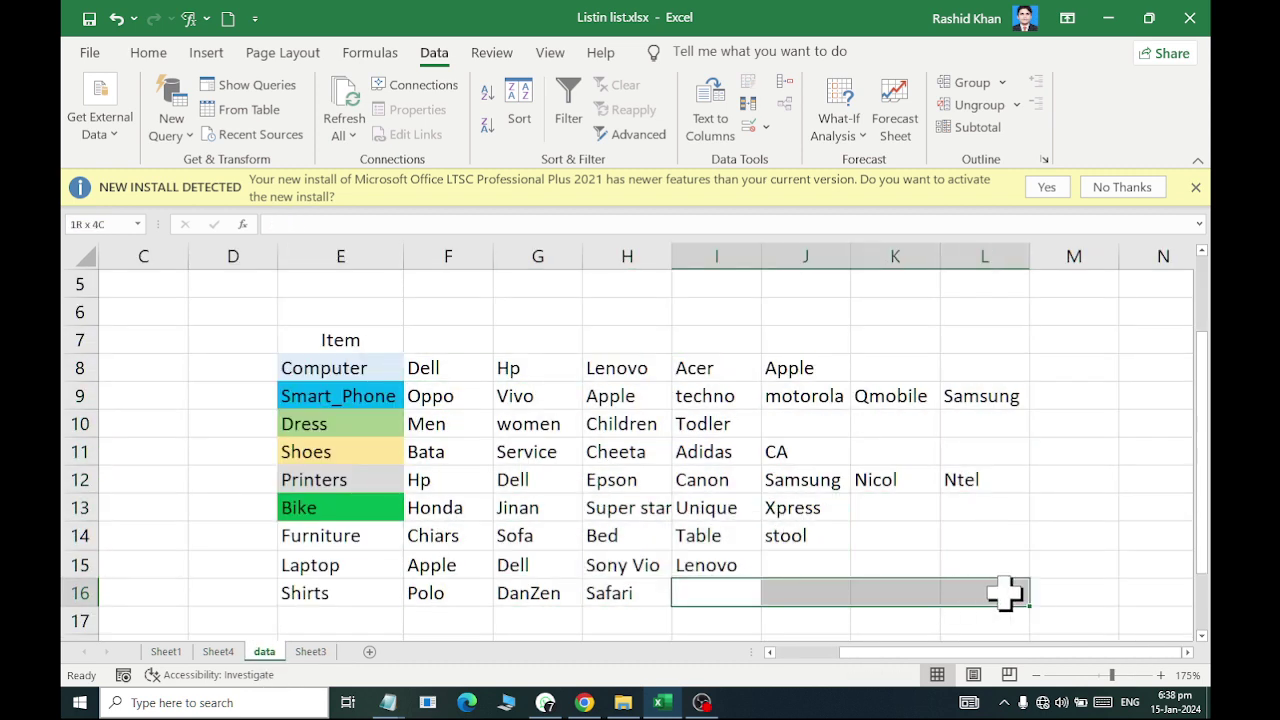
{"action": "right_click", "coordinate": [1000, 592]}
{"action": "left_click", "coordinate": [944, 300]}
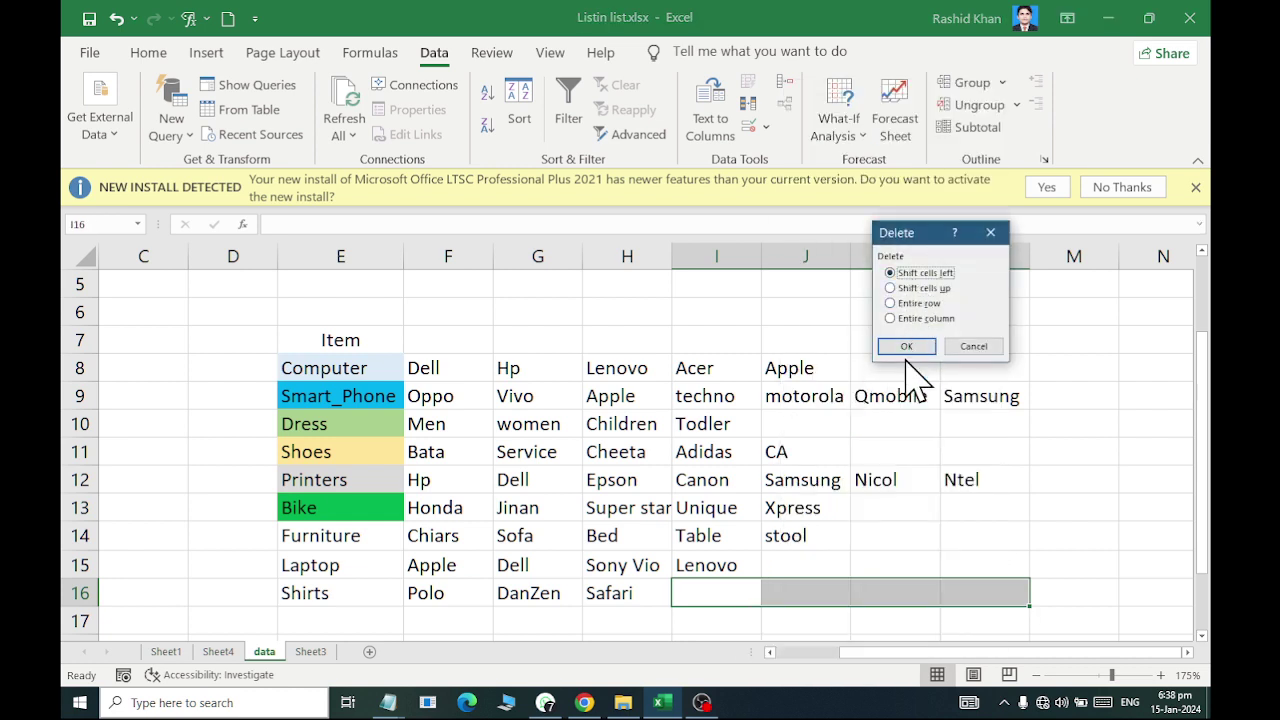
{"action": "left_click", "coordinate": [906, 346]}
- Delete the empty cells J15:L15 and K14:L14, shifting cells left
{"action": "left_click_drag", "start_coordinate": [829, 565], "coordinate": [975, 566]}
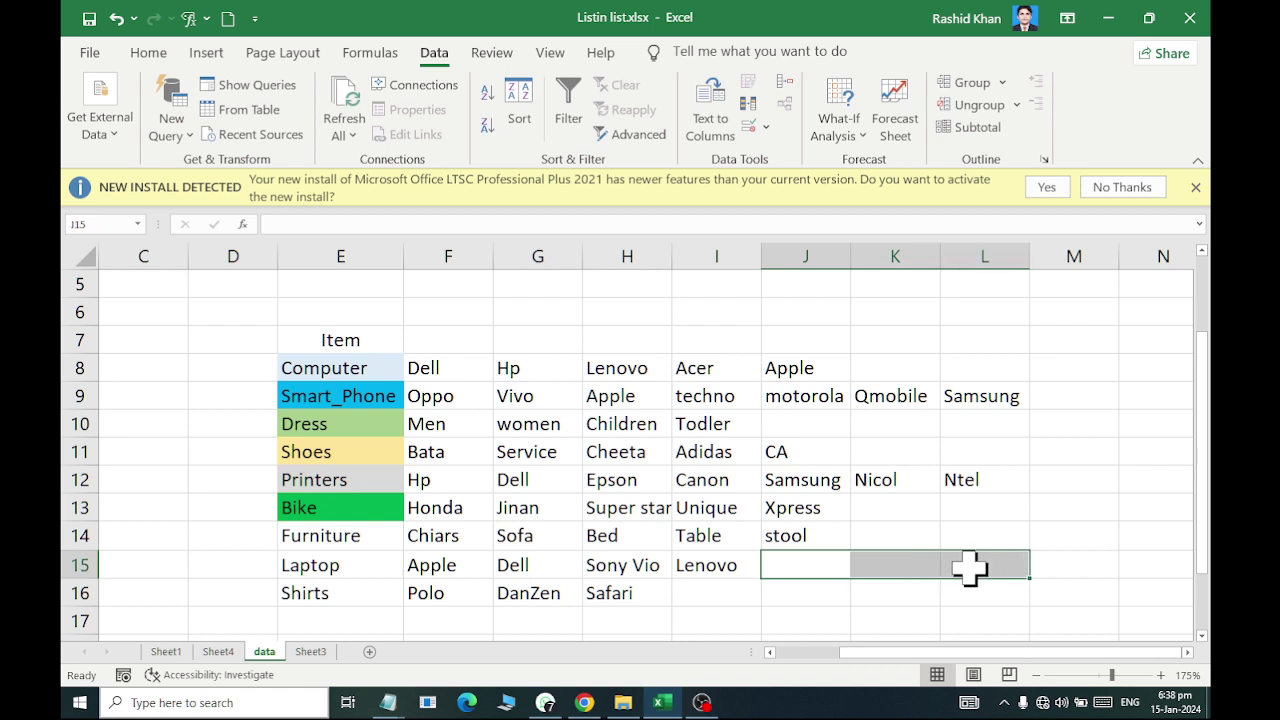
{"action": "right_click", "coordinate": [975, 566]}
{"action": "left_click", "coordinate": [1018, 265]}
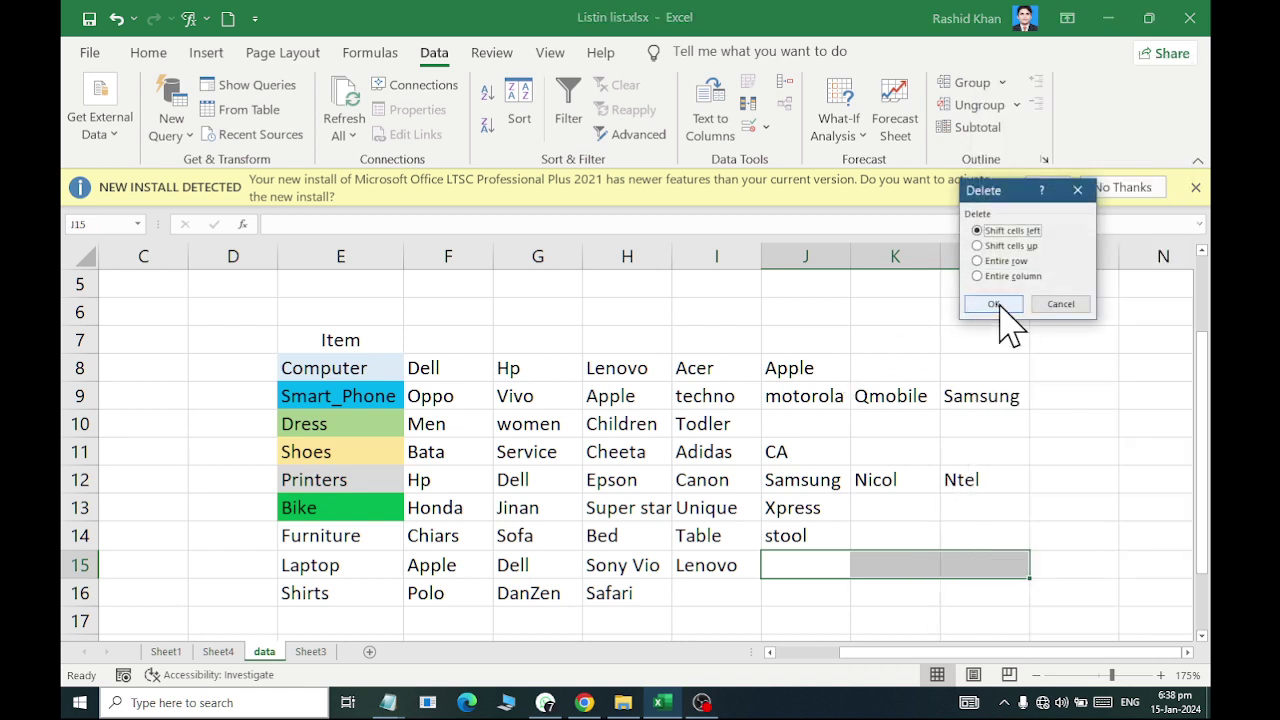
{"action": "left_click", "coordinate": [990, 301]}
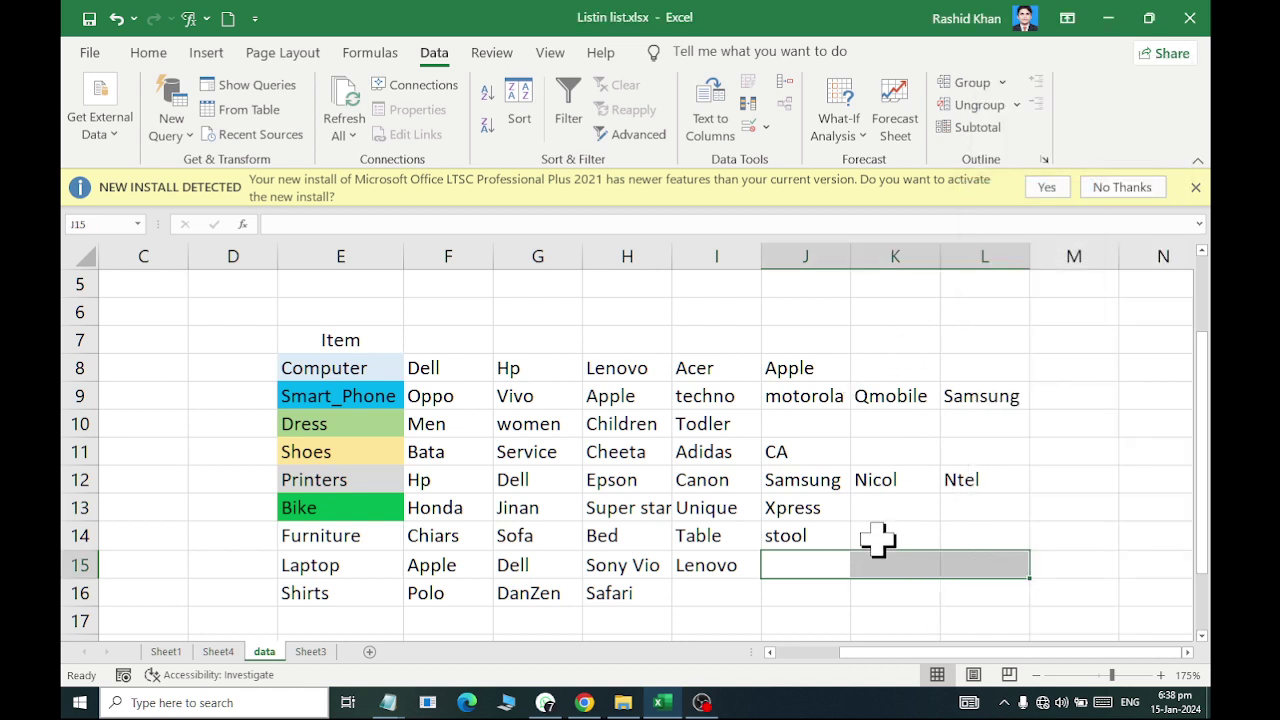
{"action": "left_click_drag", "start_coordinate": [877, 537], "coordinate": [991, 537]}
{"action": "right_click", "coordinate": [991, 537]}
{"action": "left_click", "coordinate": [930, 258]}
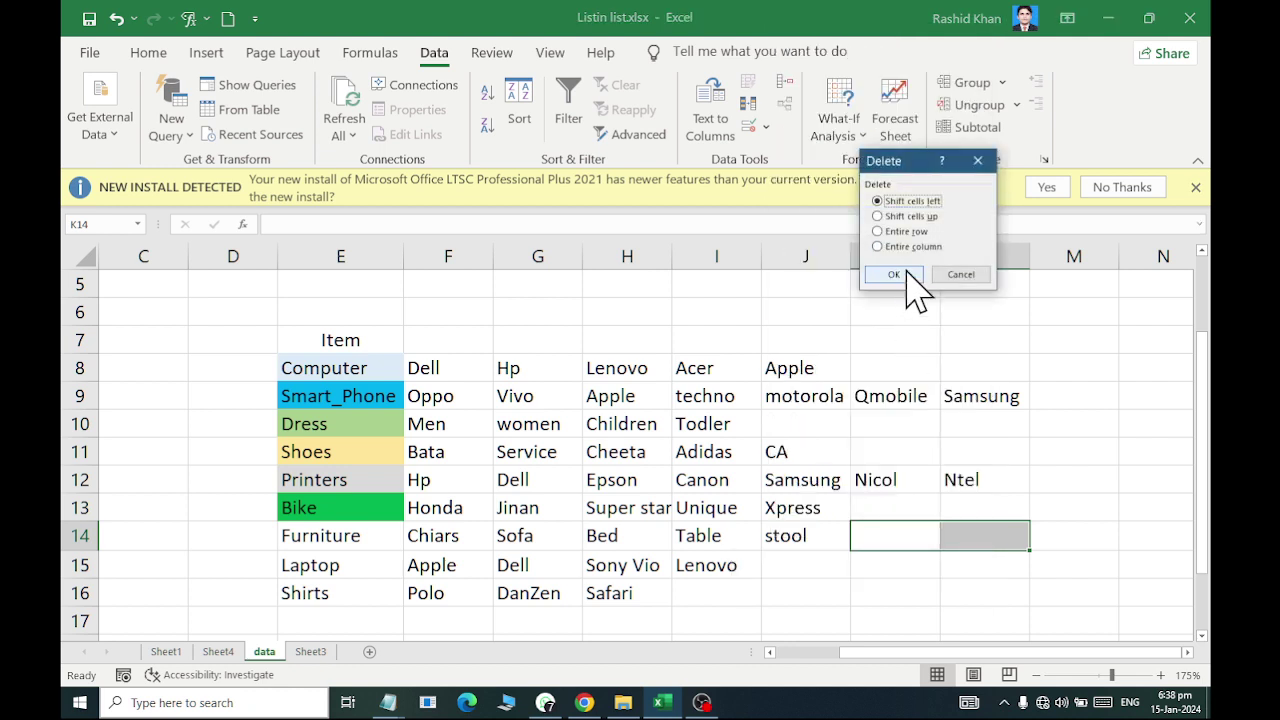
{"action": "left_click", "coordinate": [889, 275]}
- Delete the empty cells K13:L13 and K11:L11, shifting cells left
{"action": "left_click_drag", "start_coordinate": [880, 508], "coordinate": [977, 506]}
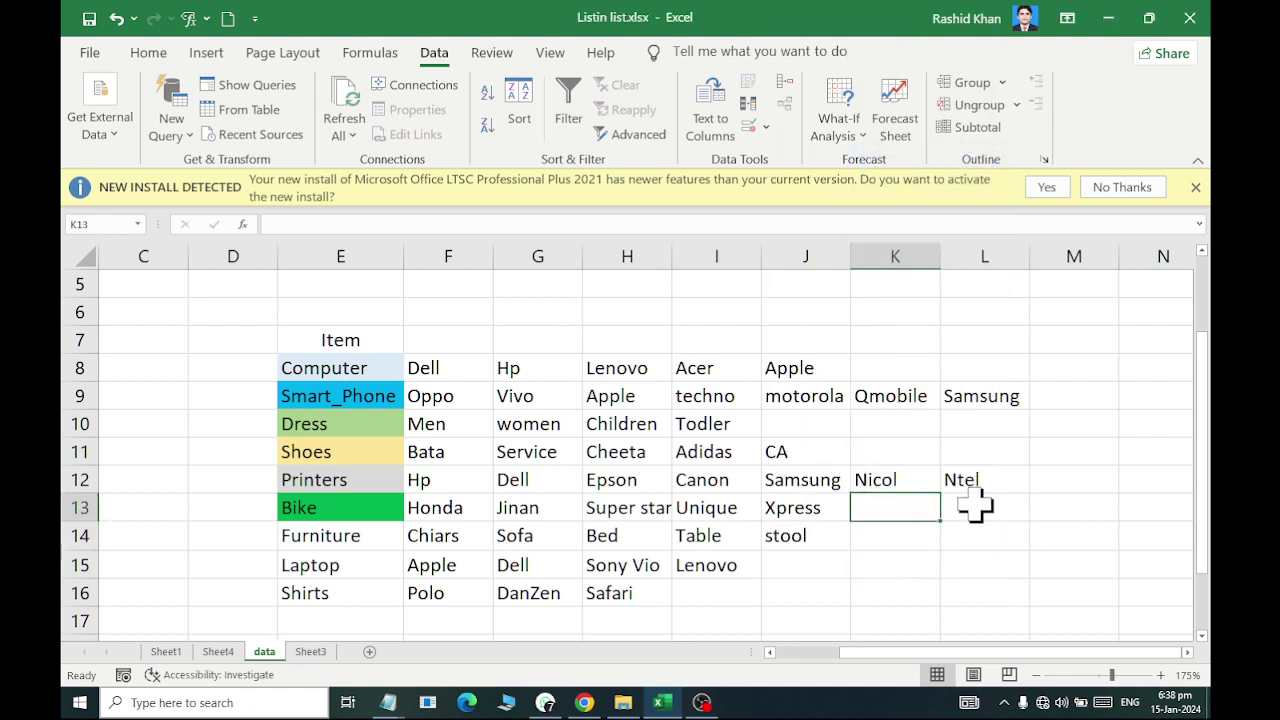
{"action": "right_click", "coordinate": [995, 500]}
{"action": "left_click", "coordinate": [929, 395]}
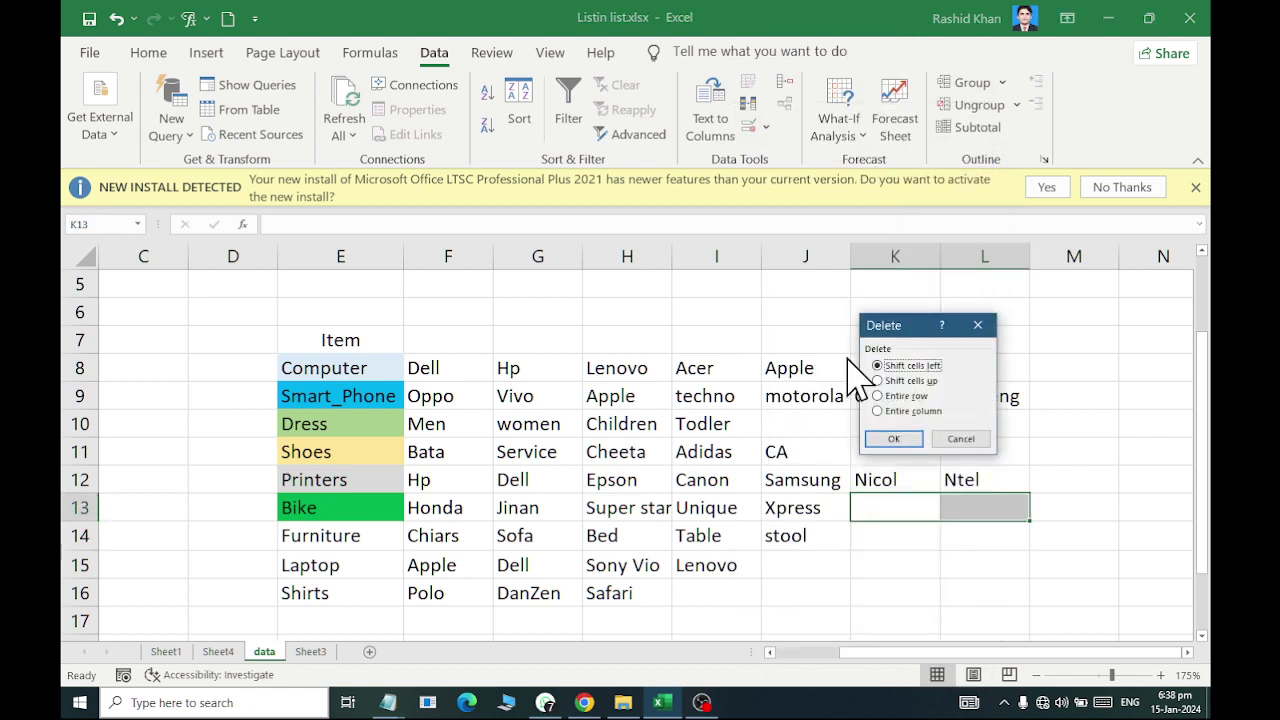
{"action": "left_click", "coordinate": [895, 440]}
{"action": "left_click_drag", "start_coordinate": [891, 450], "coordinate": [970, 455]}
{"action": "right_click", "coordinate": [970, 455]}
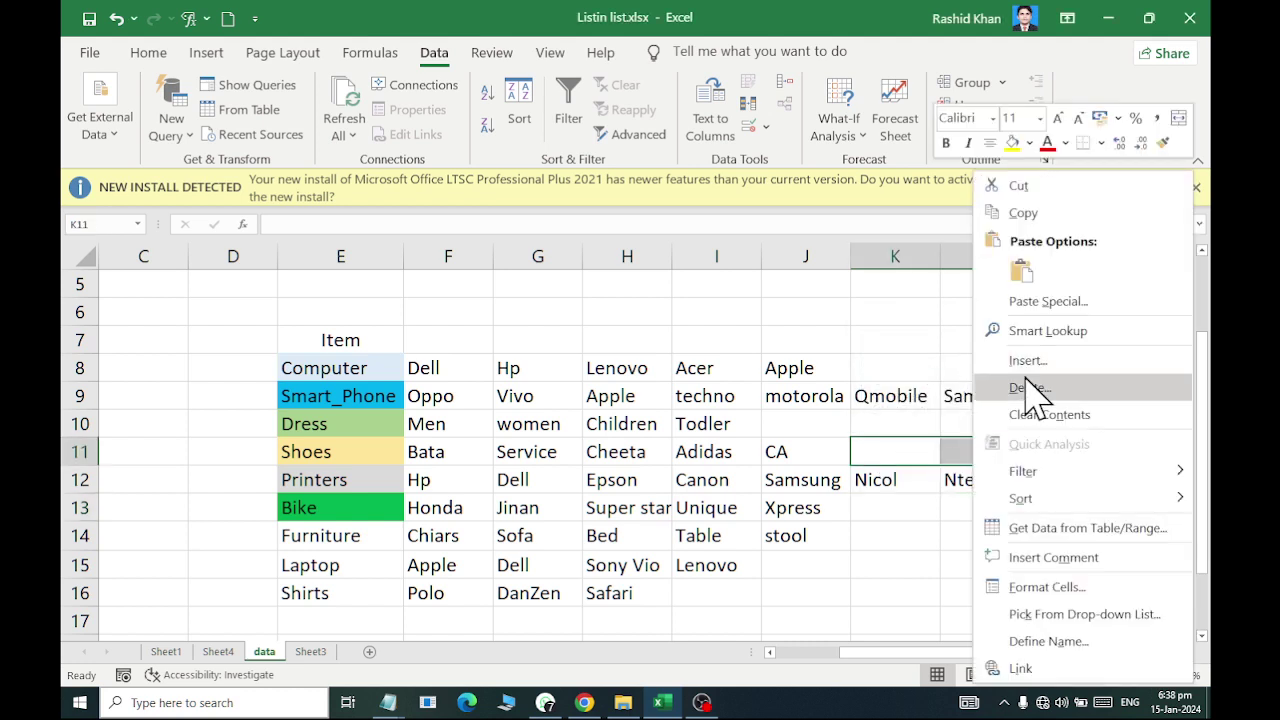
{"action": "left_click", "coordinate": [1000, 411]}
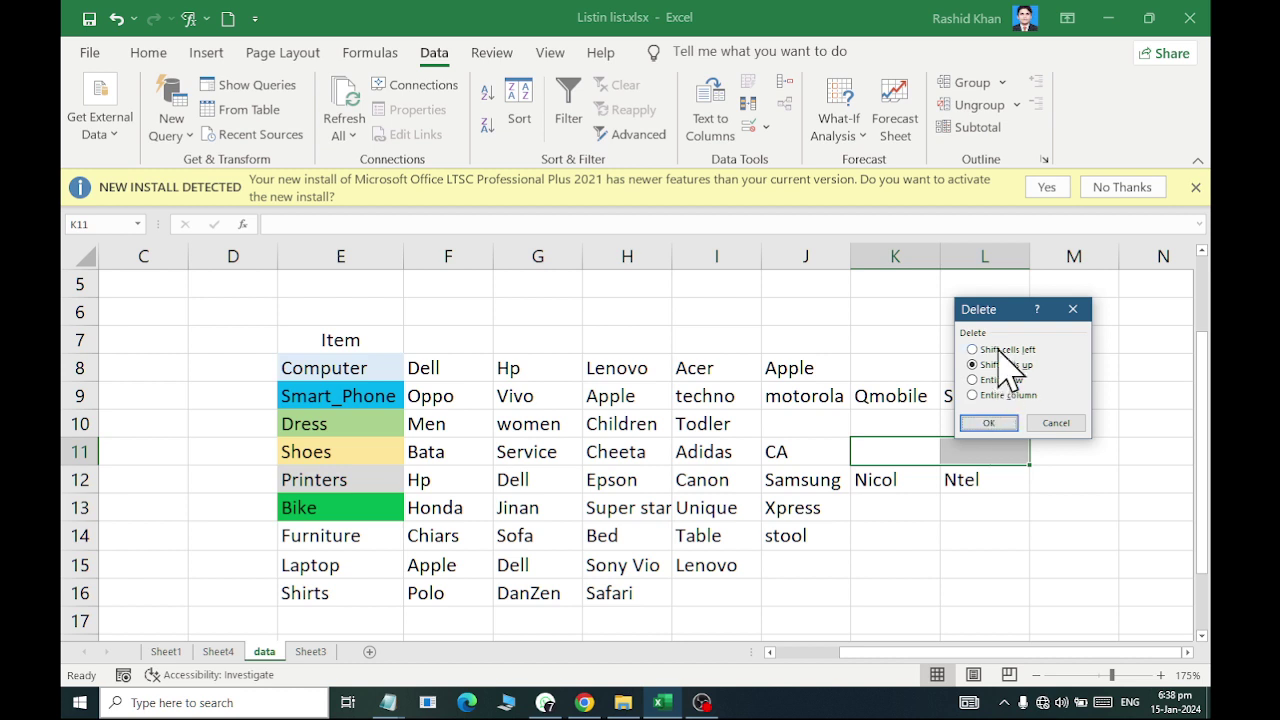
{"action": "left_click", "coordinate": [972, 349]}
{"action": "left_click", "coordinate": [988, 423]}
- Delete the empty cells J10:L10 and K8:L8, shifting cells left
{"action": "left_click", "coordinate": [805, 424]}
{"action": "left_click_drag", "start_coordinate": [896, 426], "coordinate": [986, 420]}
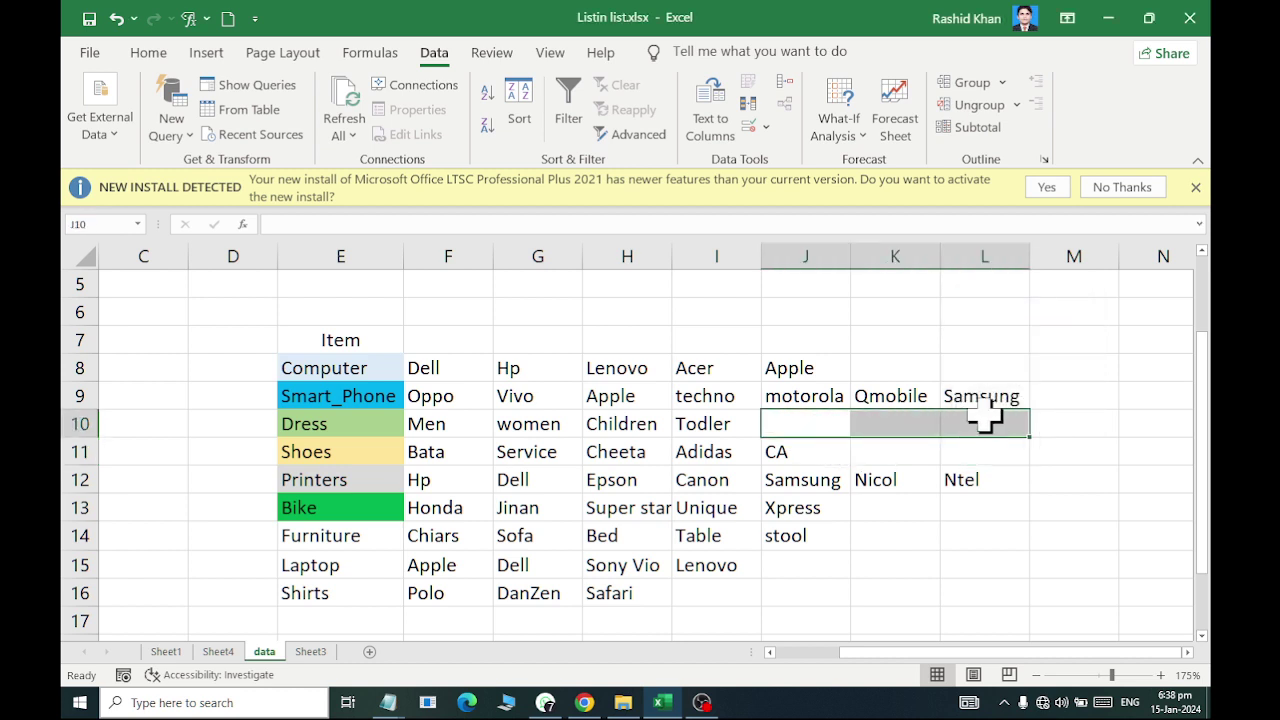
{"action": "right_click", "coordinate": [986, 420]}
{"action": "left_click", "coordinate": [940, 386]}
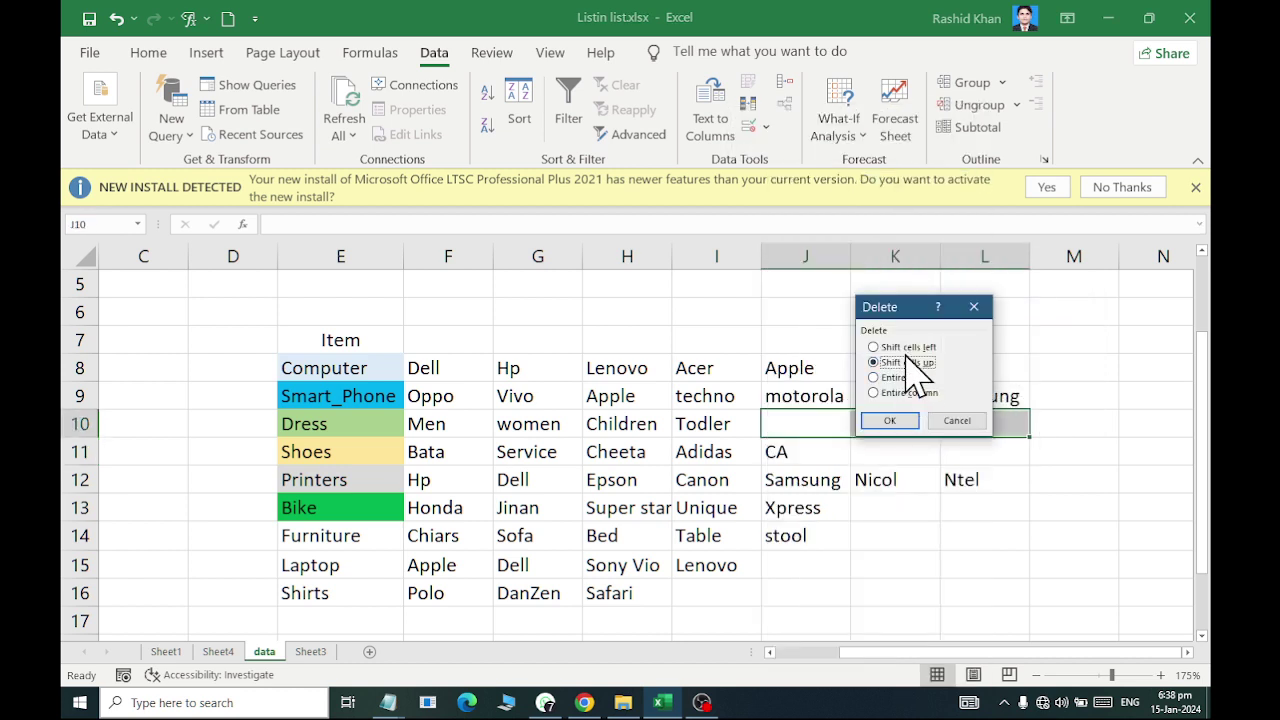
{"action": "left_click", "coordinate": [873, 347]}
{"action": "left_click", "coordinate": [889, 420]}
{"action": "left_click_drag", "start_coordinate": [895, 368], "coordinate": [957, 370]}
{"action": "right_click", "coordinate": [975, 378]}
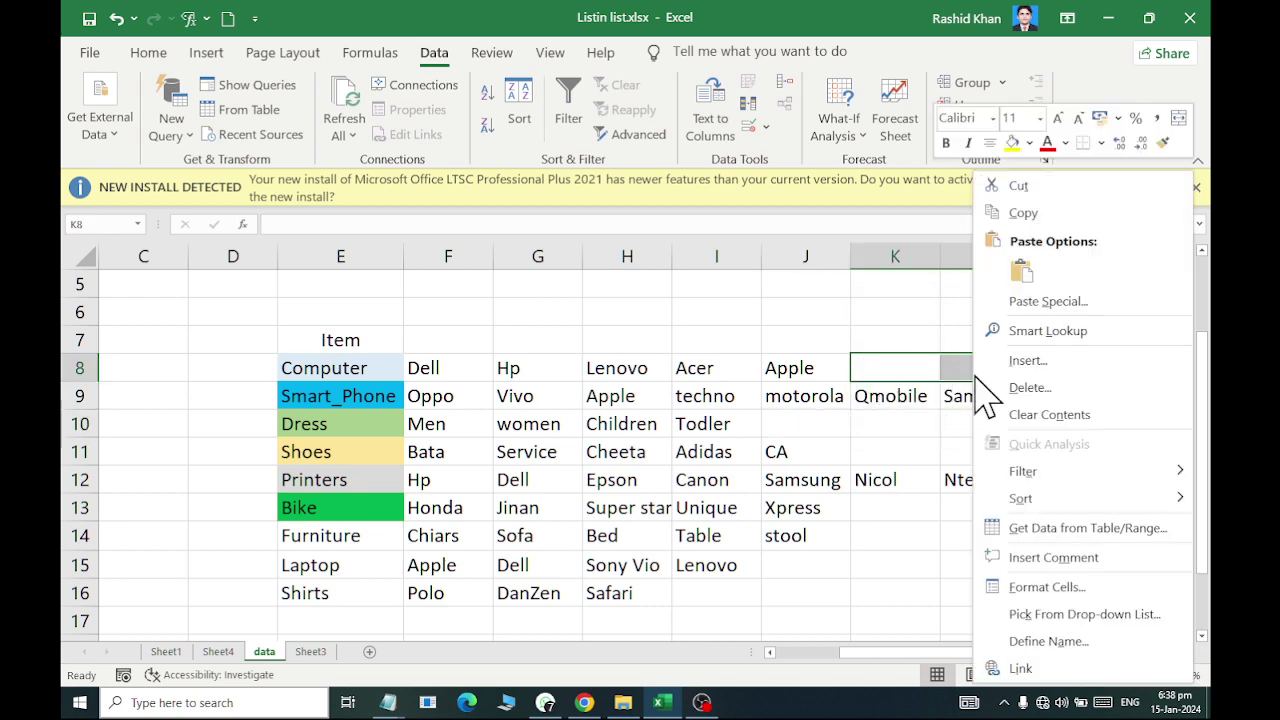
{"action": "left_click", "coordinate": [985, 388]}
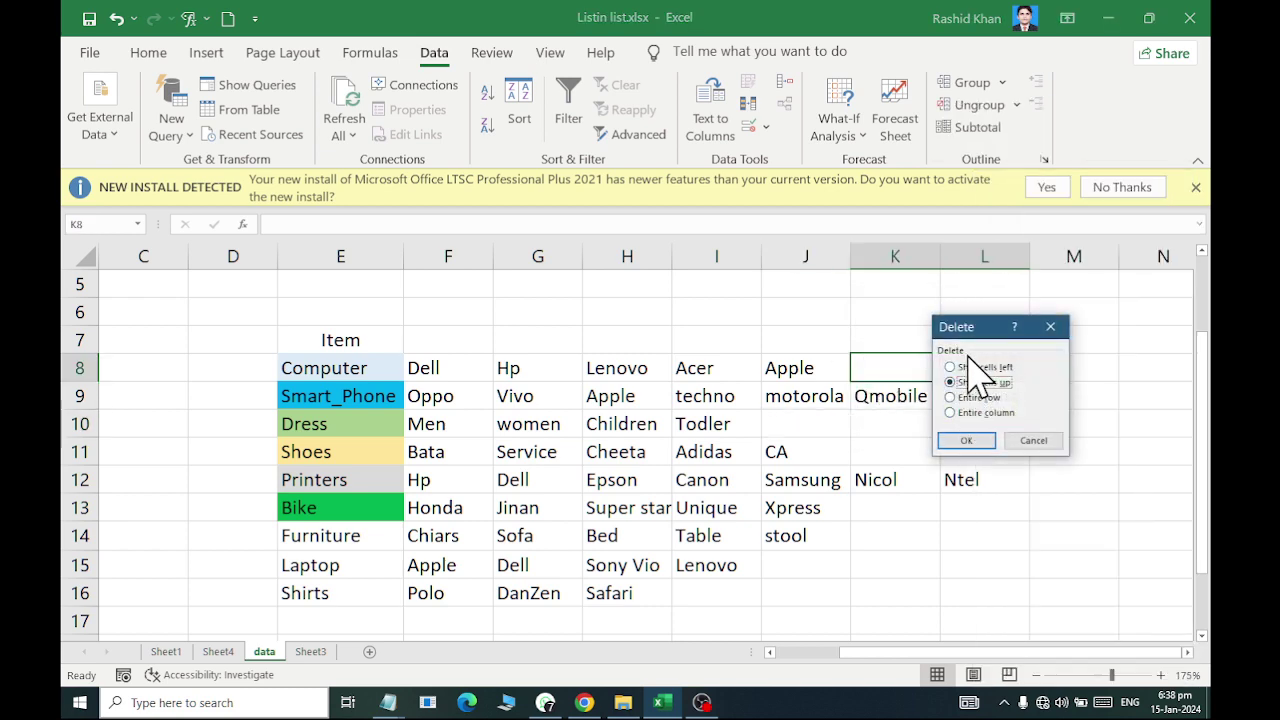
{"action": "left_click", "coordinate": [968, 370]}
{"action": "left_click", "coordinate": [966, 440]}
{"action": "left_click", "coordinate": [335, 622]}
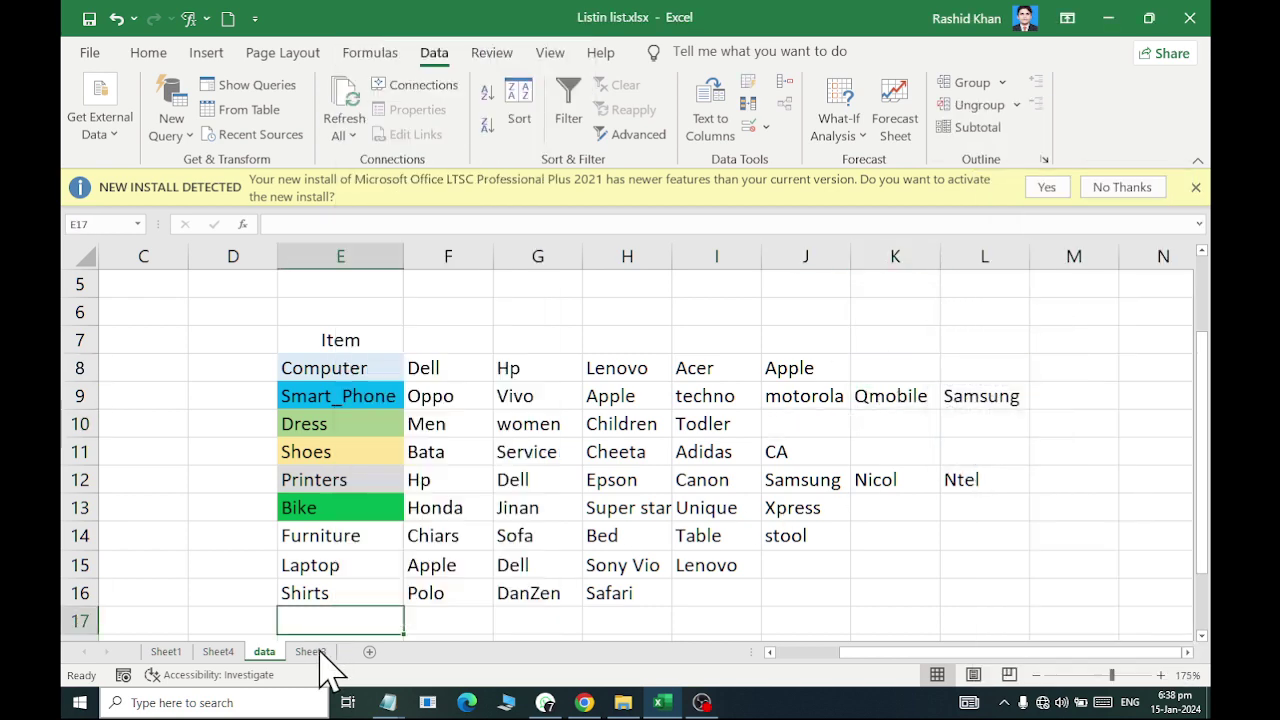
{"action": "left_click", "coordinate": [310, 653]}
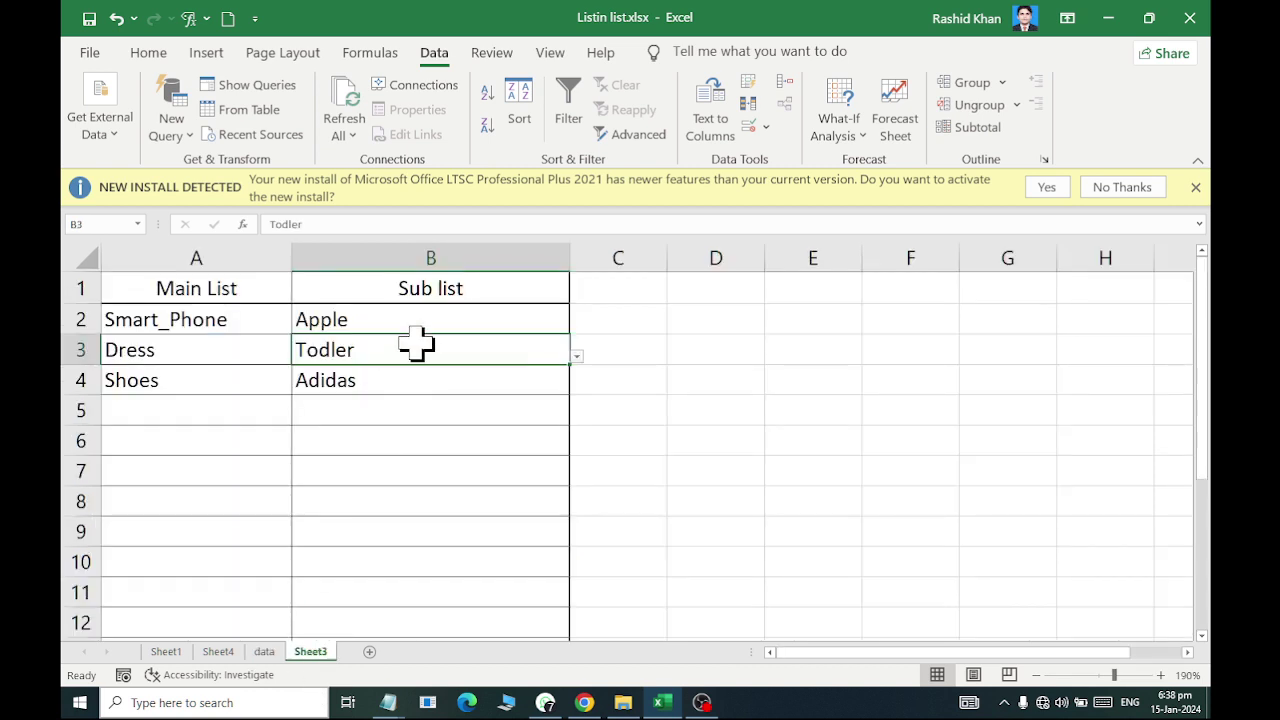
{"action": "left_click", "coordinate": [530, 327]}
{"action": "left_click", "coordinate": [577, 327]}
{"action": "key", "text": "Escape"}
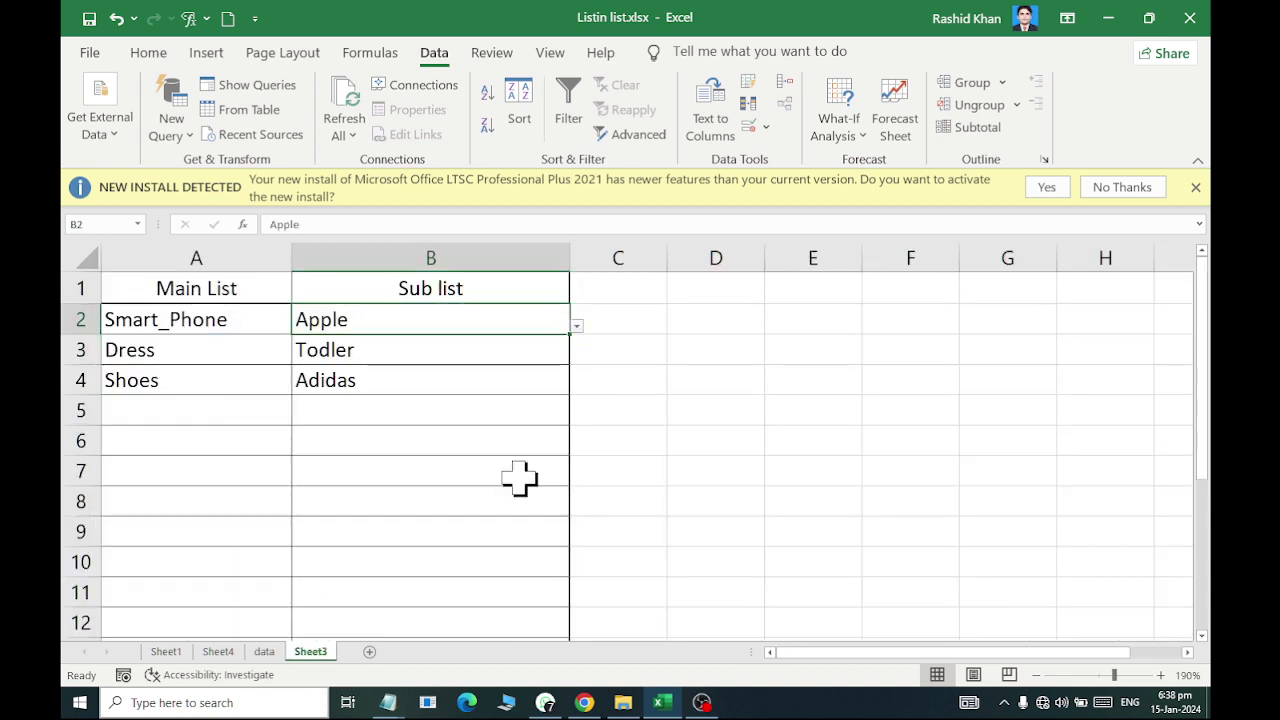
{"action": "left_click", "coordinate": [537, 351]}
{"action": "left_click", "coordinate": [577, 357]}
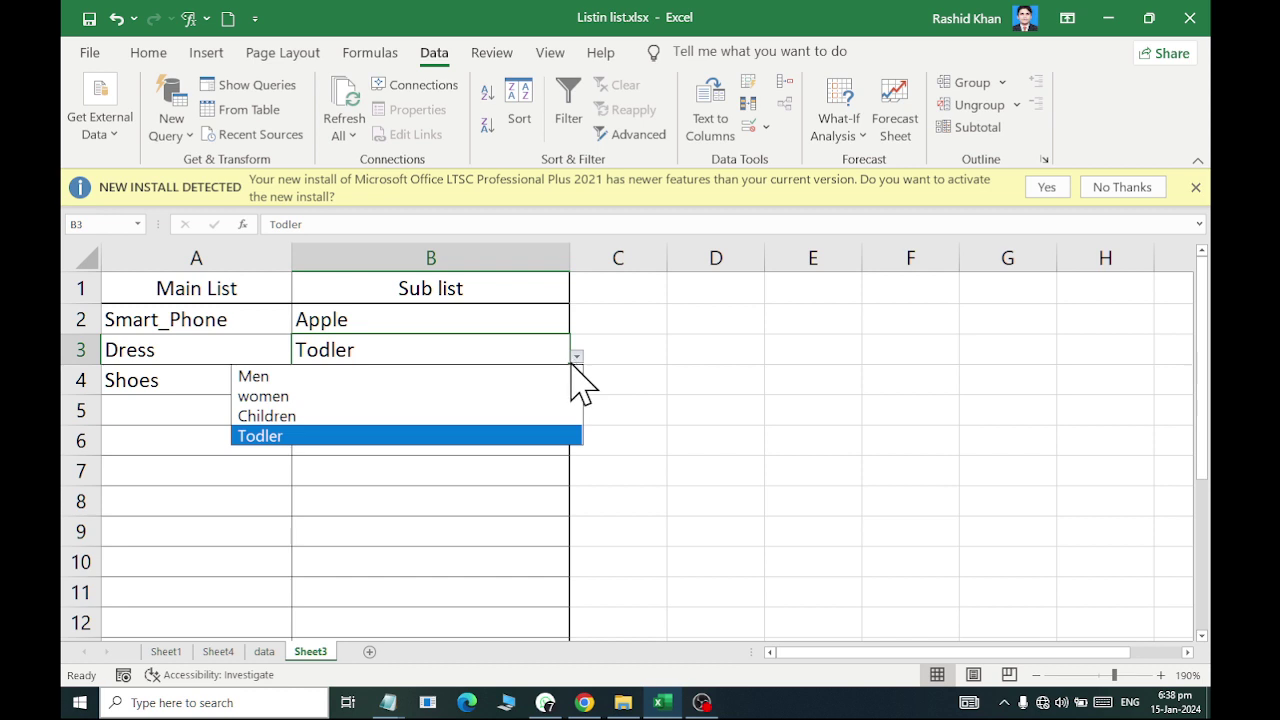
{"action": "left_click", "coordinate": [508, 482]}
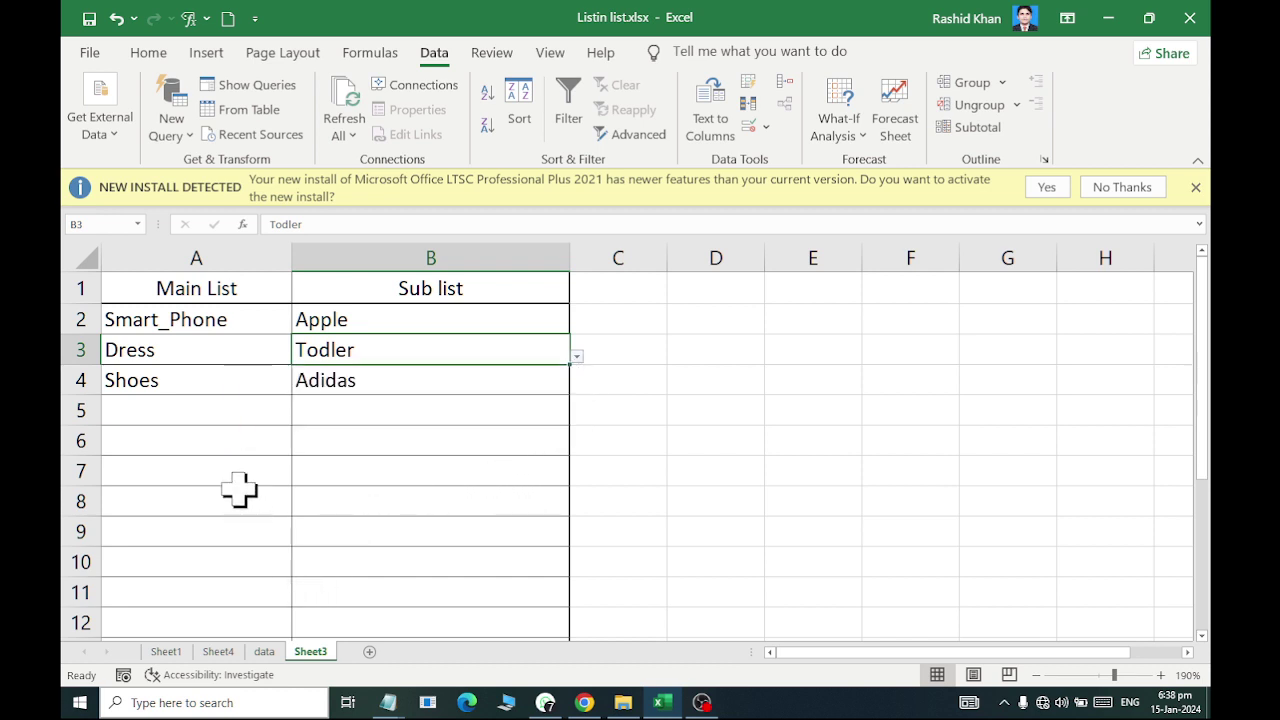
{"action": "left_click", "coordinate": [269, 411]}
{"action": "left_click", "coordinate": [298, 416]}
{"action": "scroll", "coordinate": [314, 530], "scroll_direction": "down", "scroll_amount": 1}
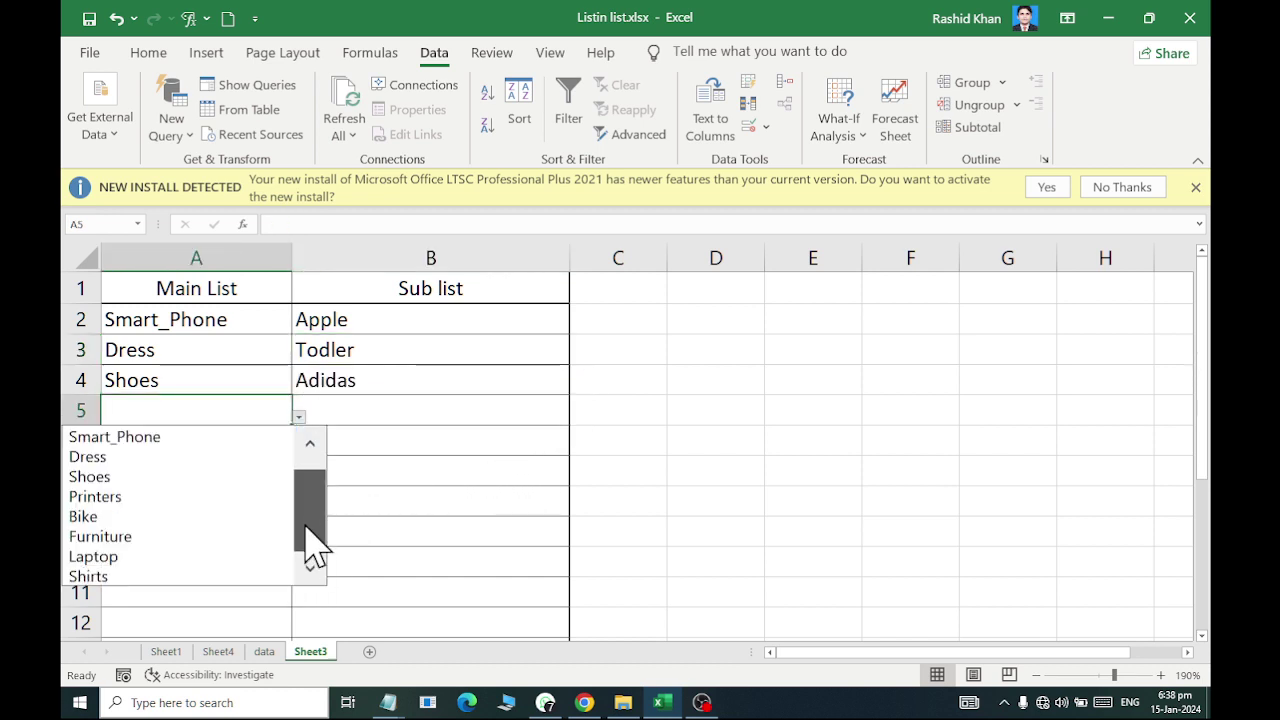
{"action": "left_click", "coordinate": [262, 652]}
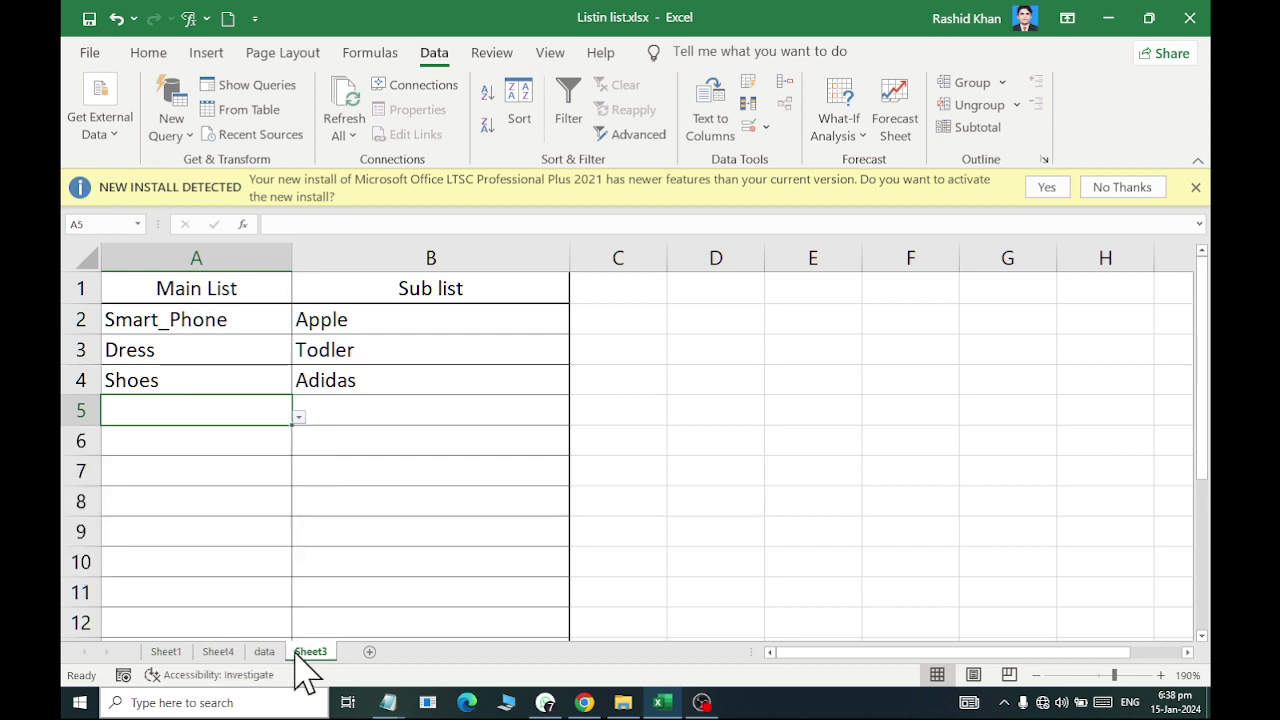
{"action": "left_click", "coordinate": [264, 651]}
{"action": "scroll", "coordinate": [345, 575], "scroll_direction": "down", "scroll_amount": 1}
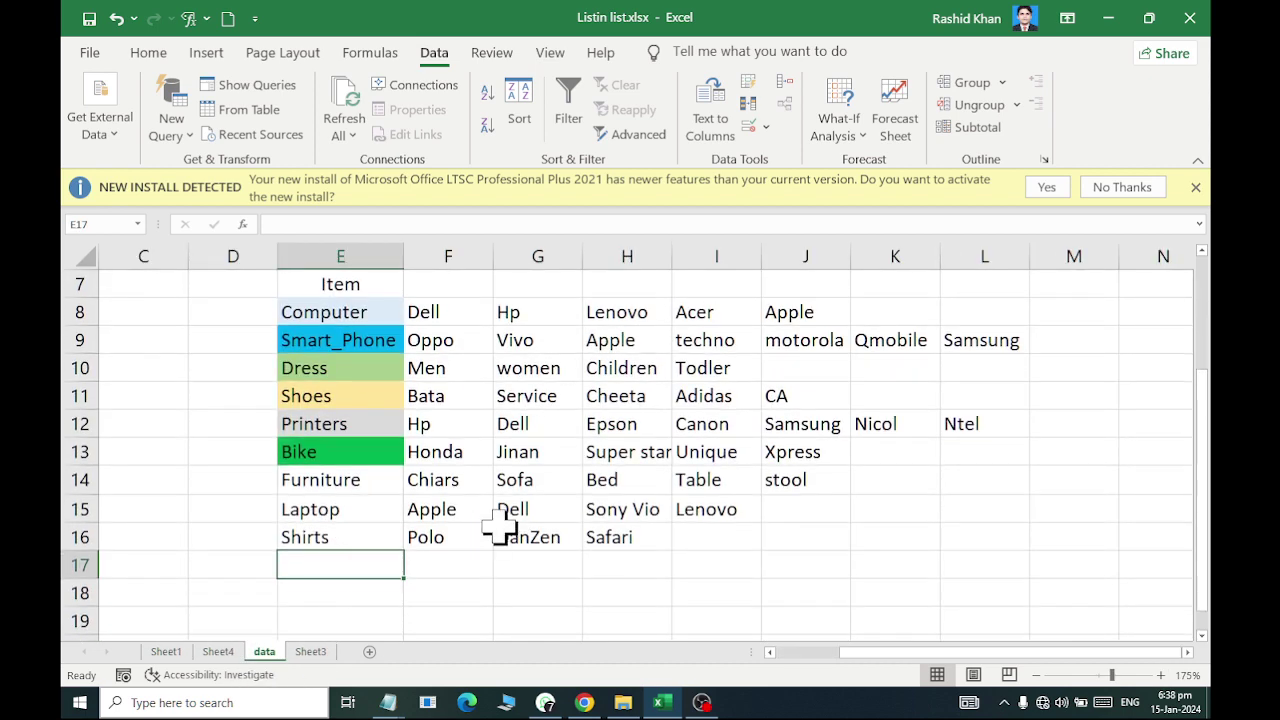
- Enter Adapters as the new item in cell E17
{"action": "type", "text": "Adap"}
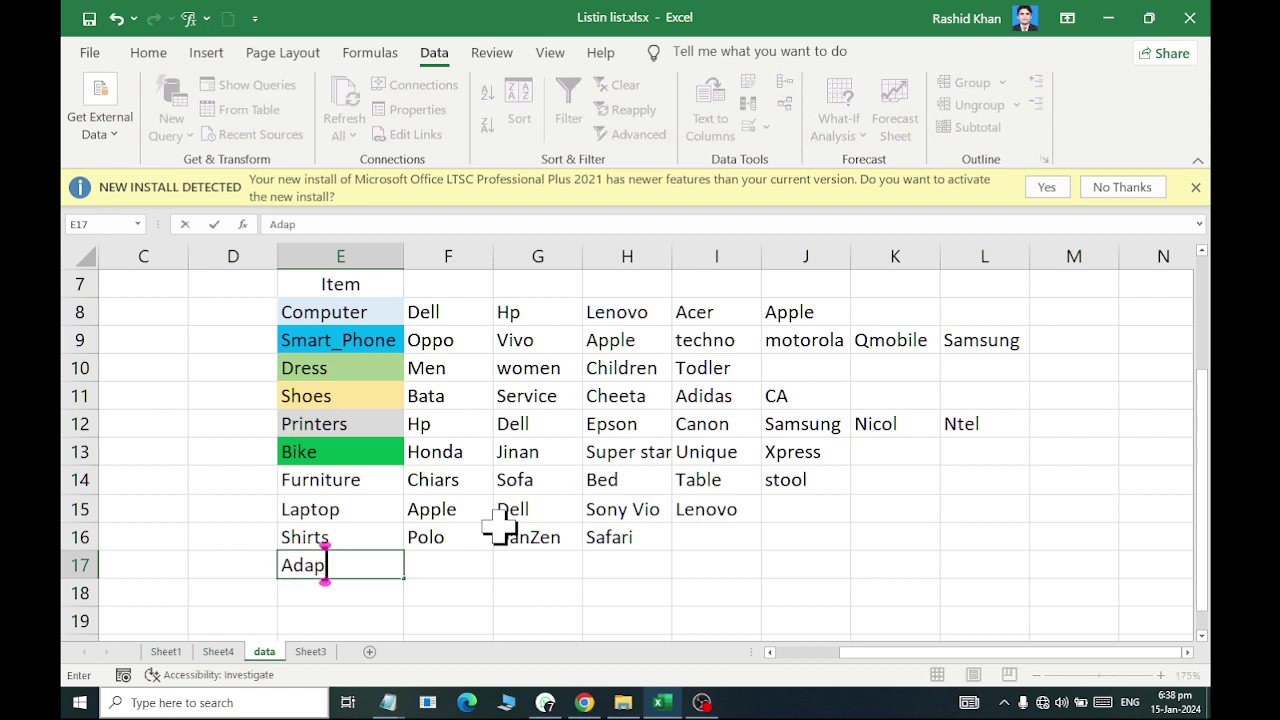
{"action": "type", "text": "ters"}
{"action": "key", "text": "Return"}
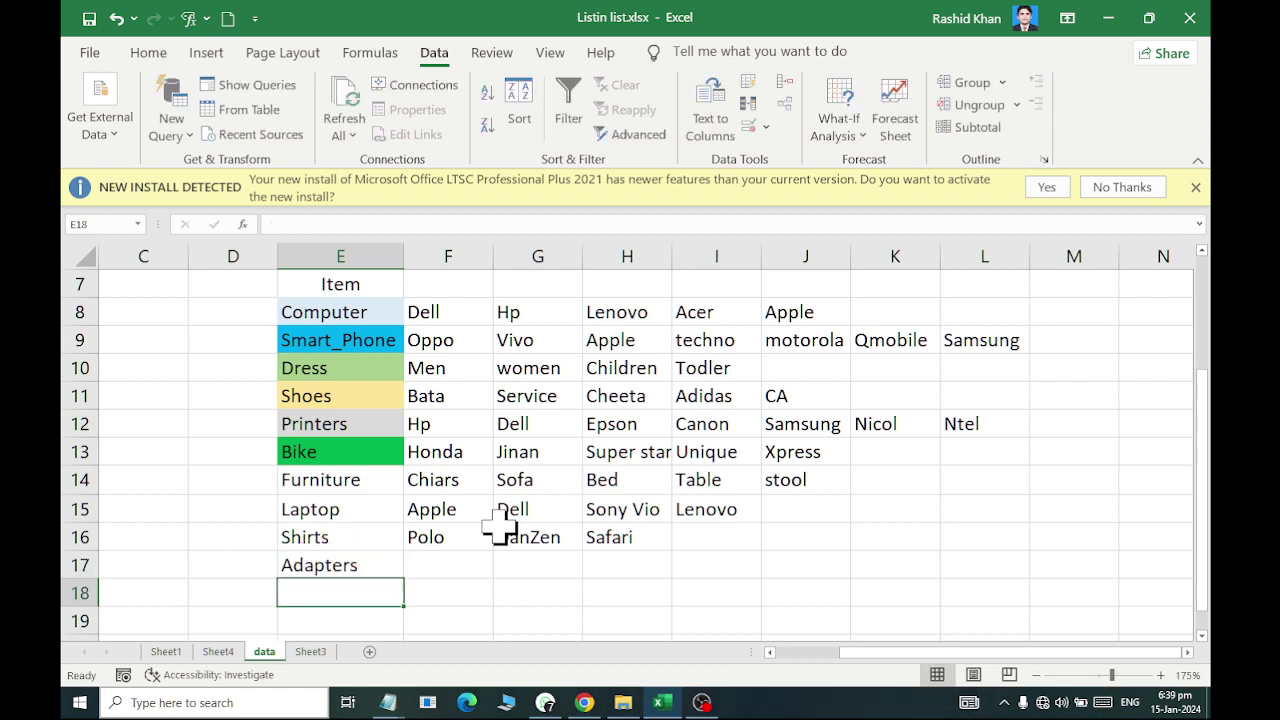
{"action": "key", "text": "Up"}
{"action": "key", "text": "Right"}
- Fill F17:H17 with the sub-items Dell_90w, Dell_120W and HP_90w
{"action": "type", "text": "Dell"}
{"action": "key", "text": "Tab"}
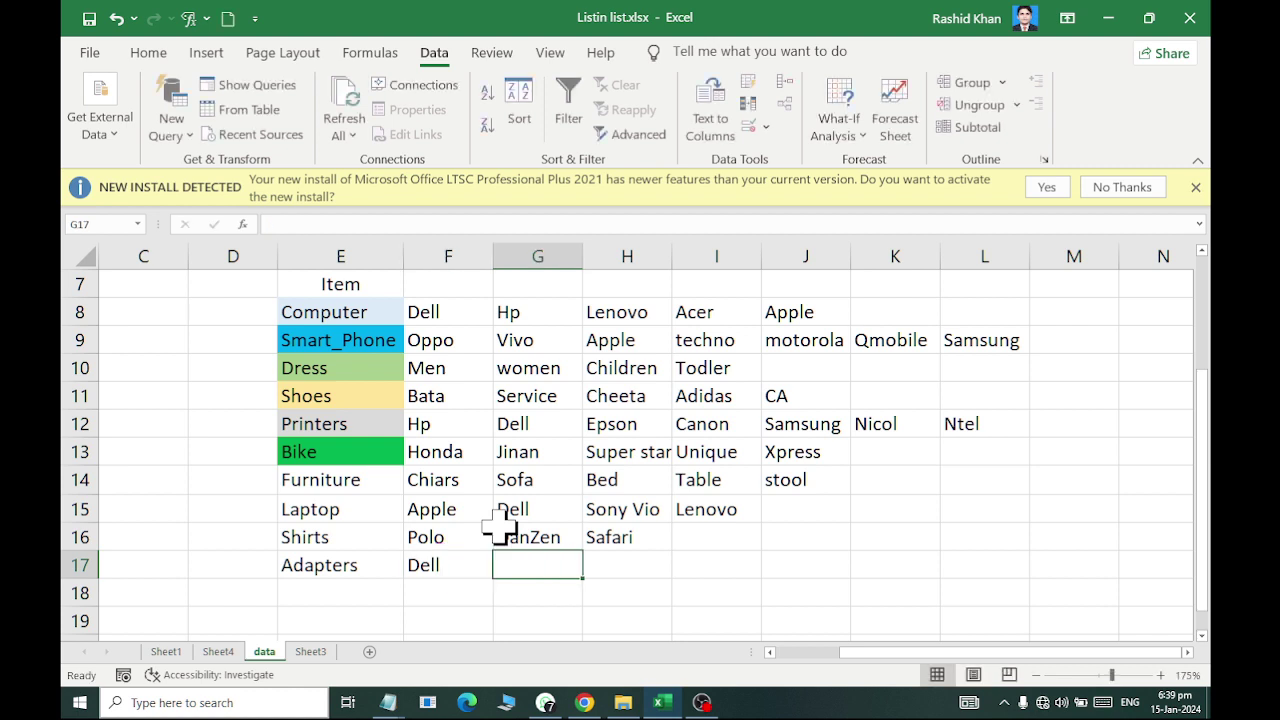
{"action": "key", "text": "Left"}
{"action": "type", "text": "Dee"}
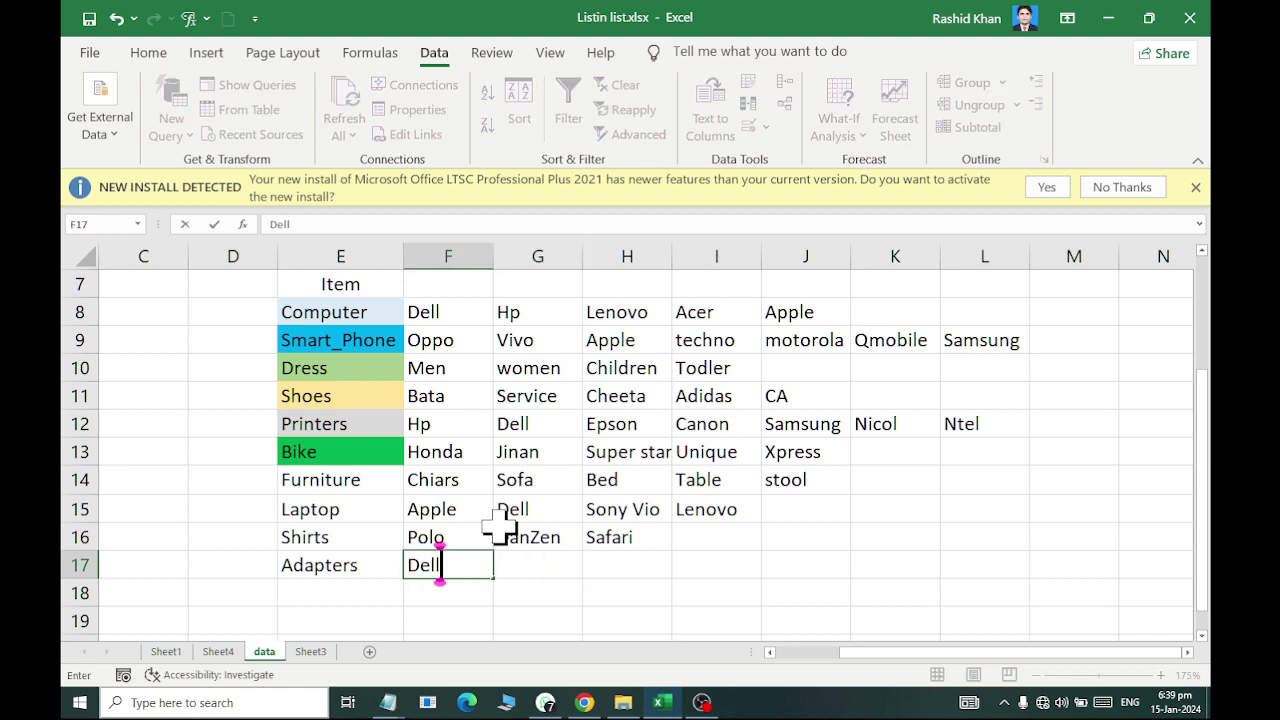
{"action": "key", "text": "Tab"}
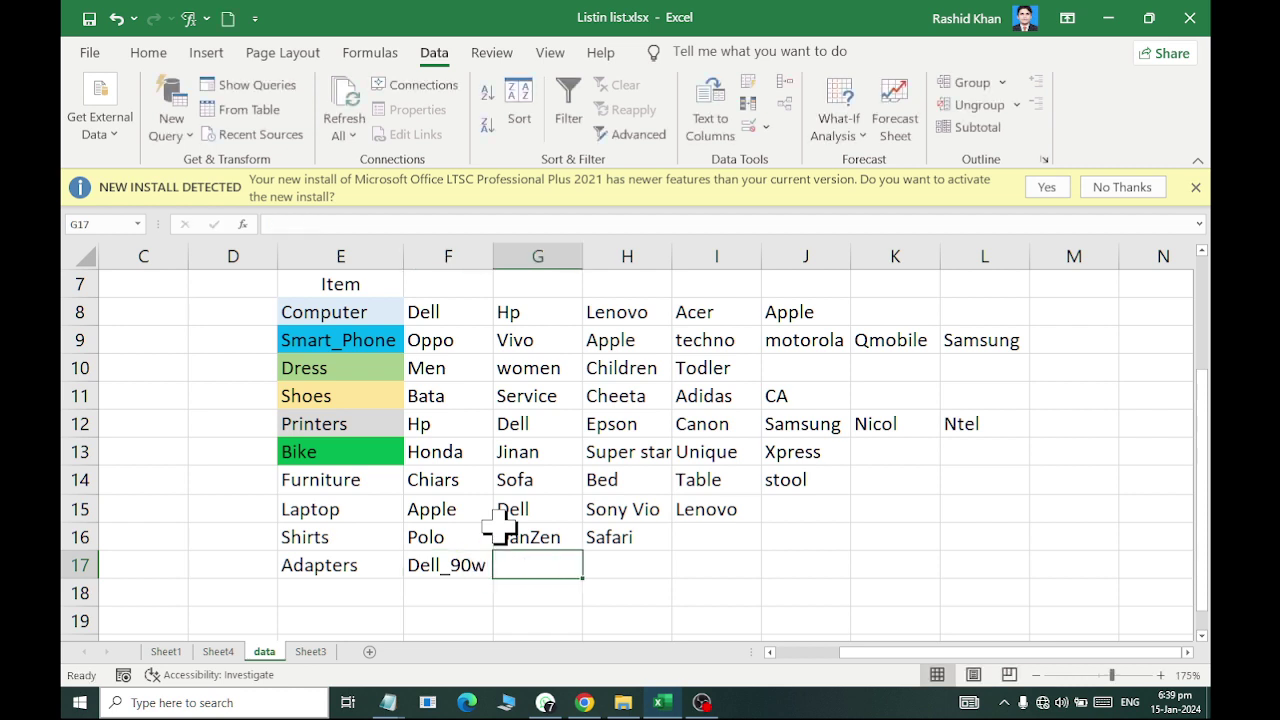
{"action": "type", "text": "DEl"}
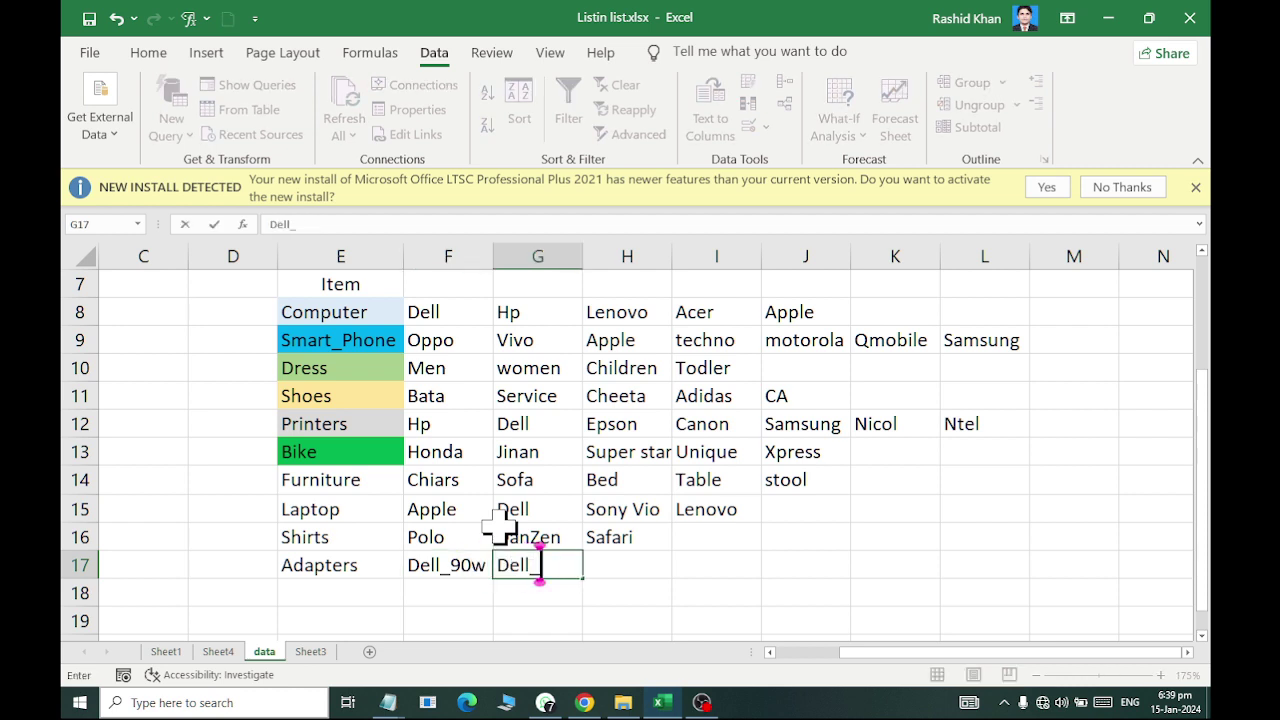
{"action": "type", "text": "W"}
{"action": "key", "text": "Tab"}
{"action": "type", "text": "D"}
{"action": "type", "text": "HP_90w"}
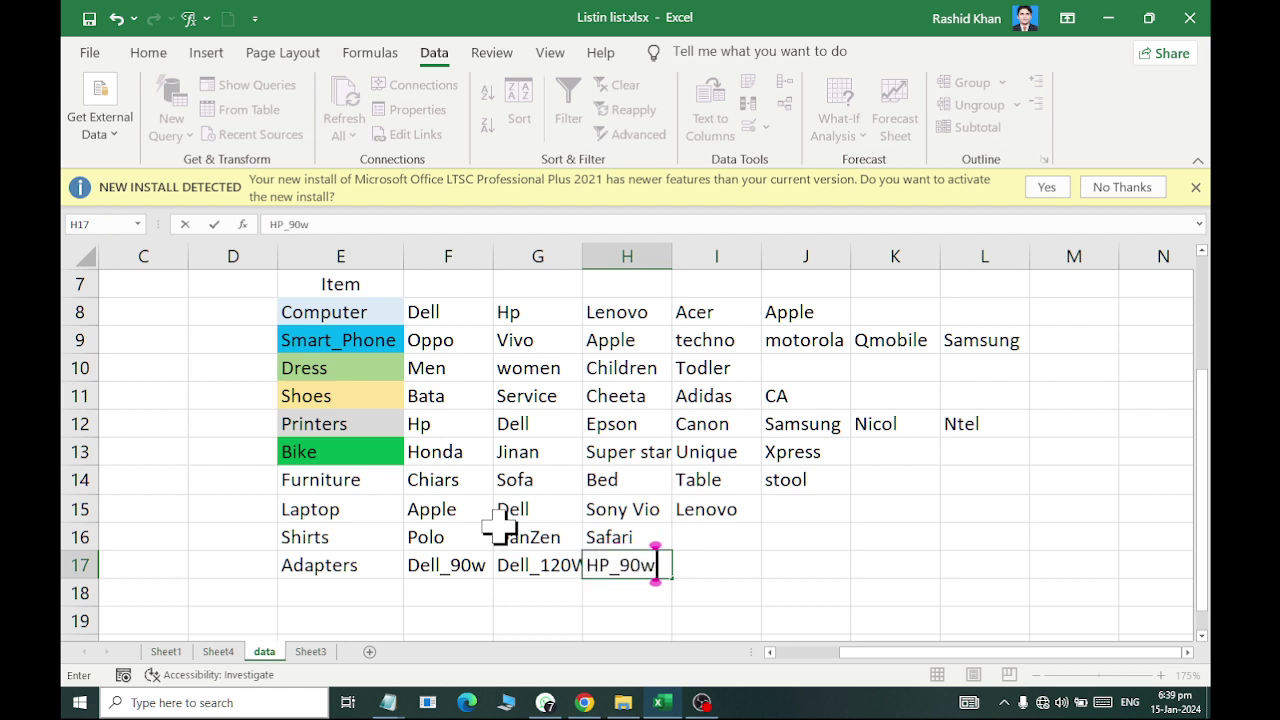
{"action": "key", "text": "Tab"}
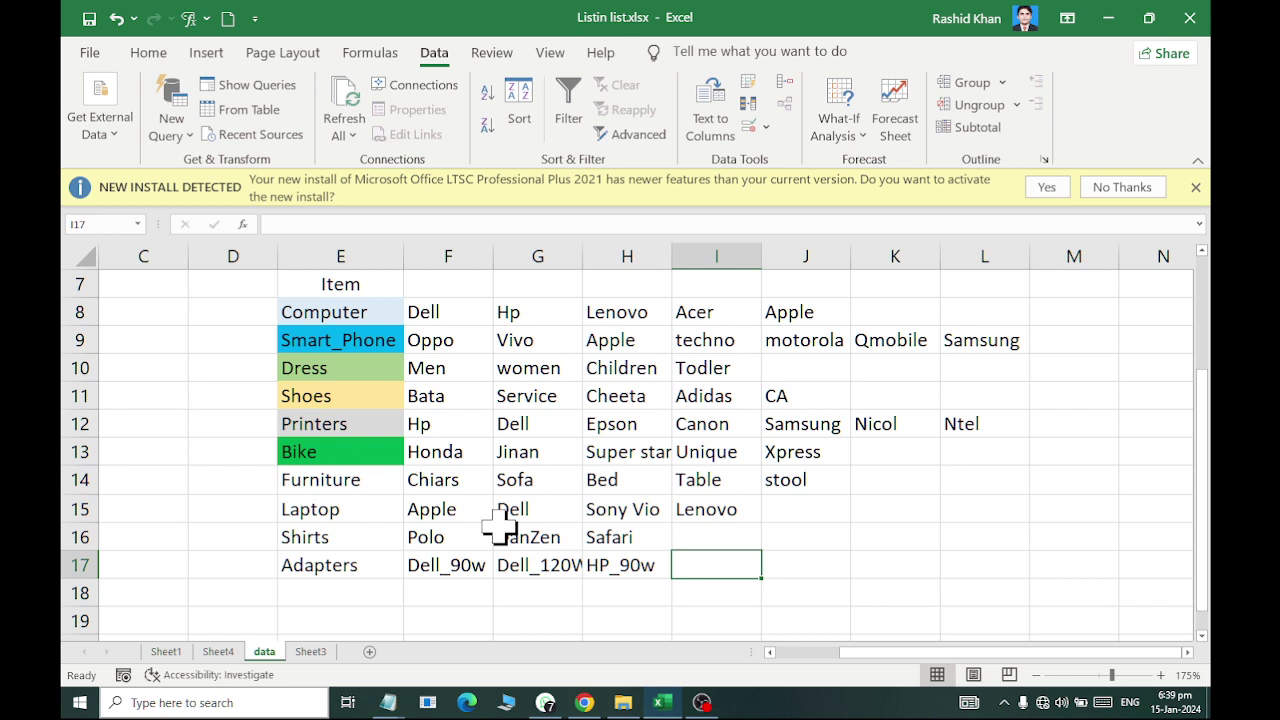
- Check the A5 main-list dropdown on Sheet3 without choosing anything
{"action": "left_click", "coordinate": [310, 651]}
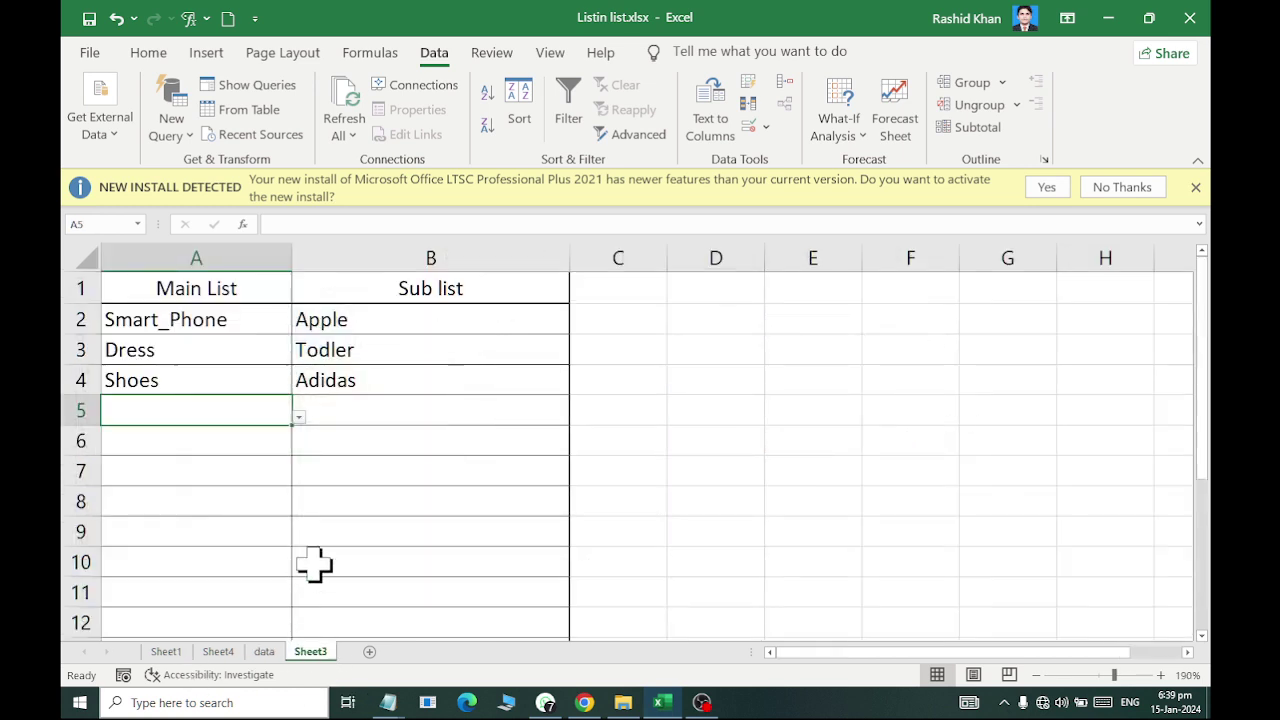
{"action": "left_click", "coordinate": [298, 416]}
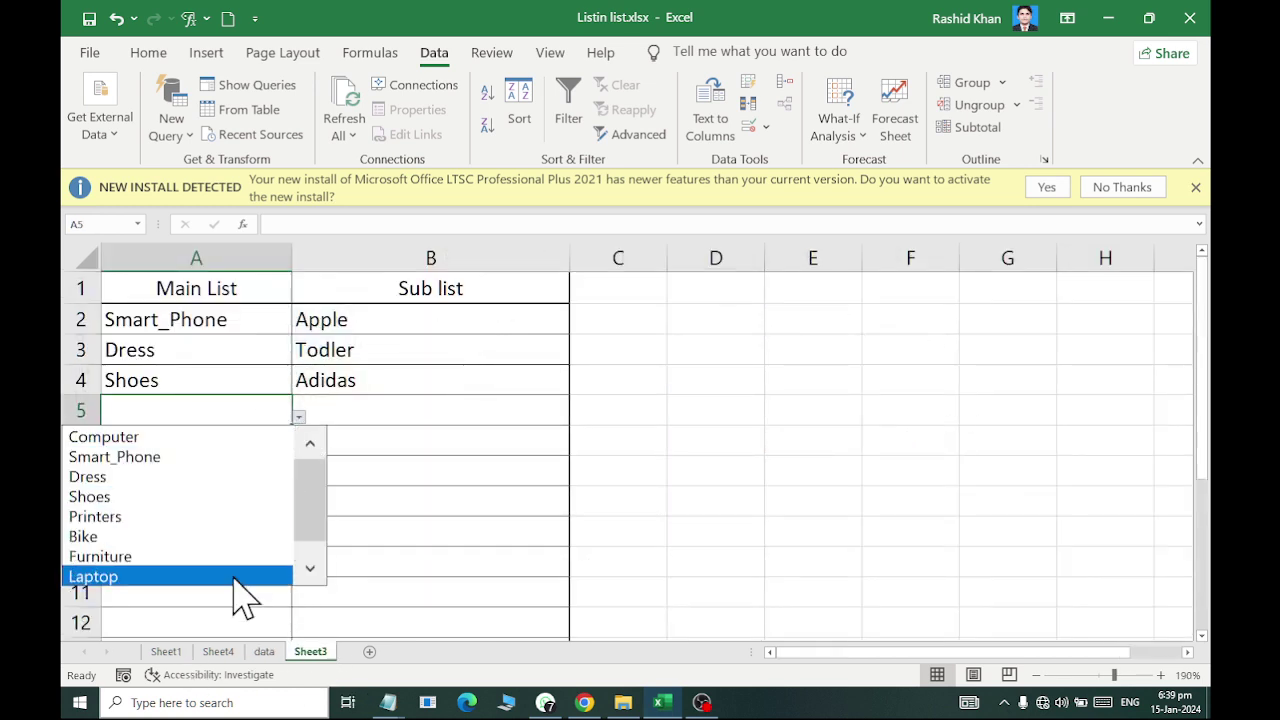
{"action": "left_click", "coordinate": [458, 478]}
- Redefine the Item name from E7:E17 using the top row, replacing the old definition
{"action": "left_click", "coordinate": [264, 651]}
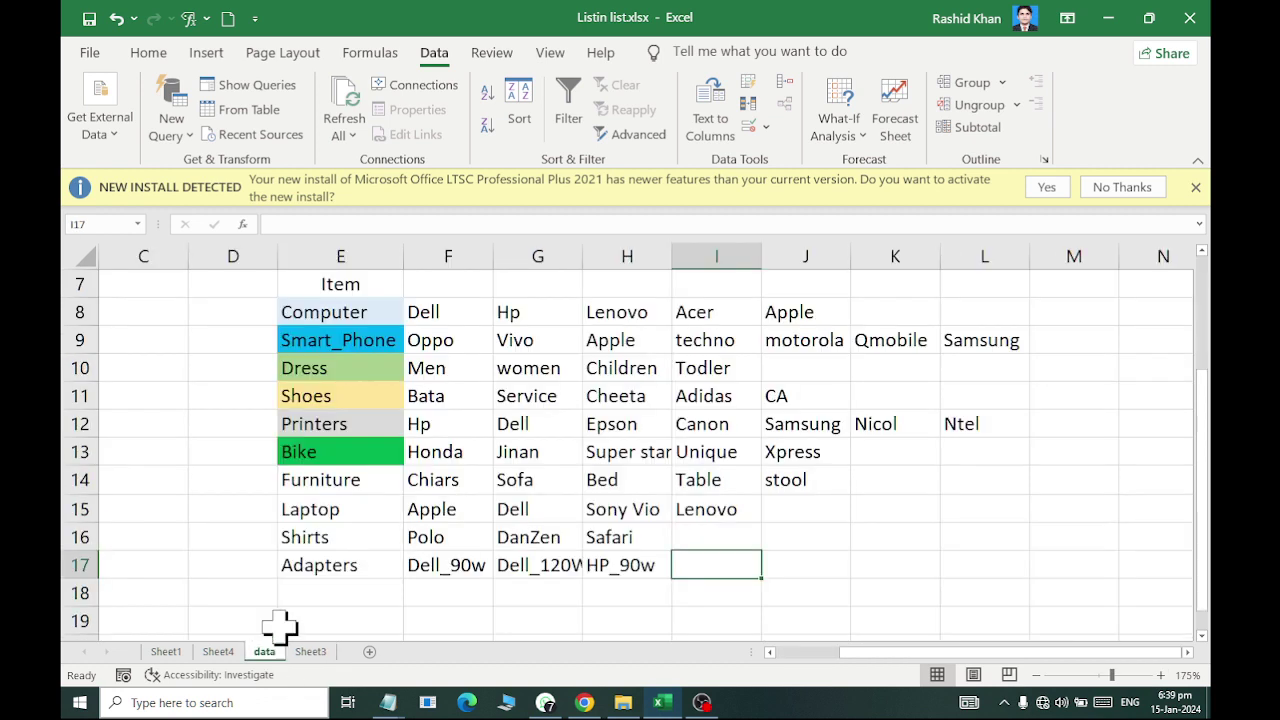
{"action": "left_click_drag", "start_coordinate": [343, 282], "coordinate": [353, 568]}
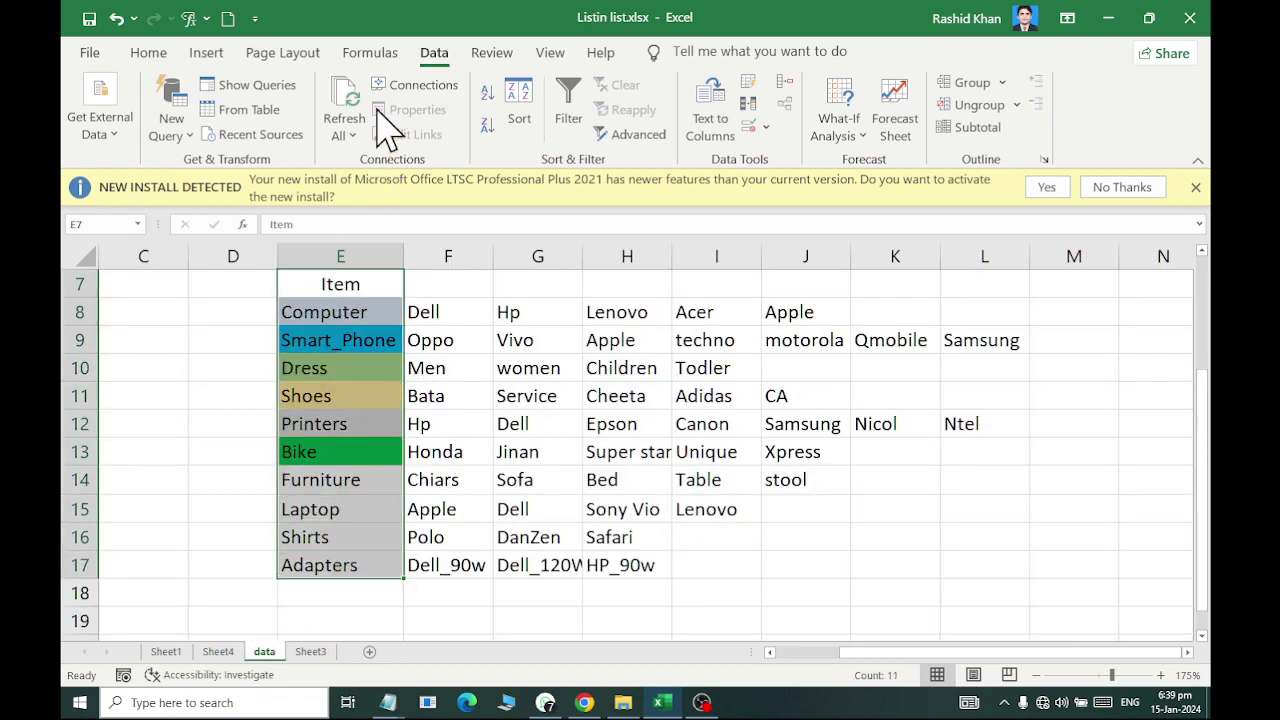
{"action": "left_click", "coordinate": [370, 52]}
{"action": "left_click", "coordinate": [642, 138]}
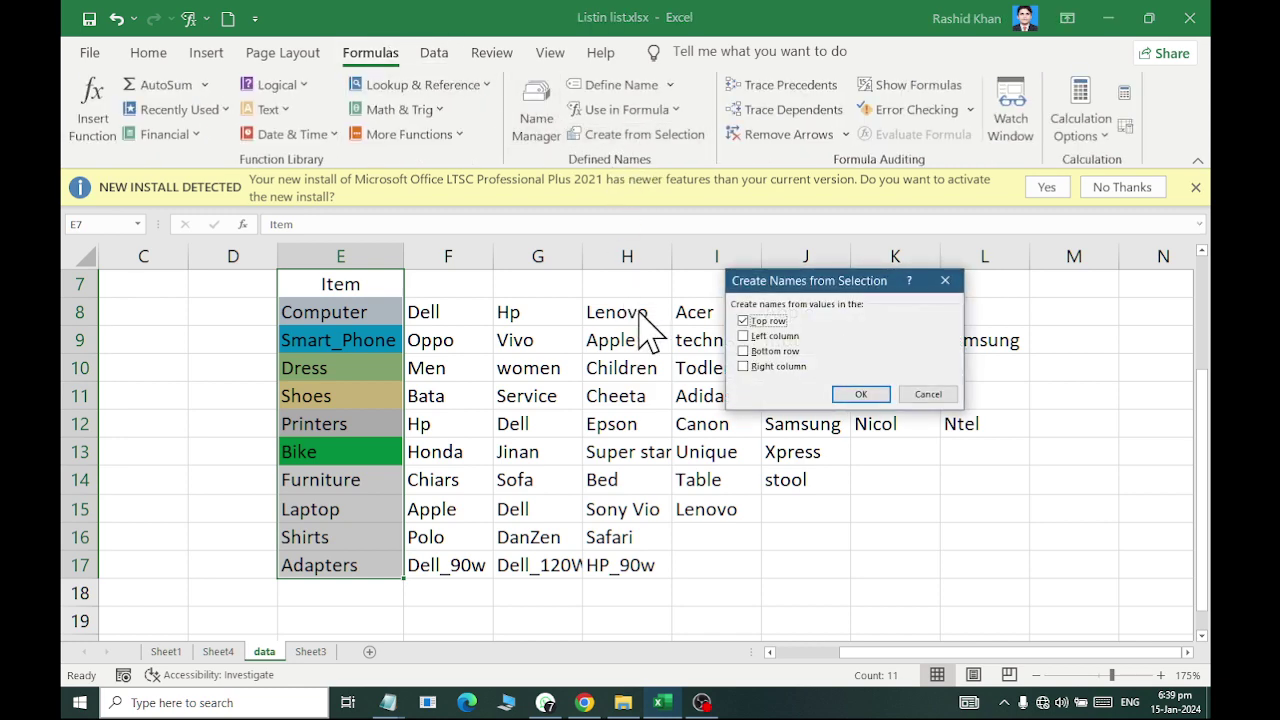
{"action": "left_click", "coordinate": [857, 395]}
{"action": "left_click", "coordinate": [570, 397]}
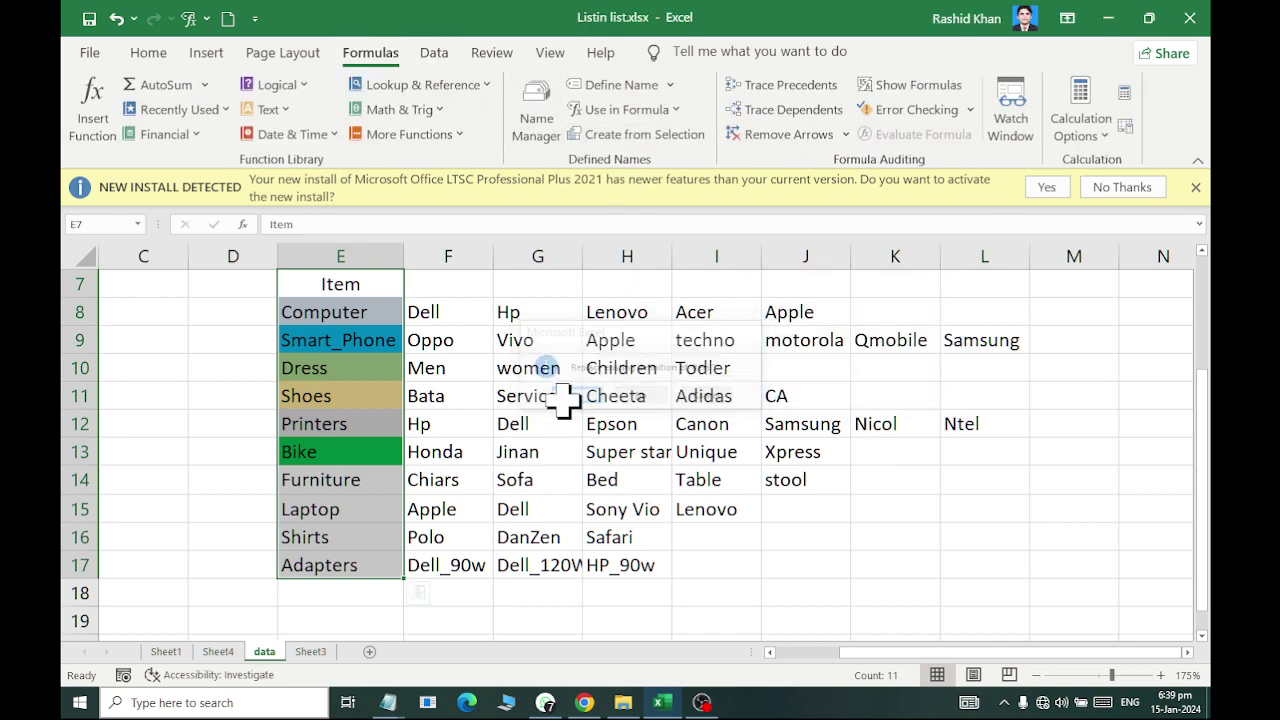
- Create the Adapters name from E17:H17 using the left column, then return to Sheet3
{"action": "left_click", "coordinate": [345, 313]}
{"action": "mouse_move", "coordinate": [345, 313]}
{"action": "left_mouse_down"}
{"action": "mouse_move", "coordinate": [517, 494]}
{"action": "mouse_move", "coordinate": [972, 497]}
{"action": "left_mouse_up"}
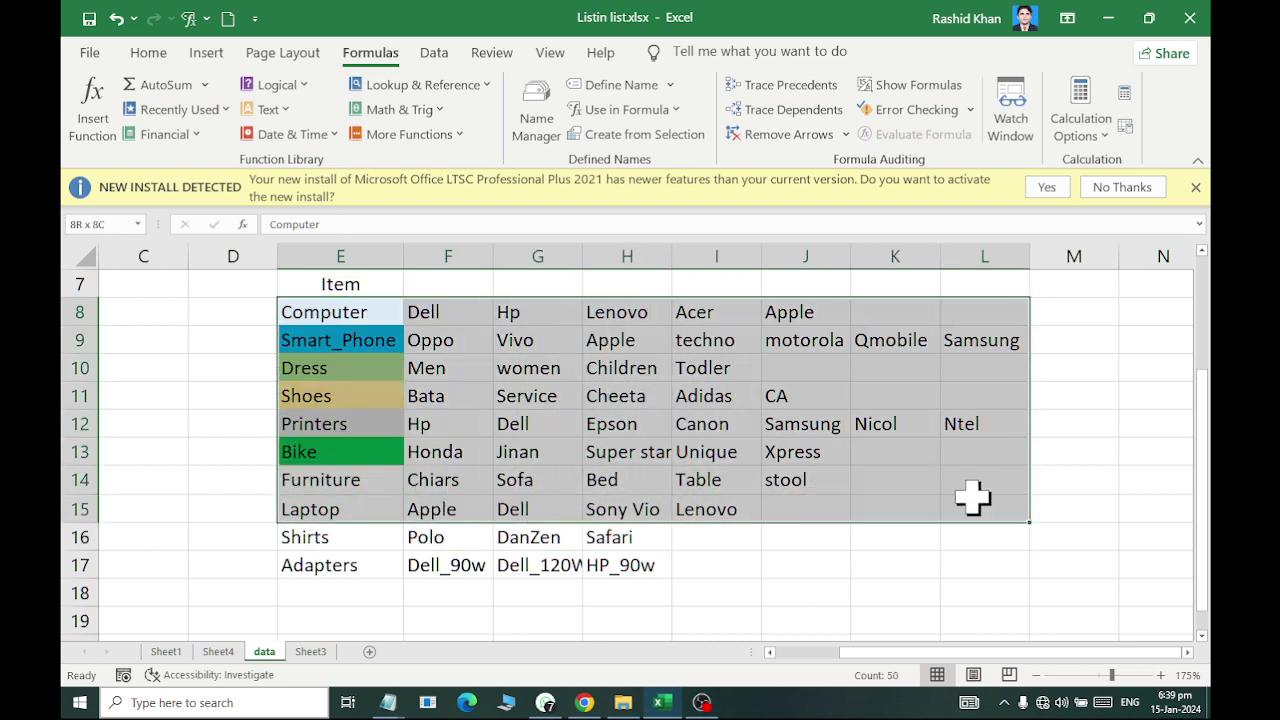
{"action": "left_click_drag", "start_coordinate": [330, 566], "coordinate": [645, 566]}
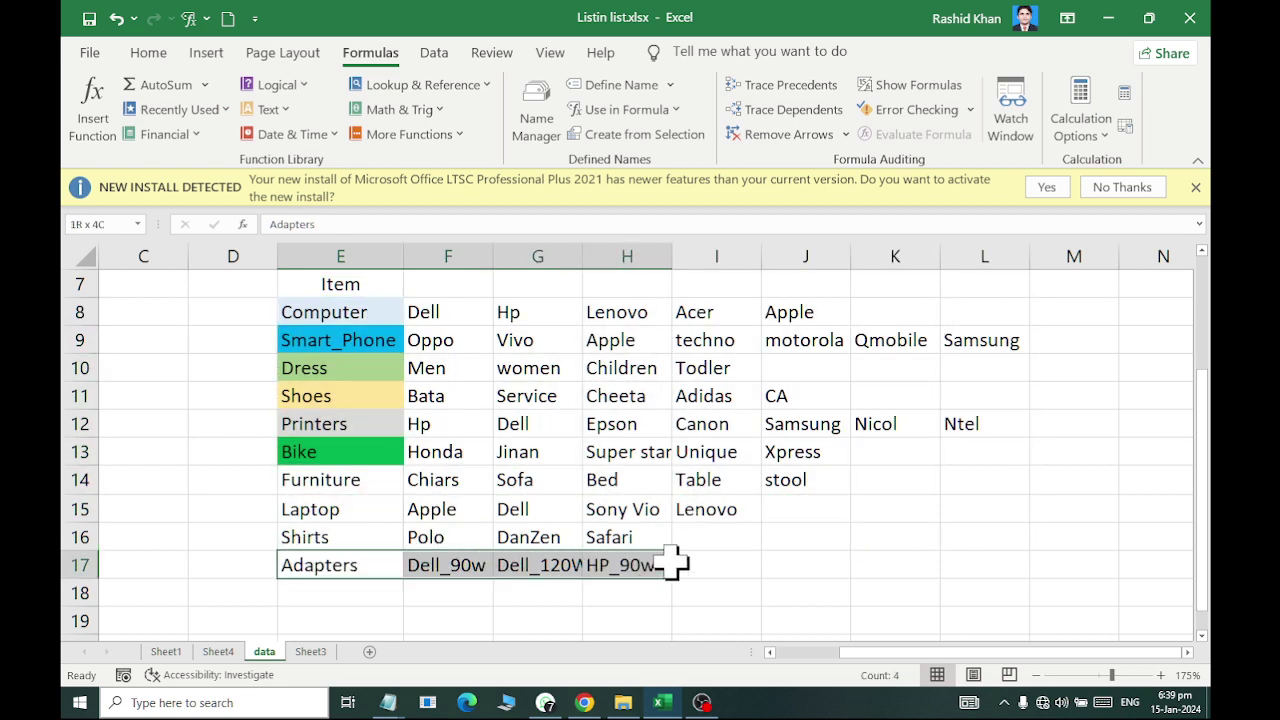
{"action": "left_click", "coordinate": [636, 134]}
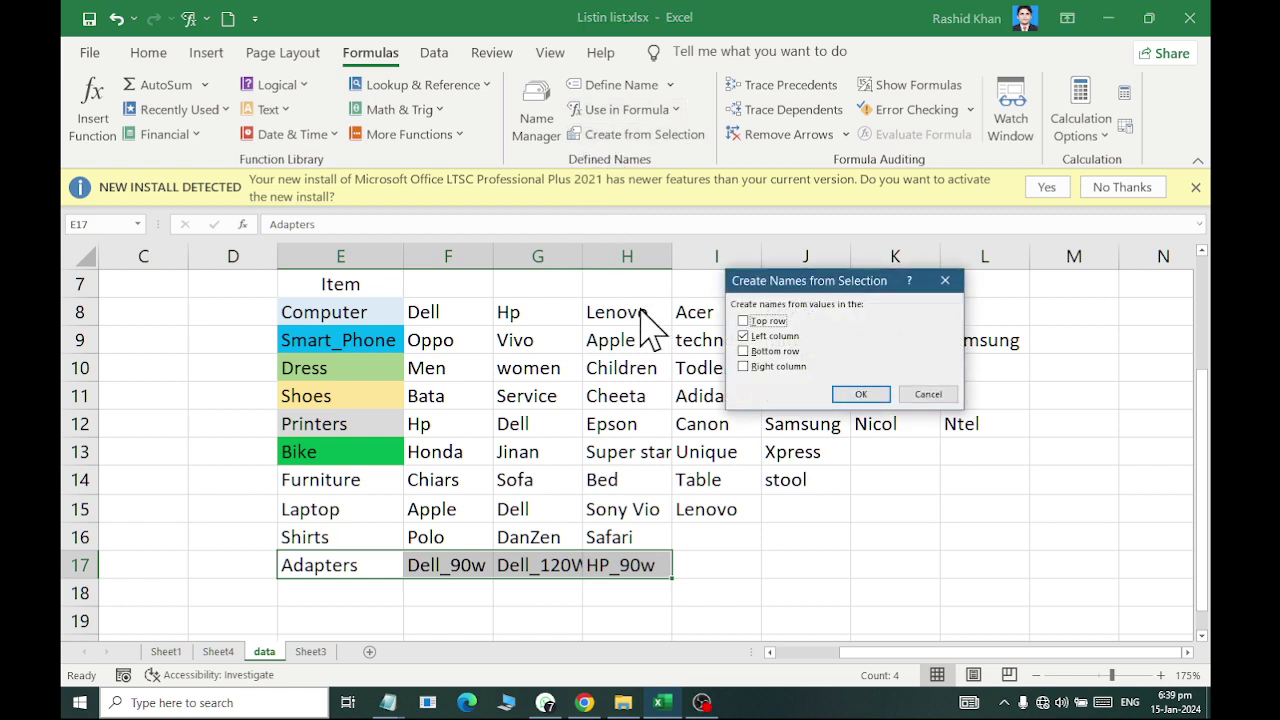
{"action": "left_click", "coordinate": [860, 395]}
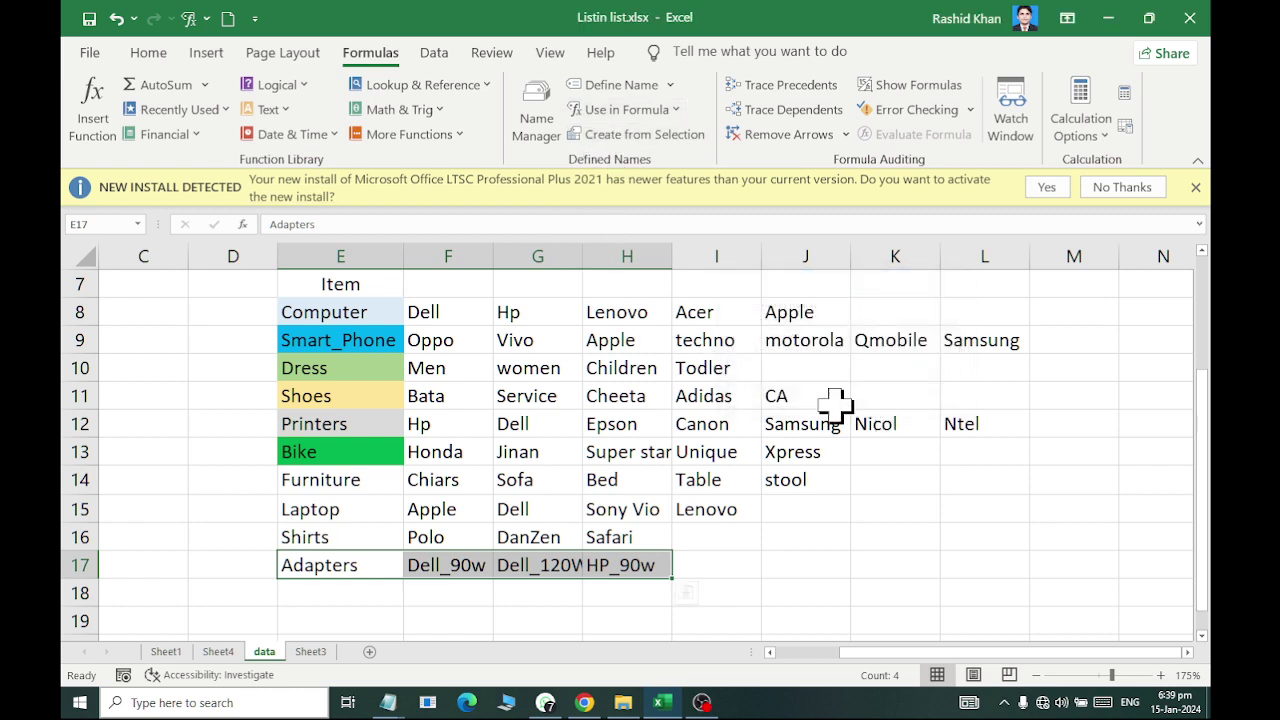
{"action": "left_click", "coordinate": [312, 651]}
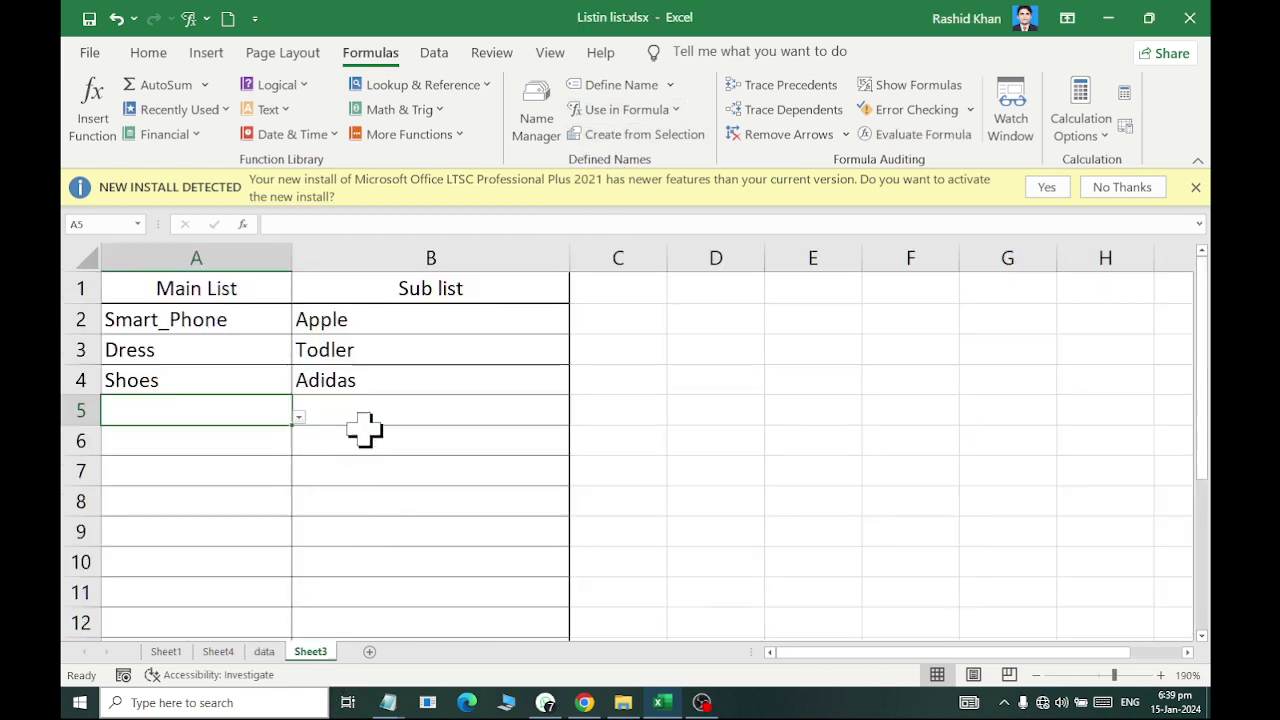
- Choose Adapters in A5's Main List dropdown and Dell_120W in B5's Sub list
{"action": "left_click", "coordinate": [298, 416]}
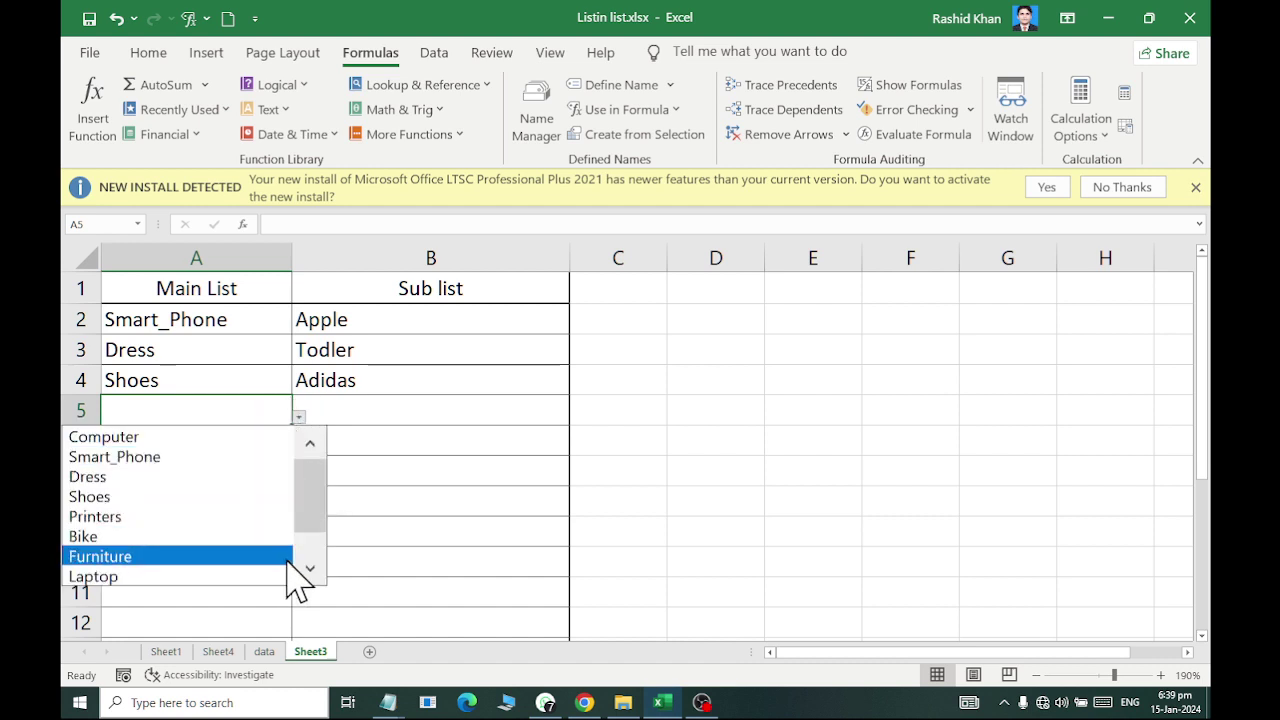
{"action": "scroll", "coordinate": [316, 575], "scroll_direction": "down", "scroll_amount": 1}
{"action": "left_click", "coordinate": [250, 576]}
{"action": "left_click", "coordinate": [484, 402]}
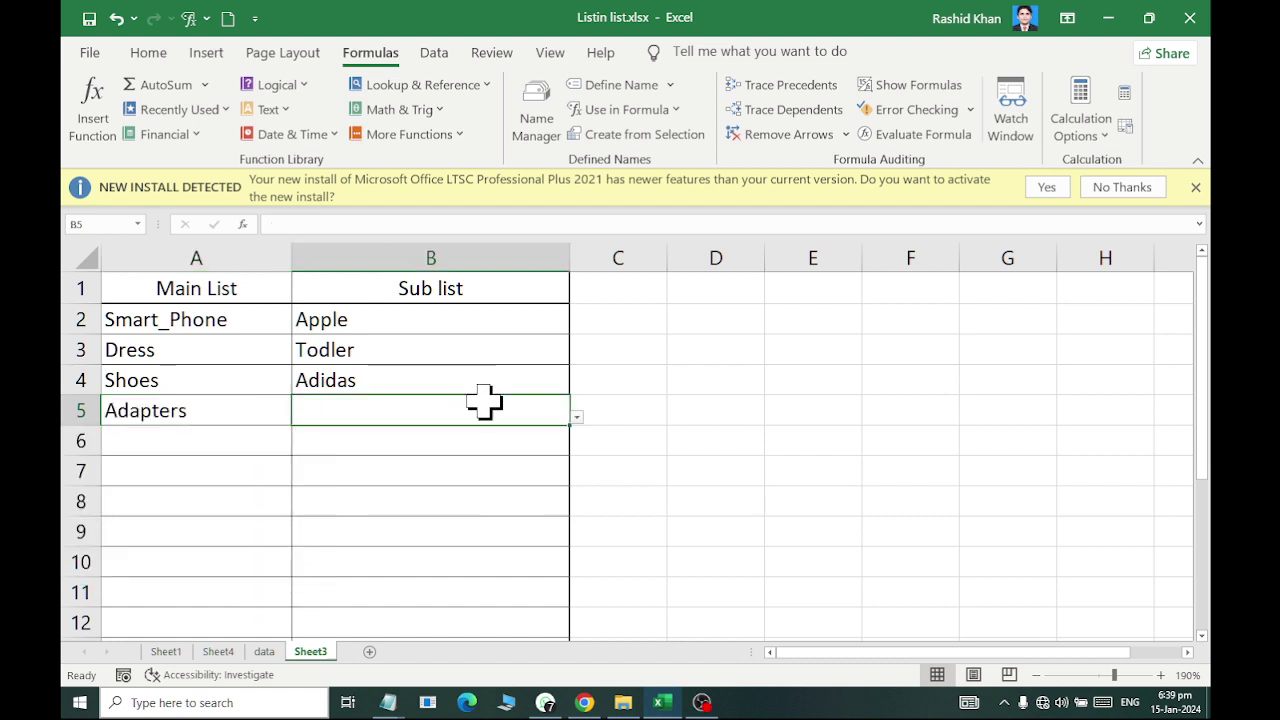
{"action": "left_click", "coordinate": [577, 417]}
{"action": "left_click", "coordinate": [499, 456]}
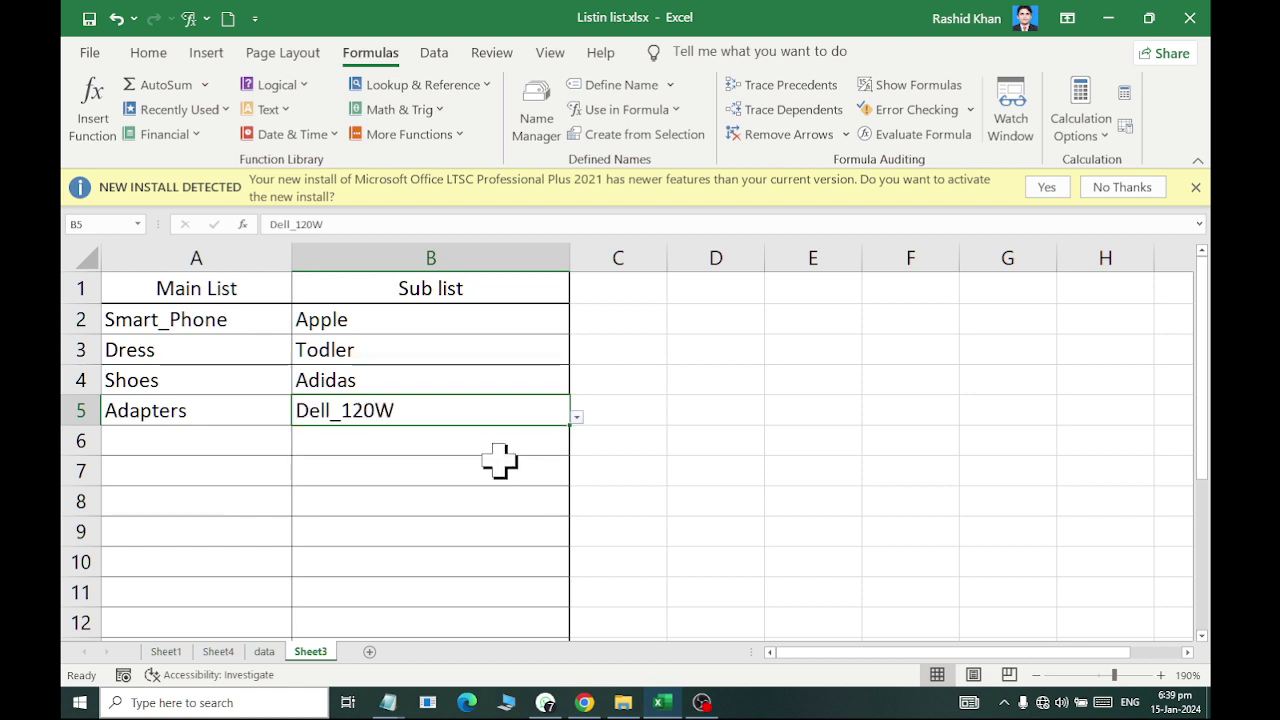